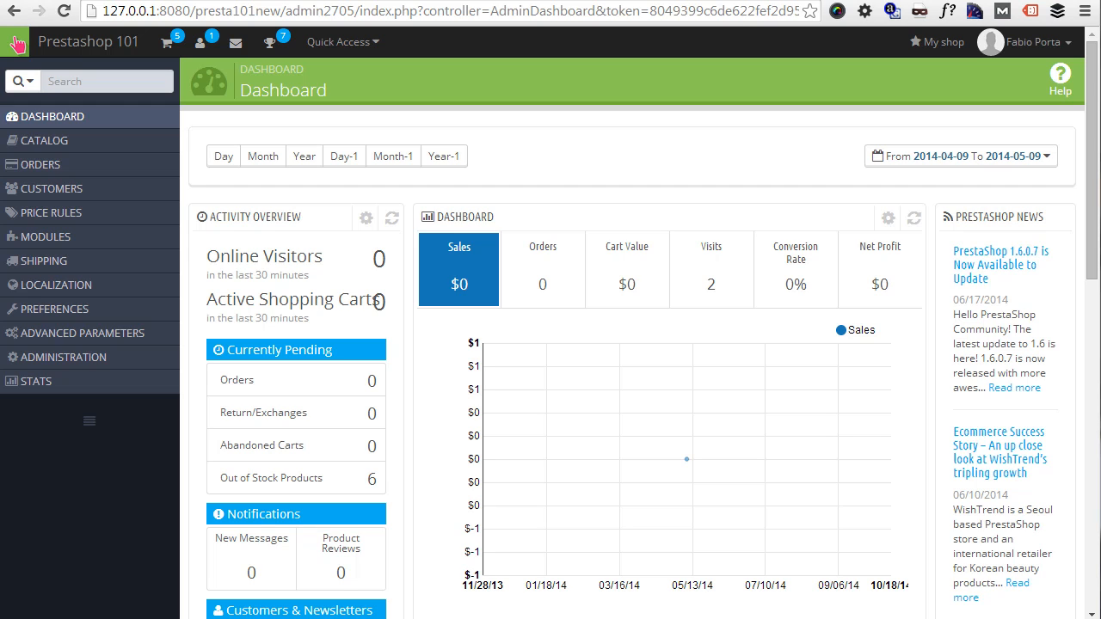
# Step: Open the catalog's product list and turn on filtering by category
pyautogui.moveTo(52, 142)
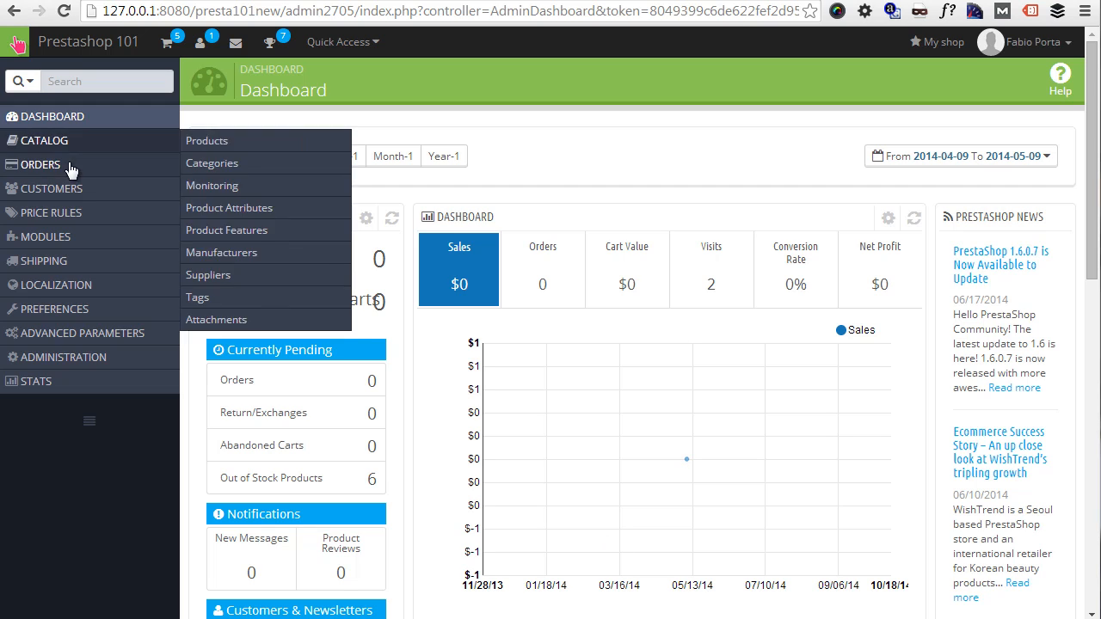
pyautogui.click(192, 140)
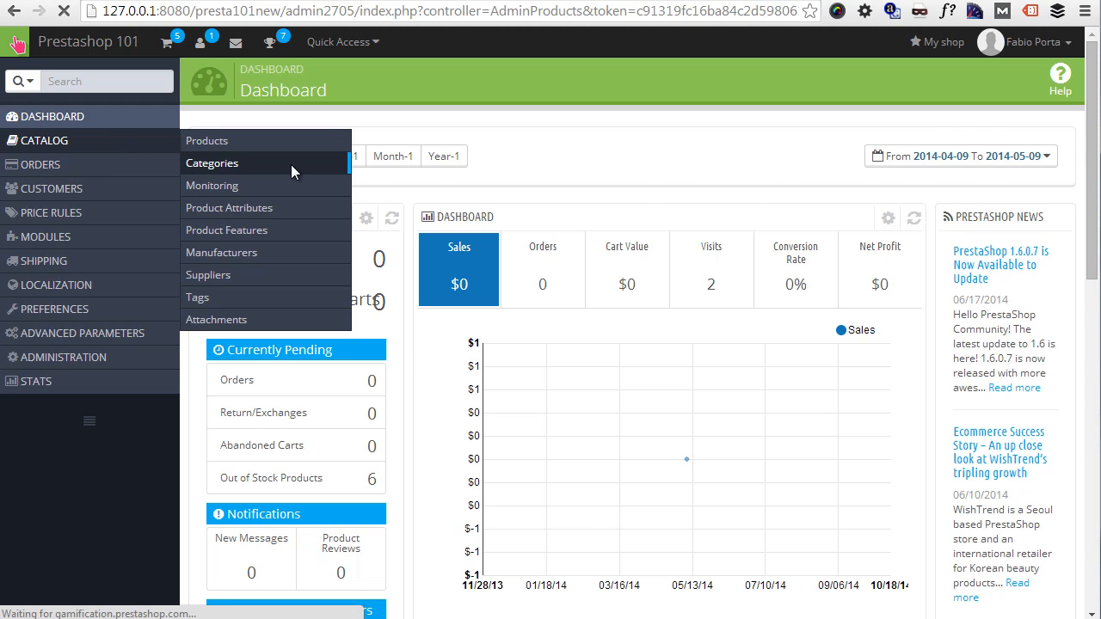
pyautogui.click(207, 251)
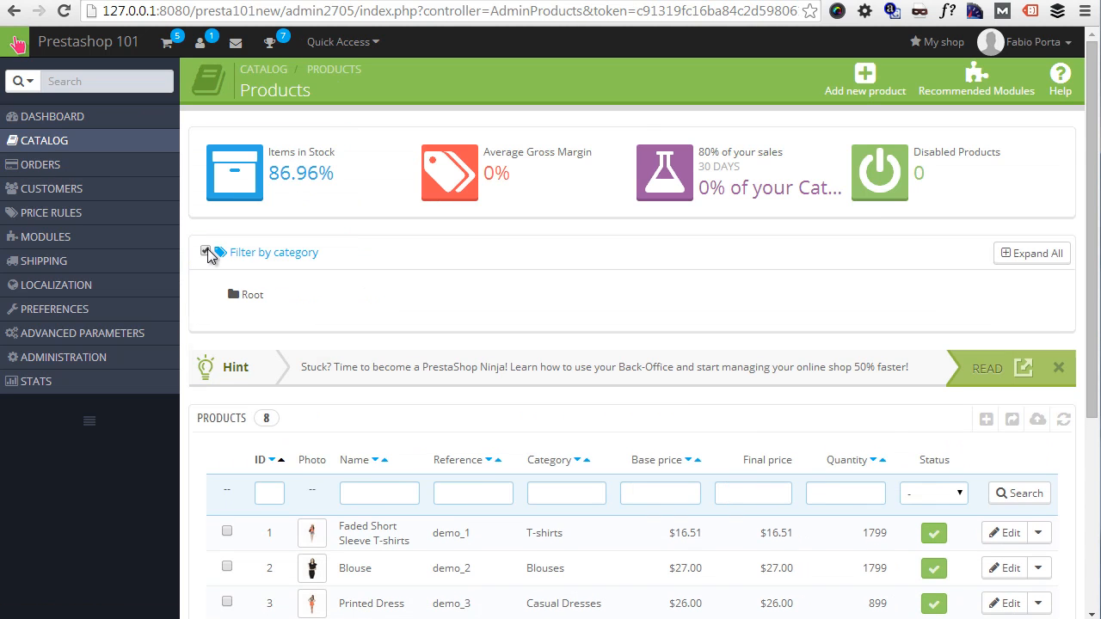
# Step: Filter the products by the Dresses category and move the demo_3 Printed Dress to position 2
pyautogui.click(1028, 253)
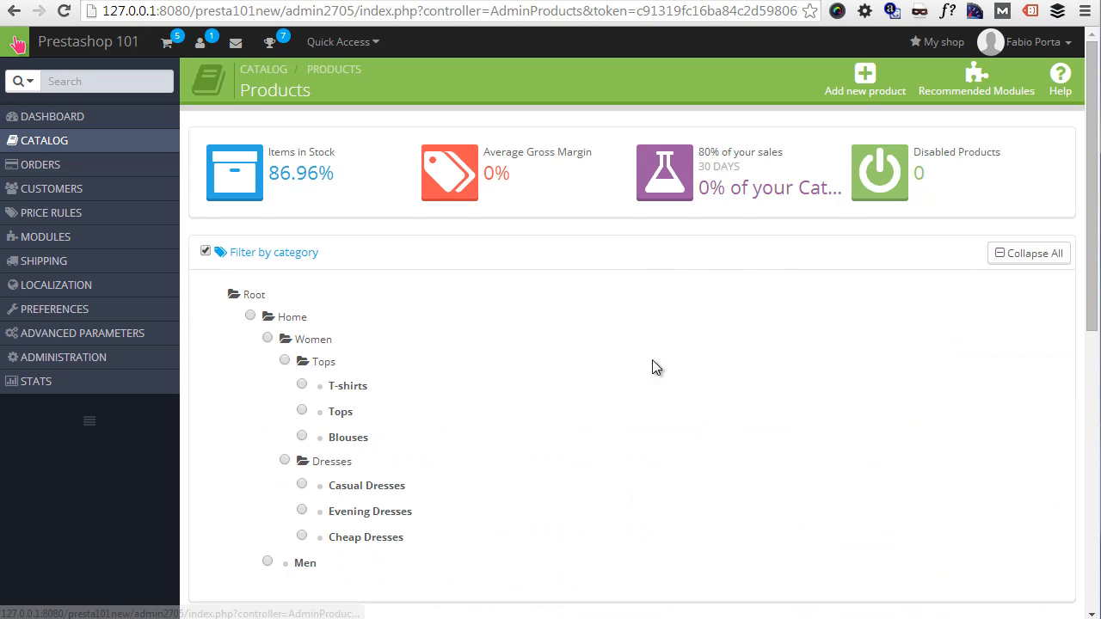
pyautogui.scroll(-3, 388, 418)
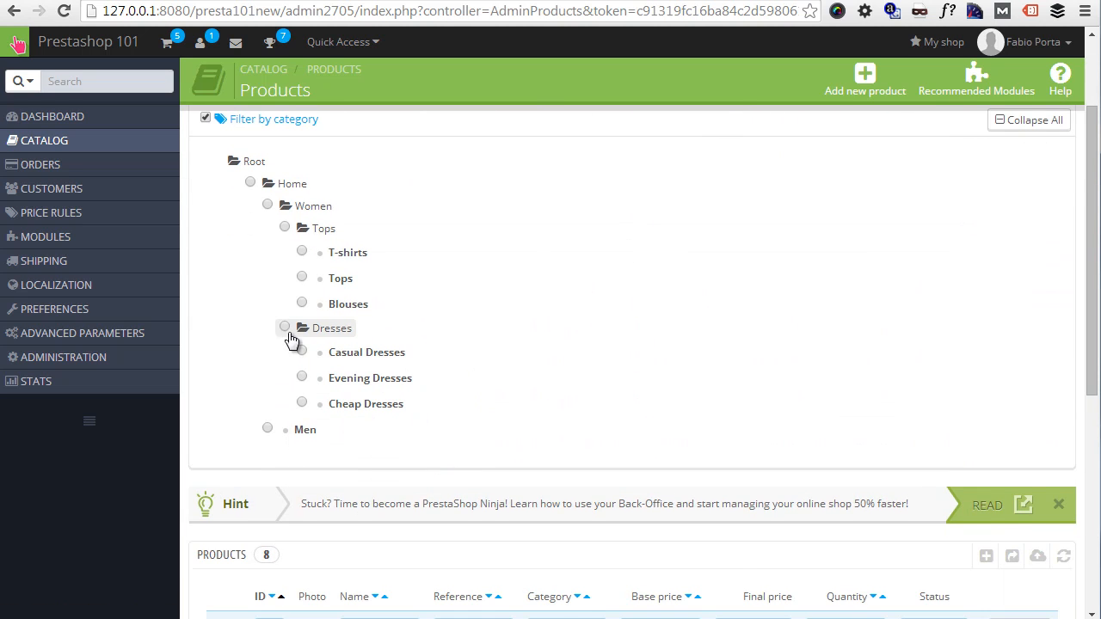
pyautogui.click(285, 328)
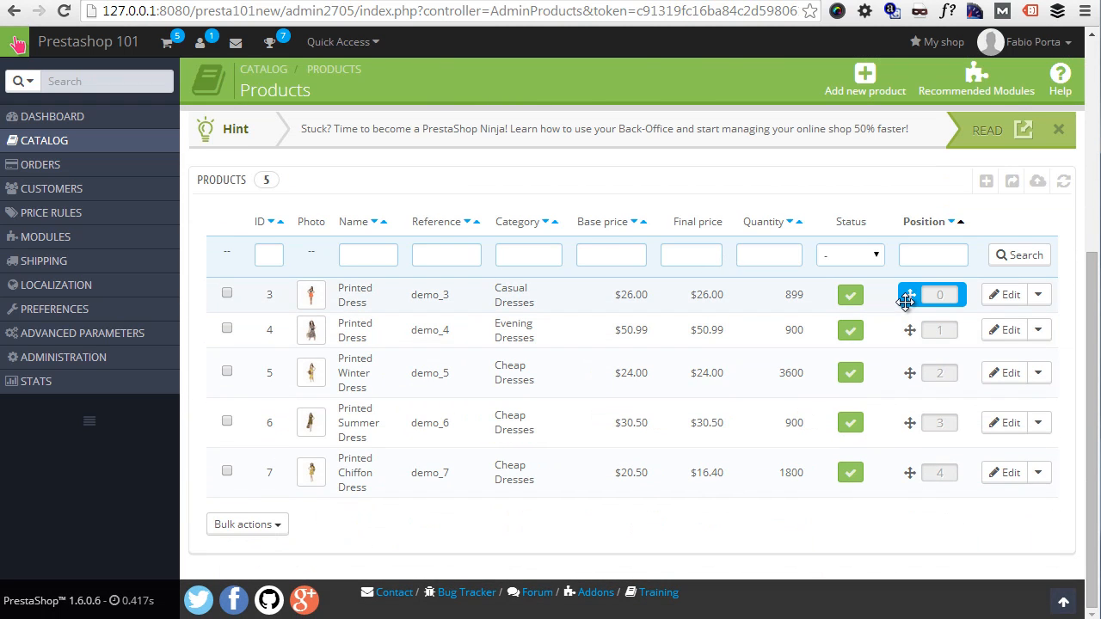
pyautogui.moveTo(906, 301); pyautogui.dragTo(900, 392)
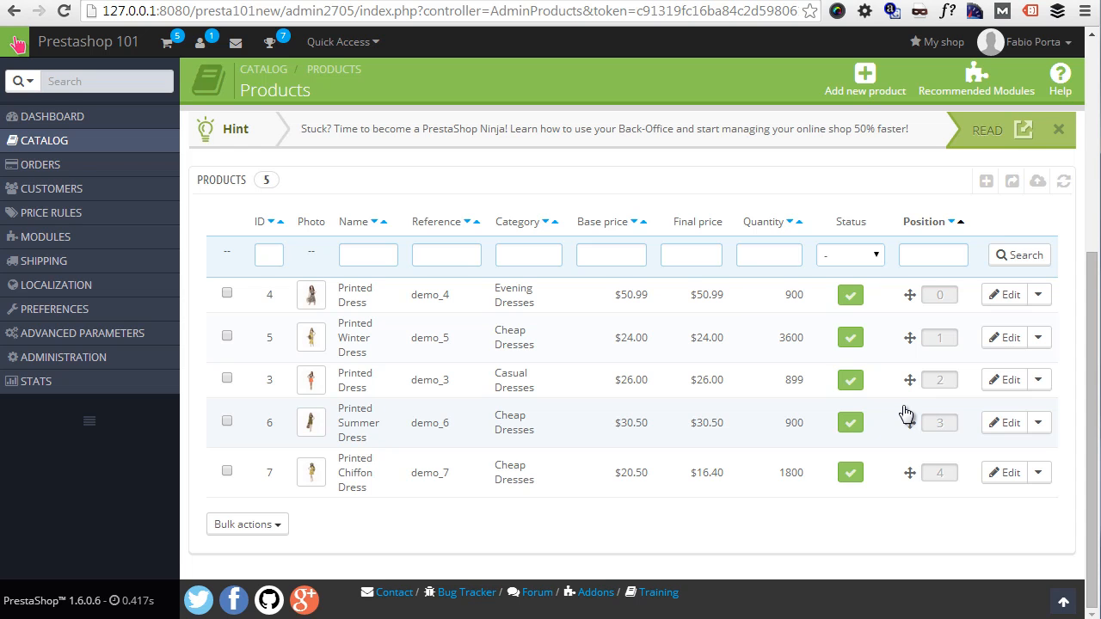
# Step: Filter the product list by the Home category and review the order of its products
pyautogui.scroll(3, 482, 293)
pyautogui.click(259, 252)
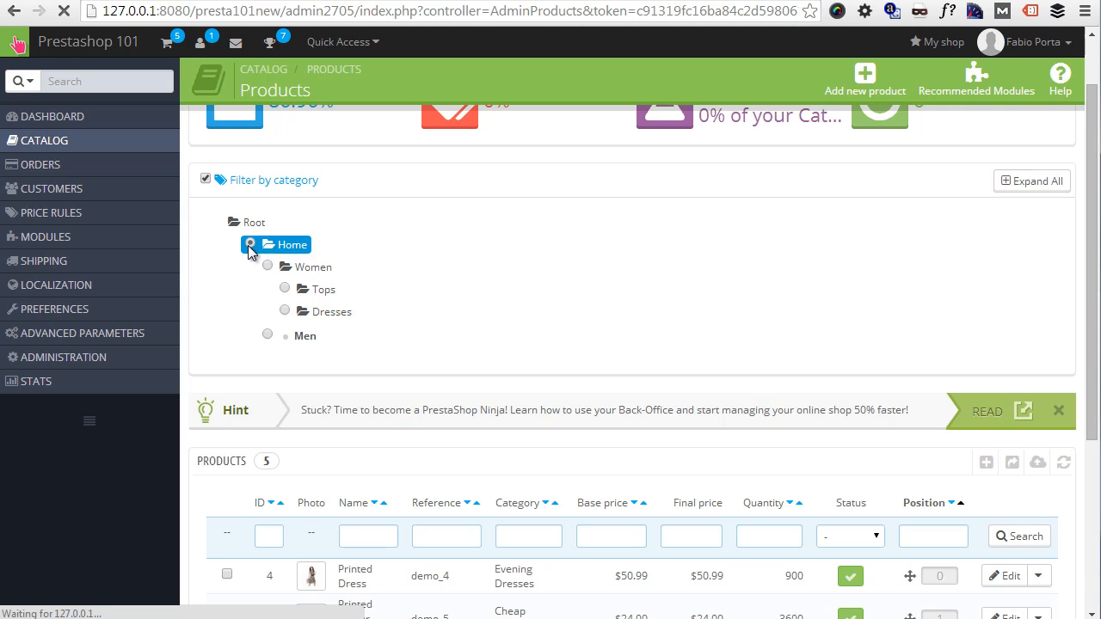
pyautogui.scroll(-3, 737, 365)
pyautogui.scroll(-2, 738, 368)
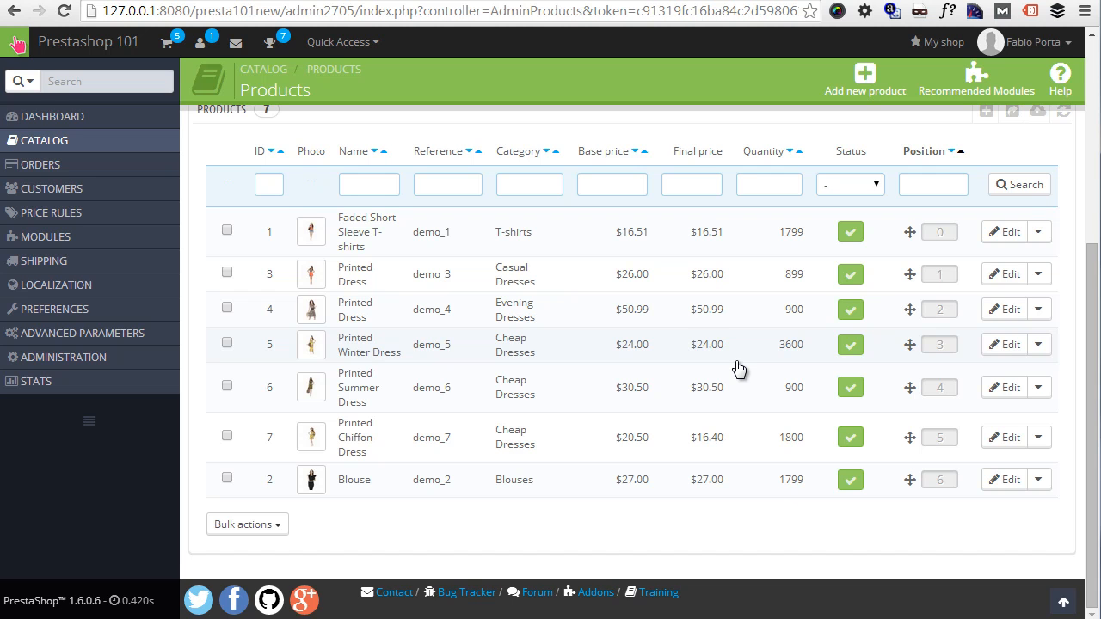
pyautogui.scroll(4, 679, 306)
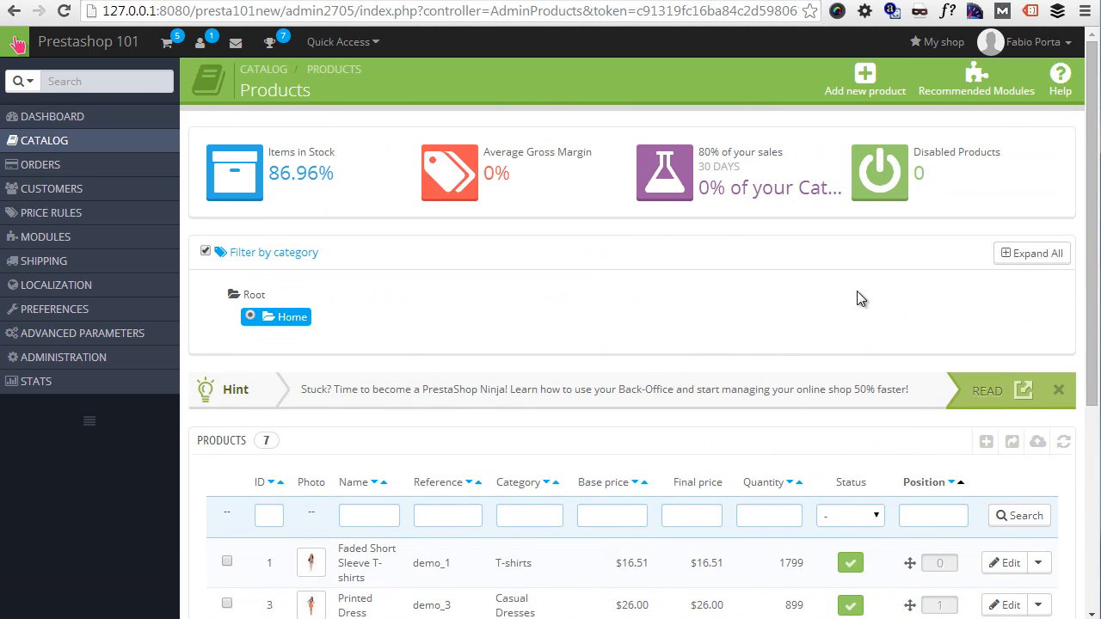
# Step: Open the shop's front office and reload its home page without the live configurator parameters
pyautogui.click(942, 42)
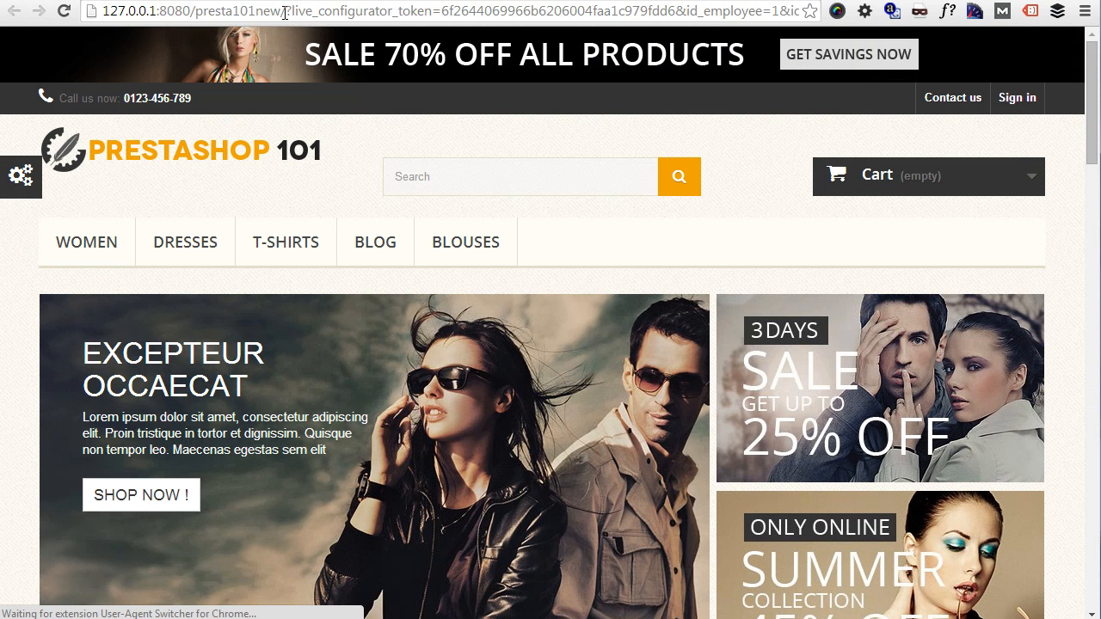
pyautogui.moveTo(283, 13); pyautogui.dragTo(613, 115)
pyautogui.press('BackSpace')
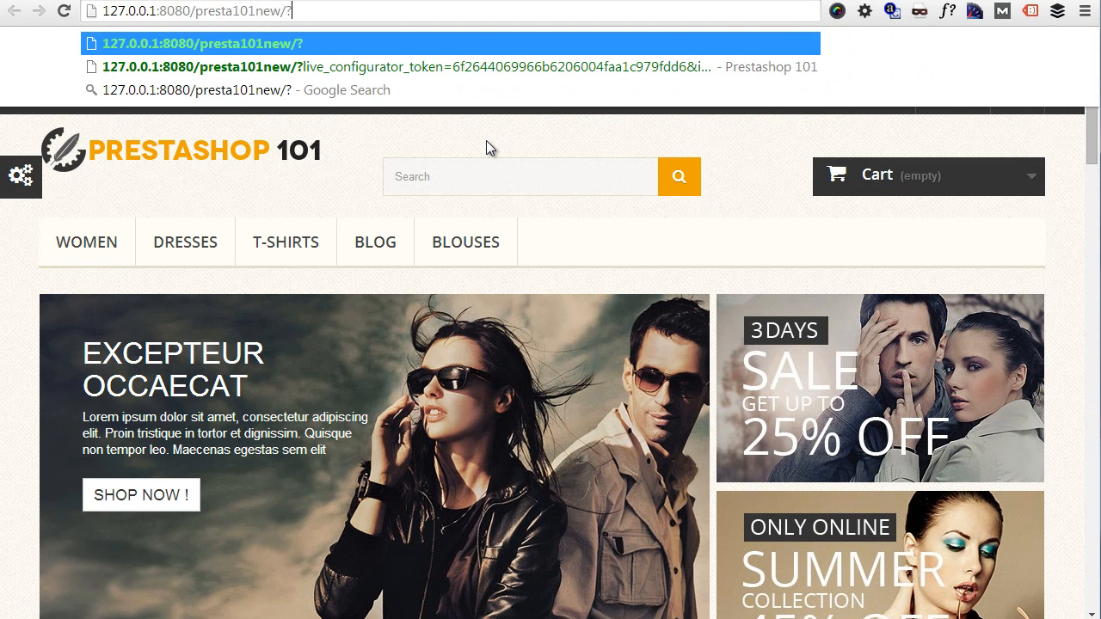
pyautogui.press('Return')
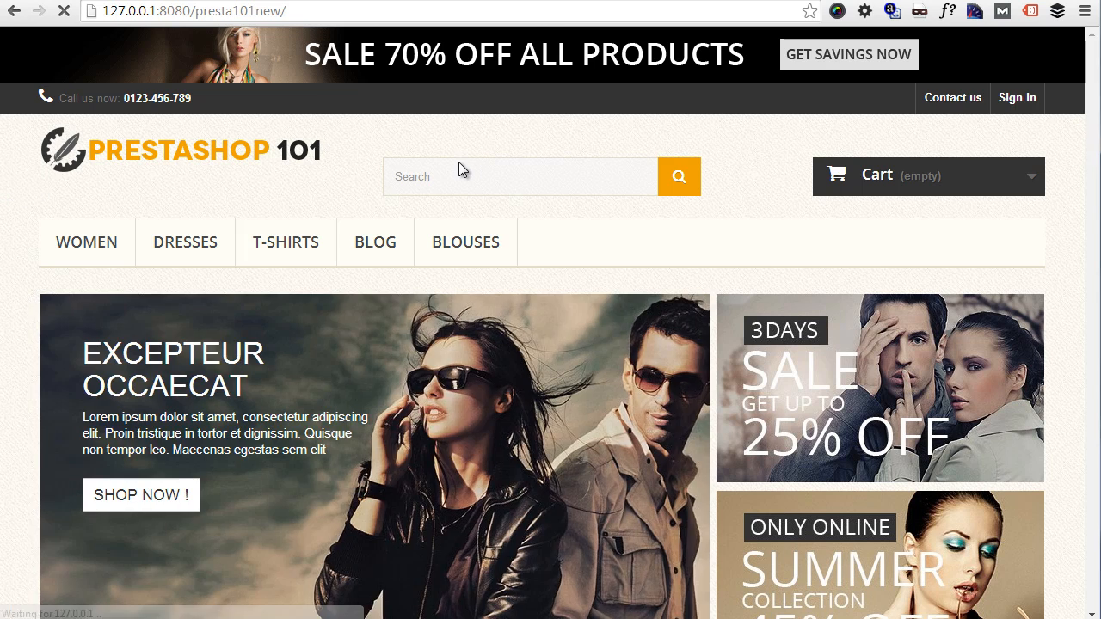
# Step: Open the product page of Faded Short Sleeve T-shirts from the popular products
pyautogui.scroll(-3, 459, 162)
pyautogui.scroll(-5, 458, 168)
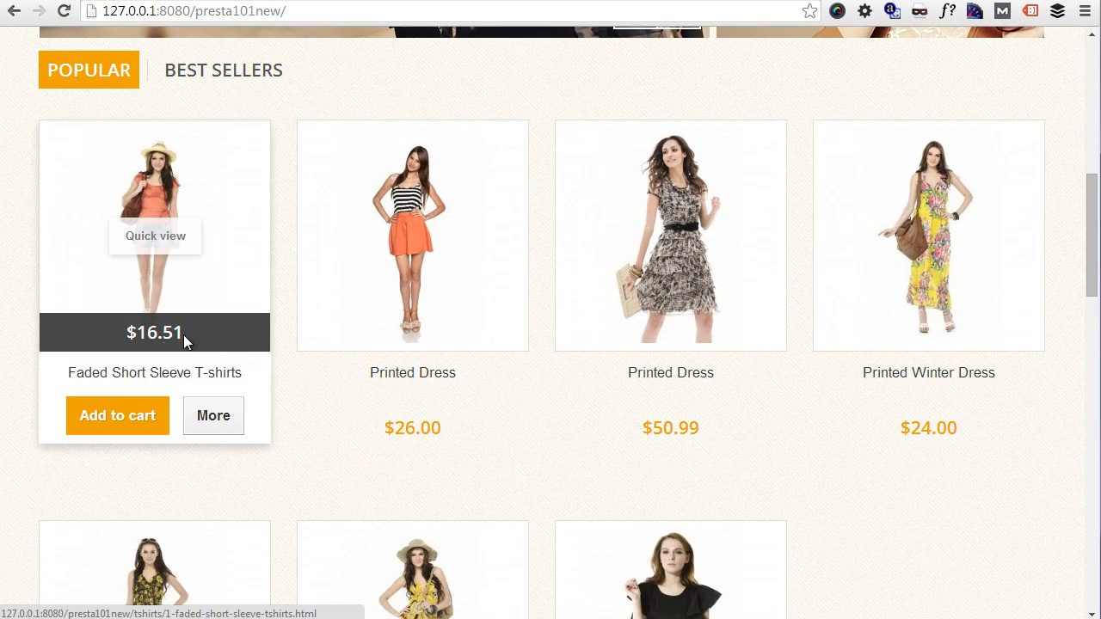
pyautogui.click(233, 167)
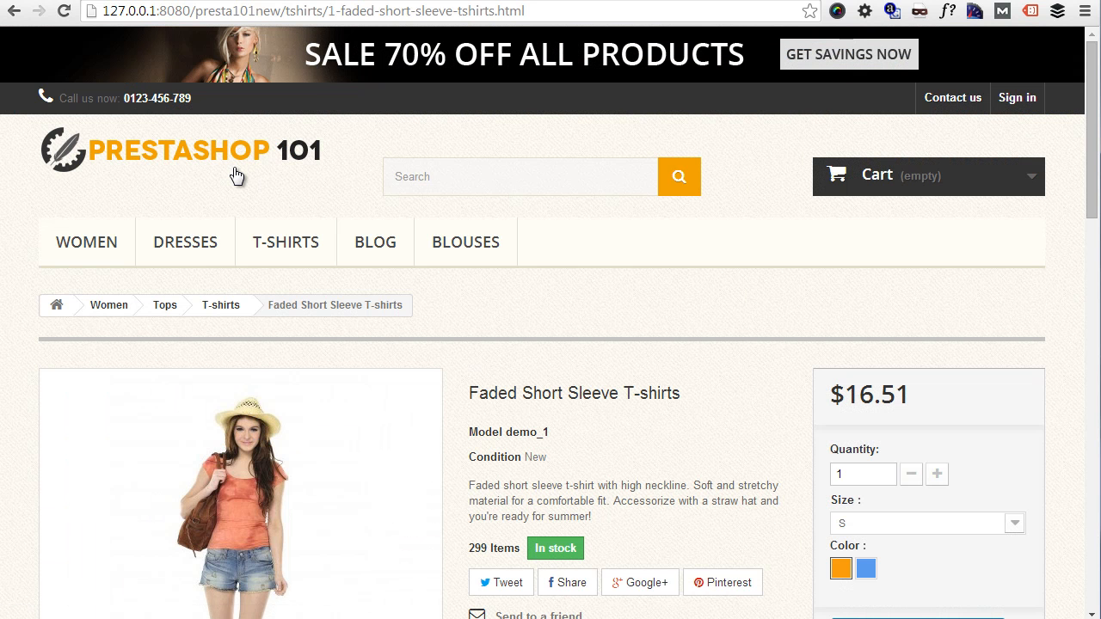
# Step: Add one Faded Short Sleeve T-shirt in size M and blue to the cart, and continue shopping
pyautogui.scroll(-2, 676, 298)
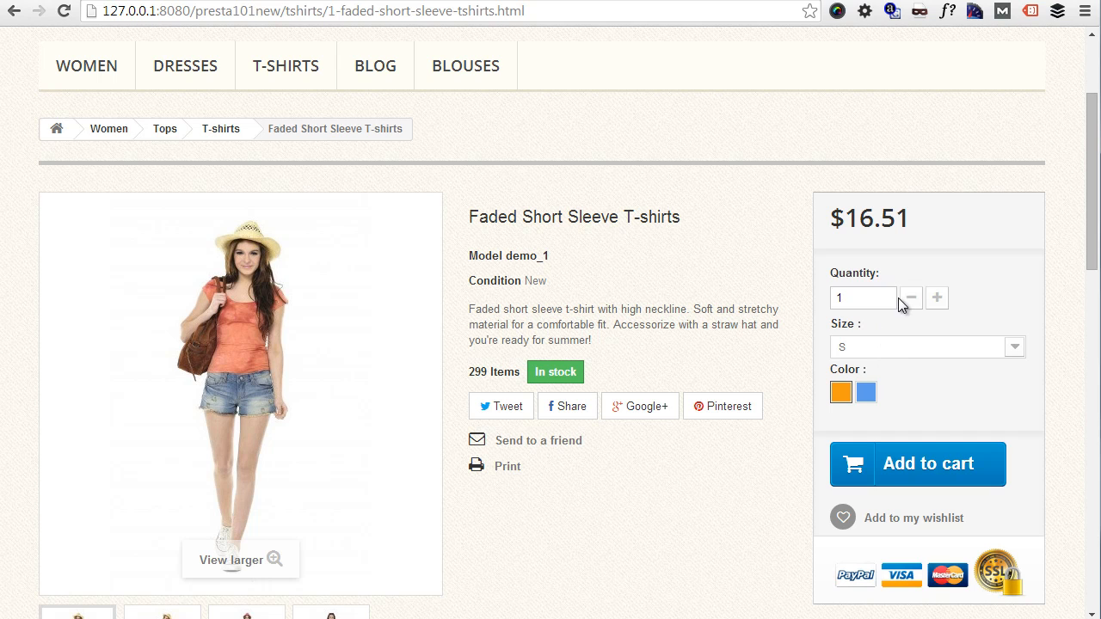
pyautogui.click(910, 344)
pyautogui.click(873, 381)
pyautogui.click(866, 392)
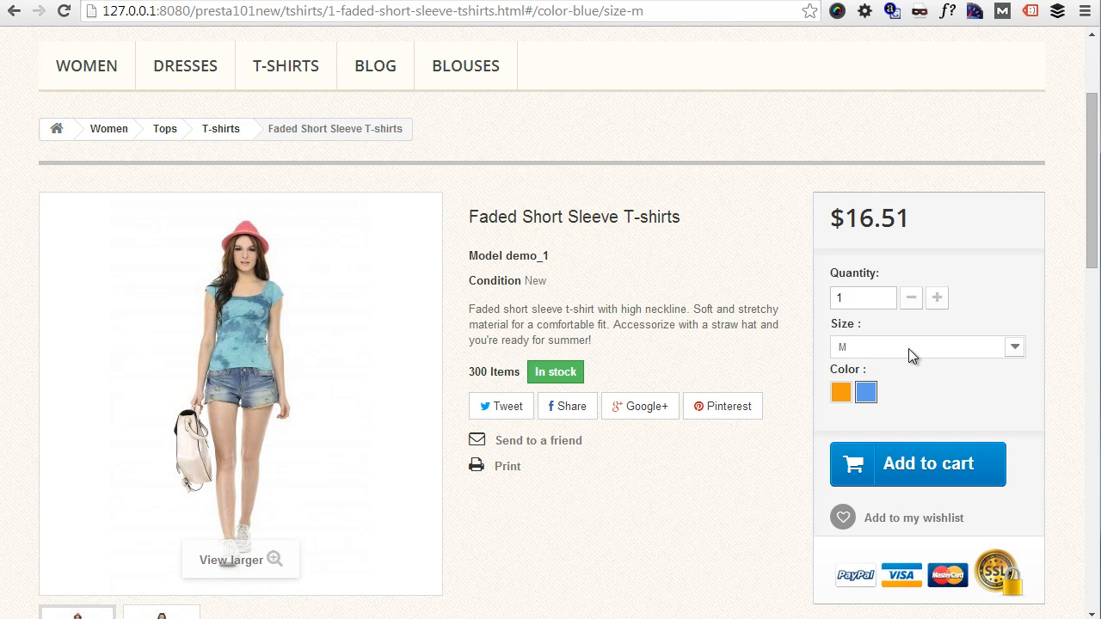
pyautogui.click(926, 463)
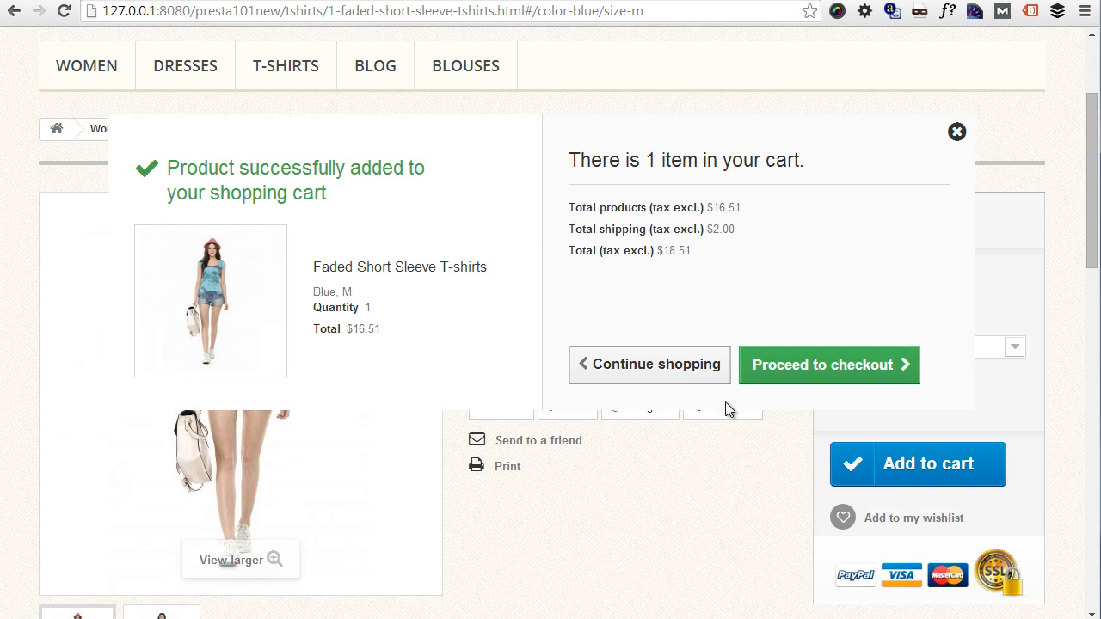
pyautogui.click(714, 368)
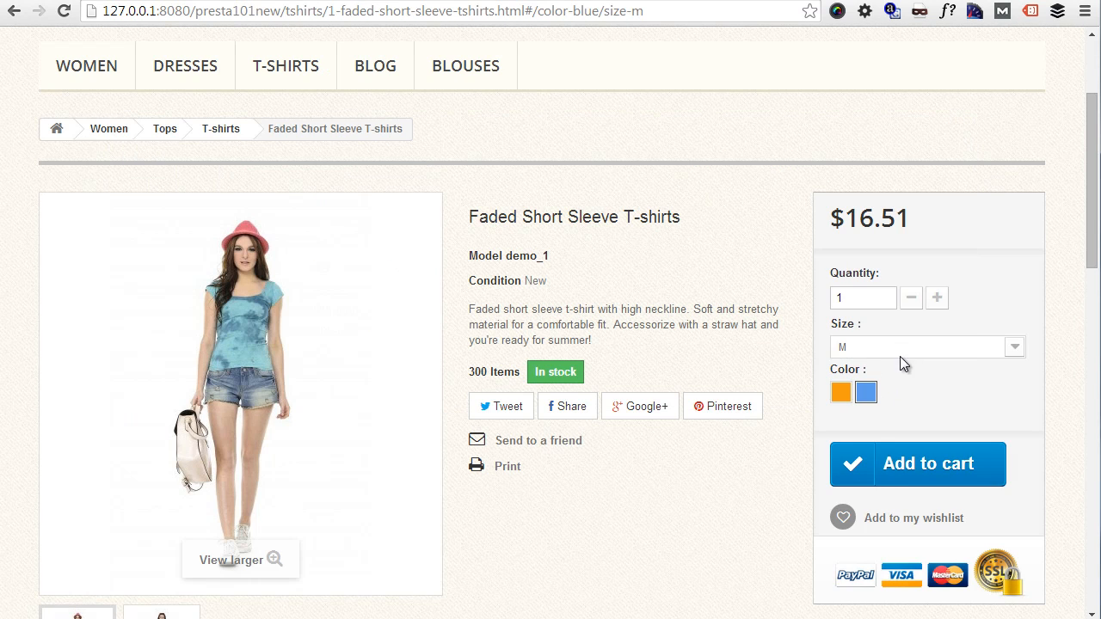
# Step: Add one T-shirt in size S and orange to the cart, and proceed to the checkout's cart summary
pyautogui.click(900, 353)
pyautogui.click(878, 368)
pyautogui.click(841, 392)
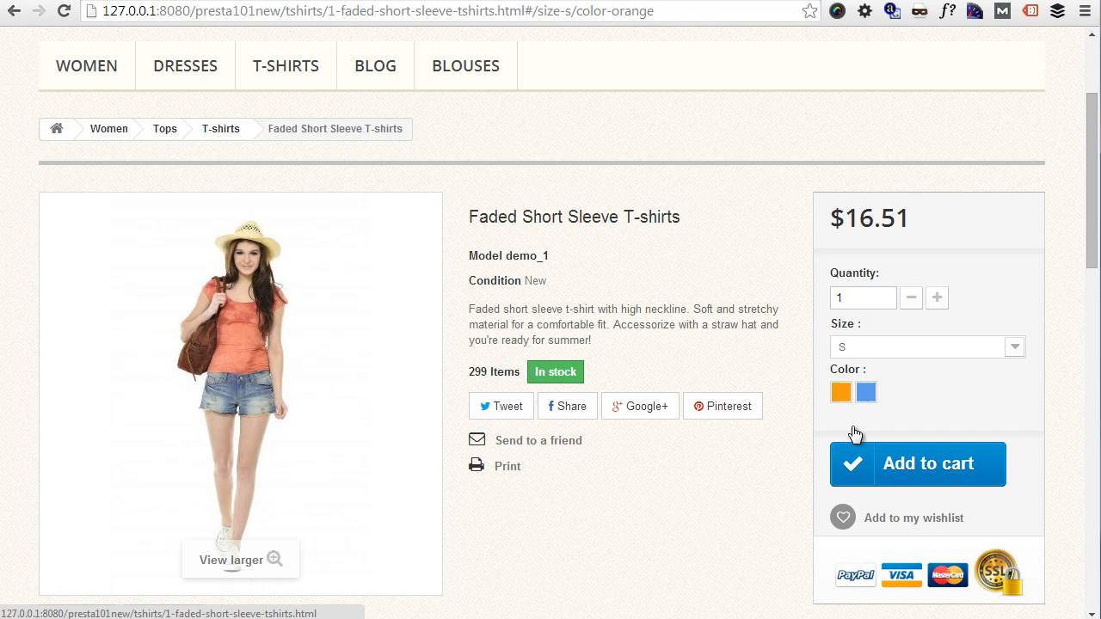
pyautogui.click(915, 482)
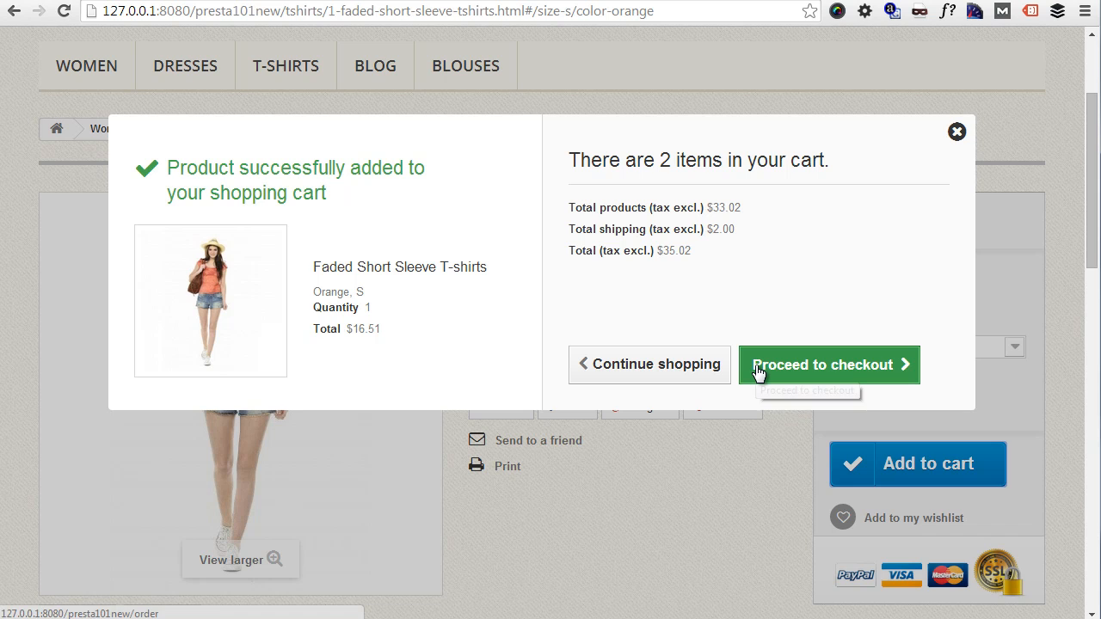
pyautogui.click(759, 372)
pyautogui.scroll(-3, 775, 370)
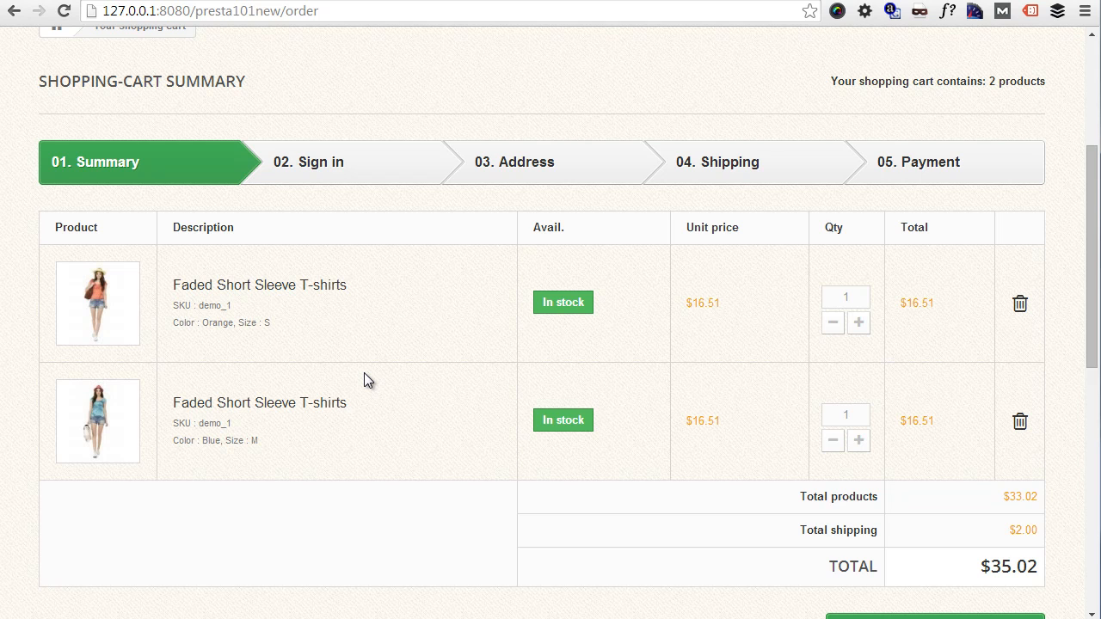
# Step: Return to the back-office product list and open Faded Short Sleeve T-shirts for editing
pyautogui.click(13, 10)
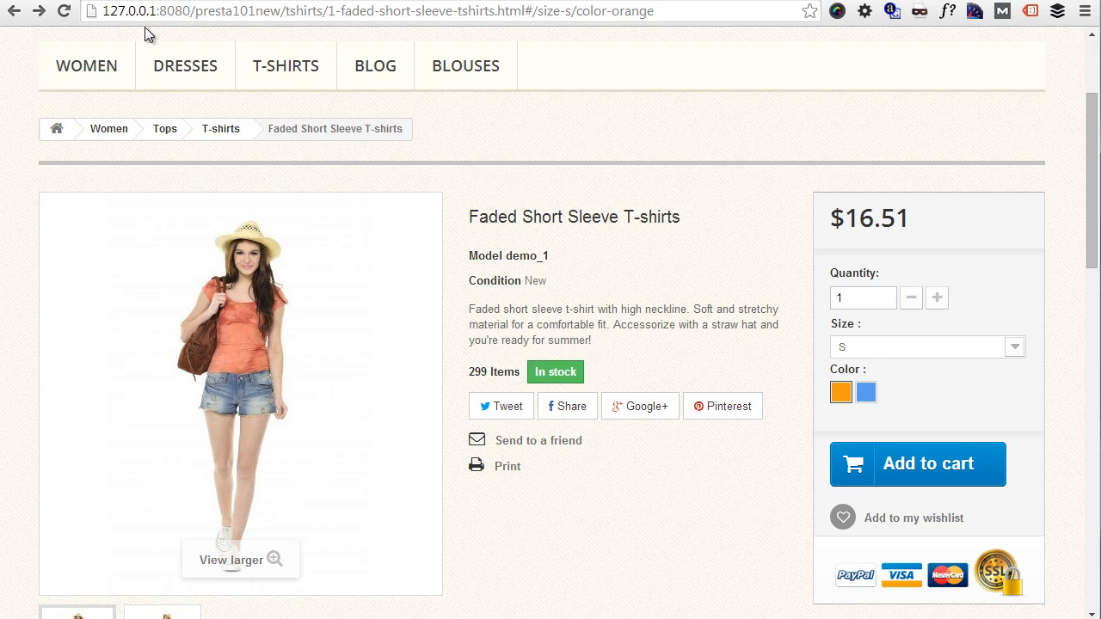
pyautogui.click(69, 0)
pyautogui.scroll(-4, 504, 283)
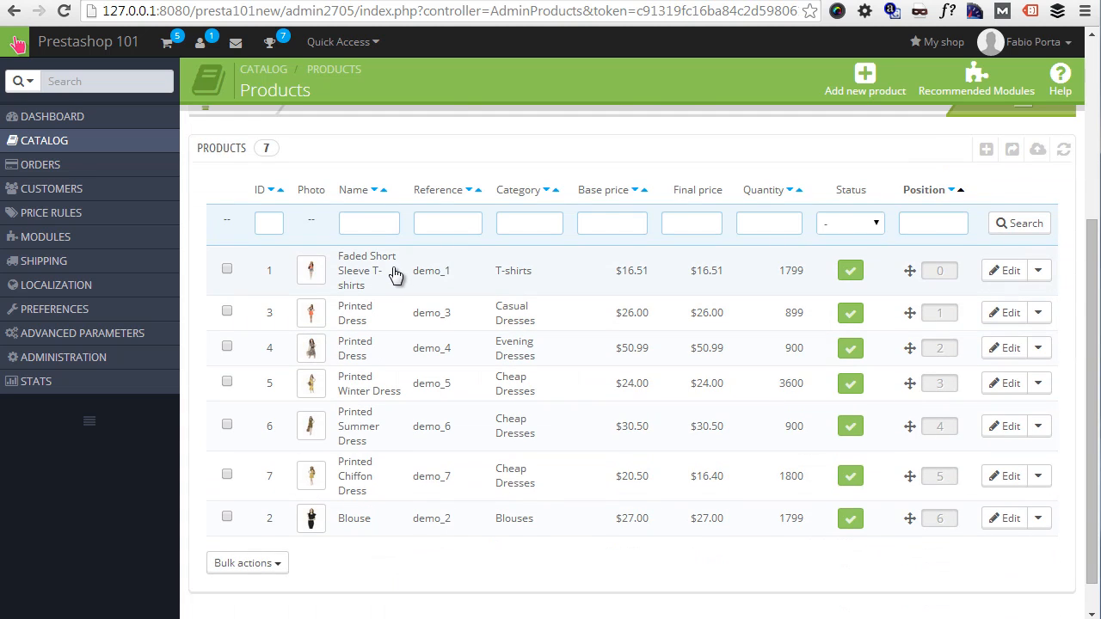
pyautogui.click(1012, 273)
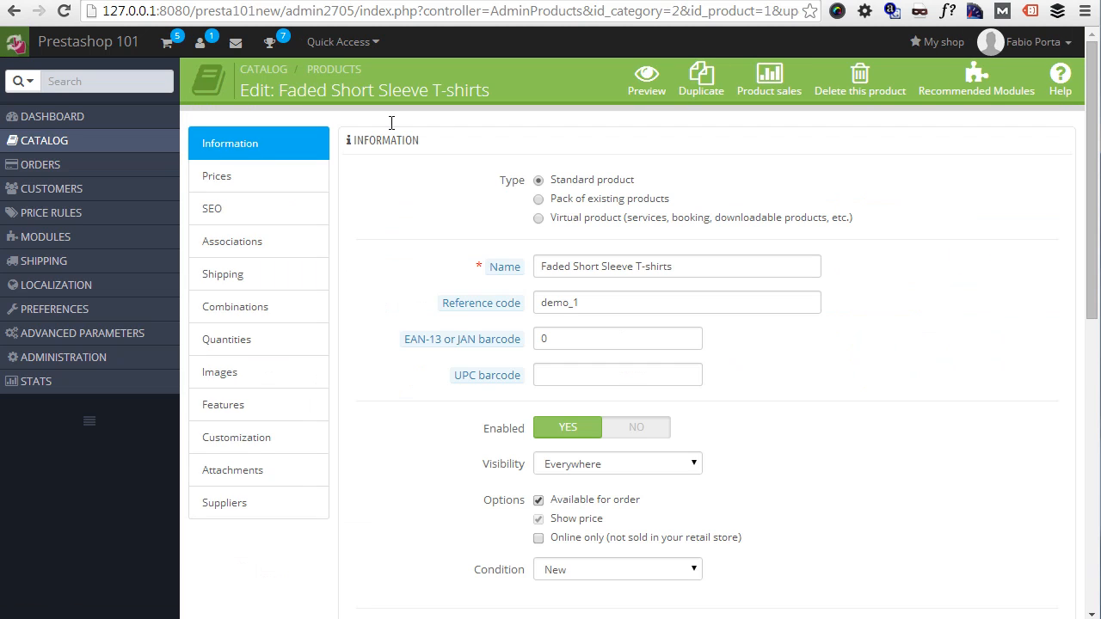
# Step: Open the product's combinations and review its color and size pairs
pyautogui.click(265, 306)
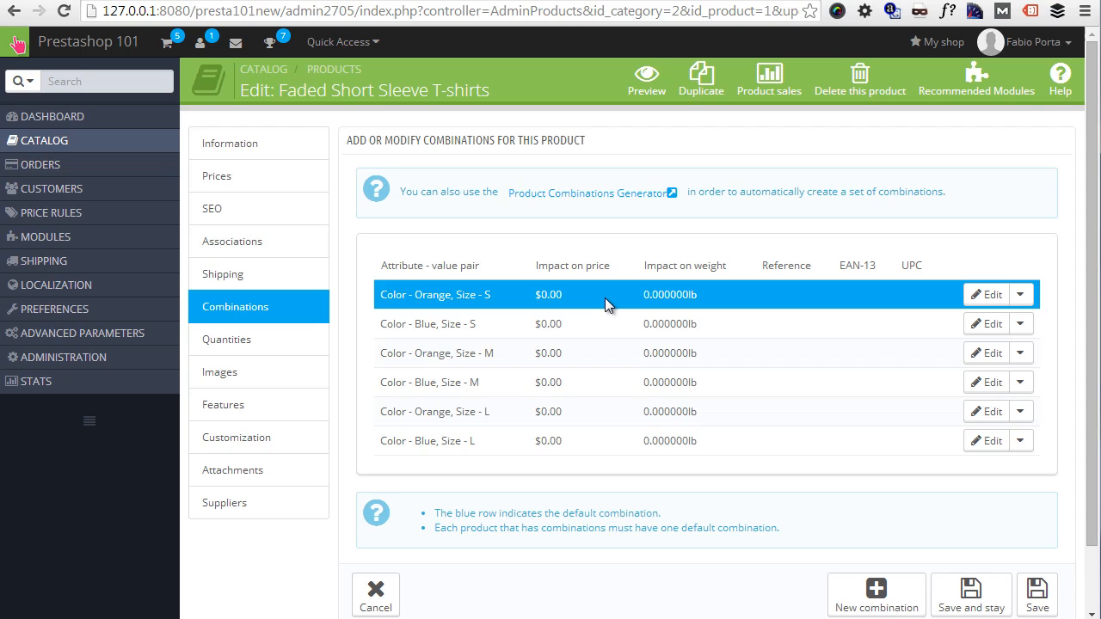
pyautogui.scroll(-1, 604, 298)
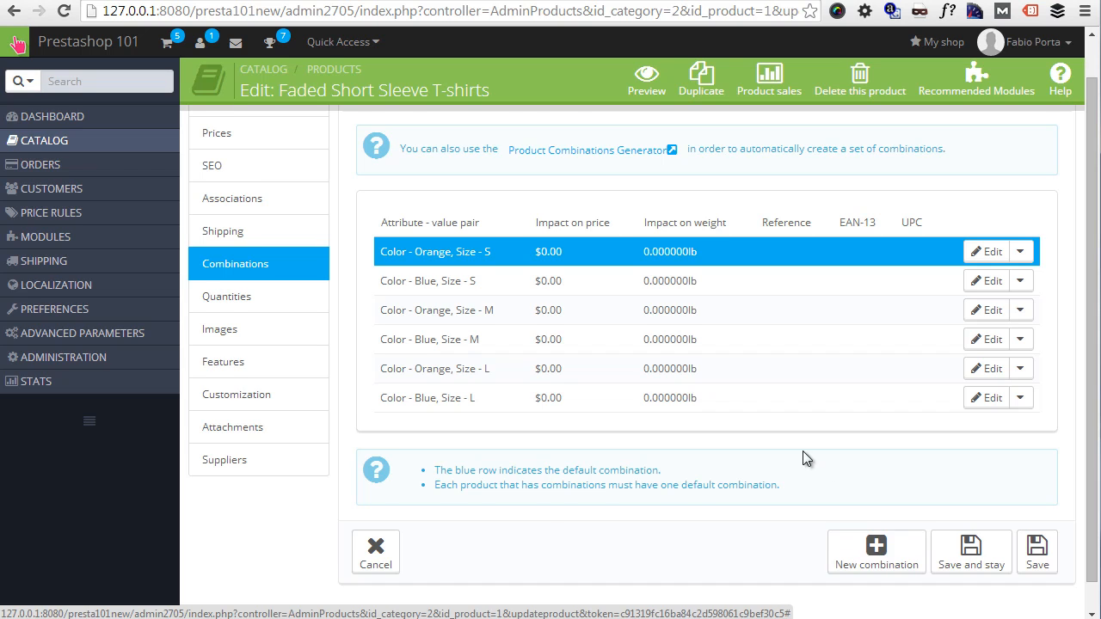
pyautogui.scroll(1, 714, 413)
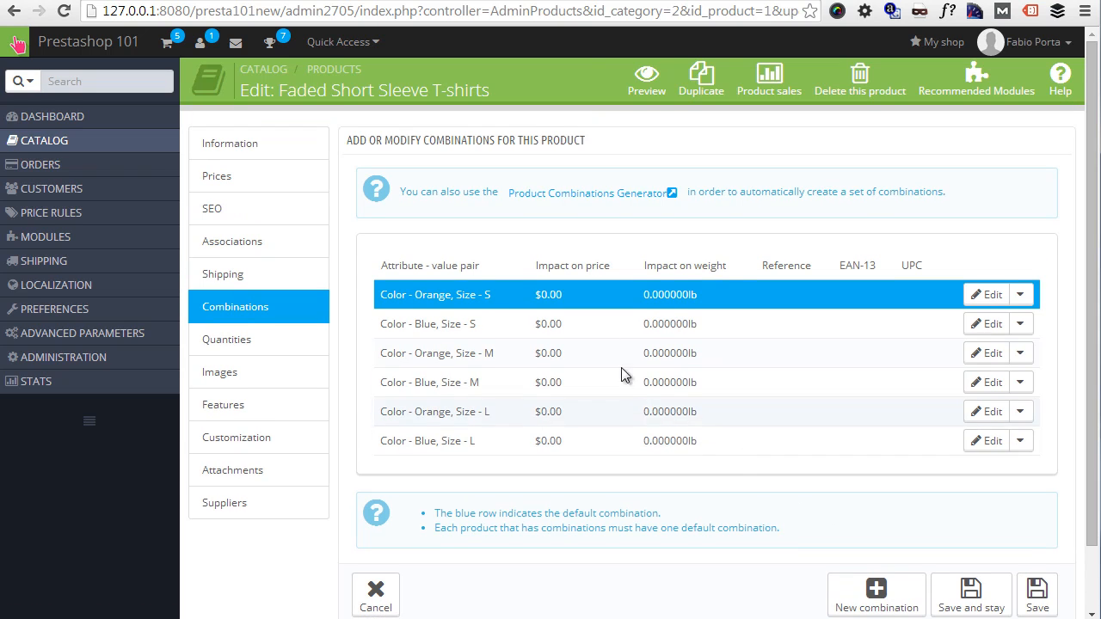
# Step: Open the Product Combinations Generator, accepting the loss of unsaved modifications, and review the available attributes
pyautogui.click(600, 196)
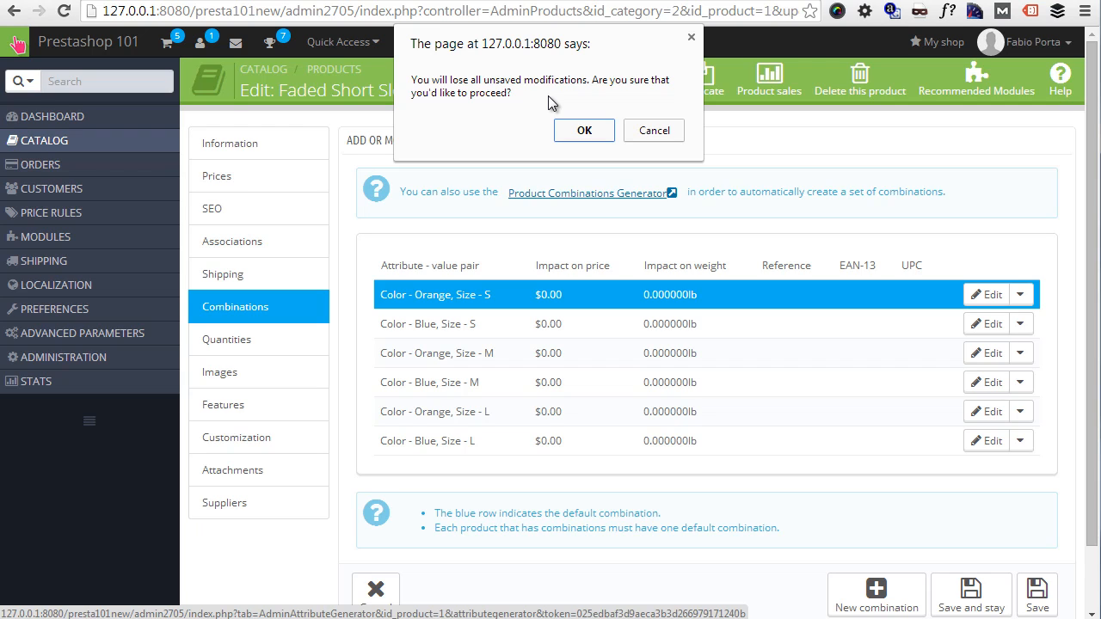
pyautogui.click(582, 131)
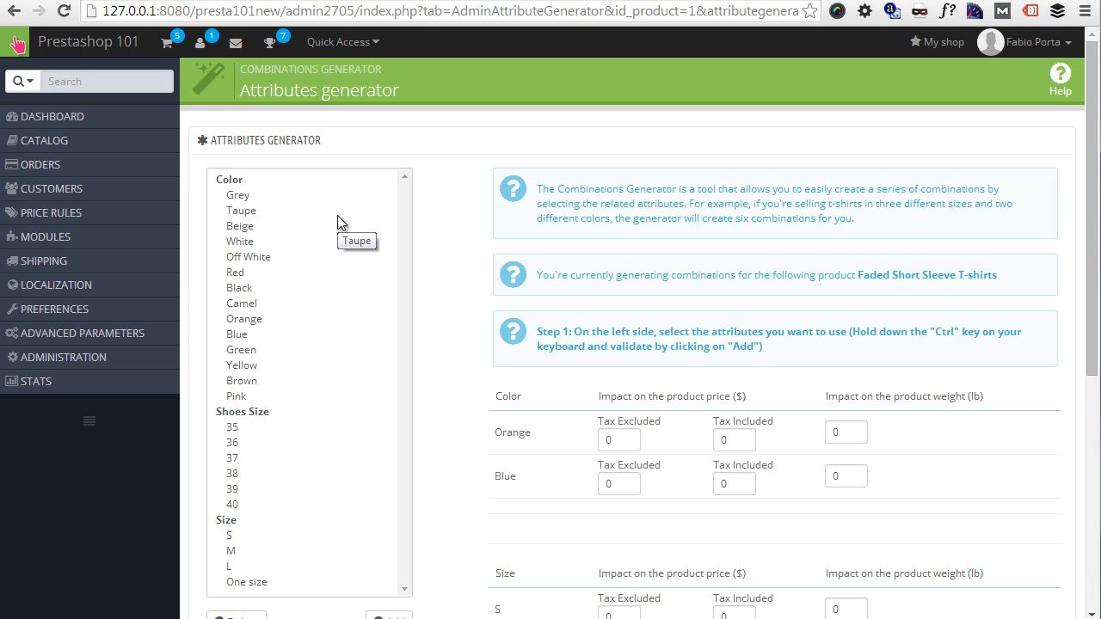
pyautogui.scroll(-1, 766, 306)
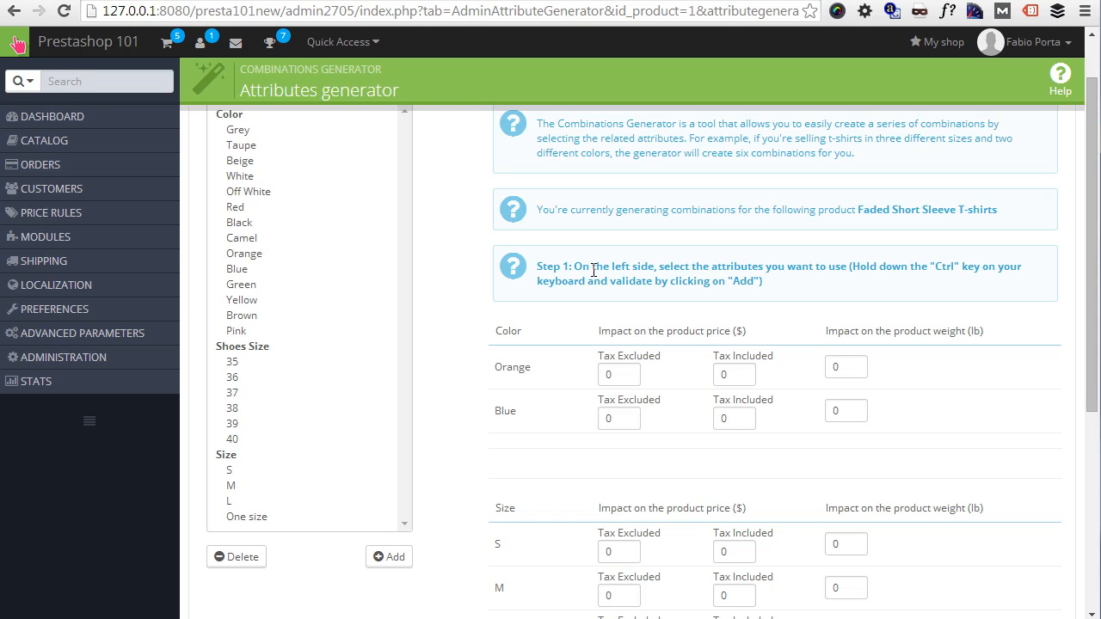
pyautogui.scroll(2, 382, 304)
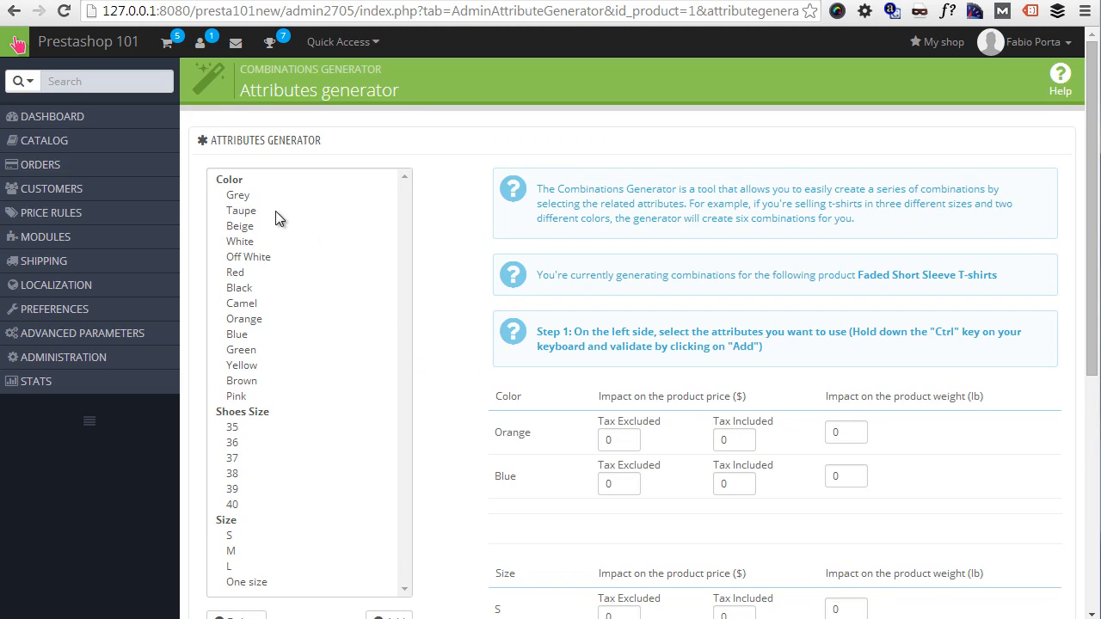
# Step: Select the Grey, Green, Yellow and Pink color attributes and add them to the combinations generator
pyautogui.click(247, 196)
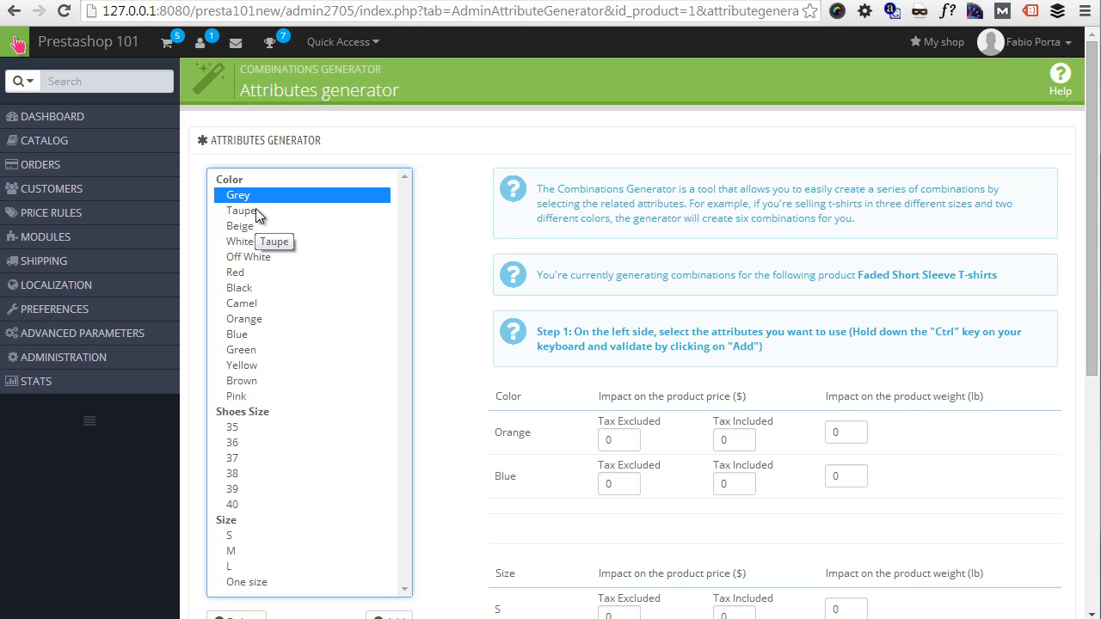
pyautogui.keyDown('ctrl'); pyautogui.click(249, 350); pyautogui.keyUp('ctrl')
pyautogui.keyDown('ctrl'); pyautogui.click(249, 364); pyautogui.keyUp('ctrl')
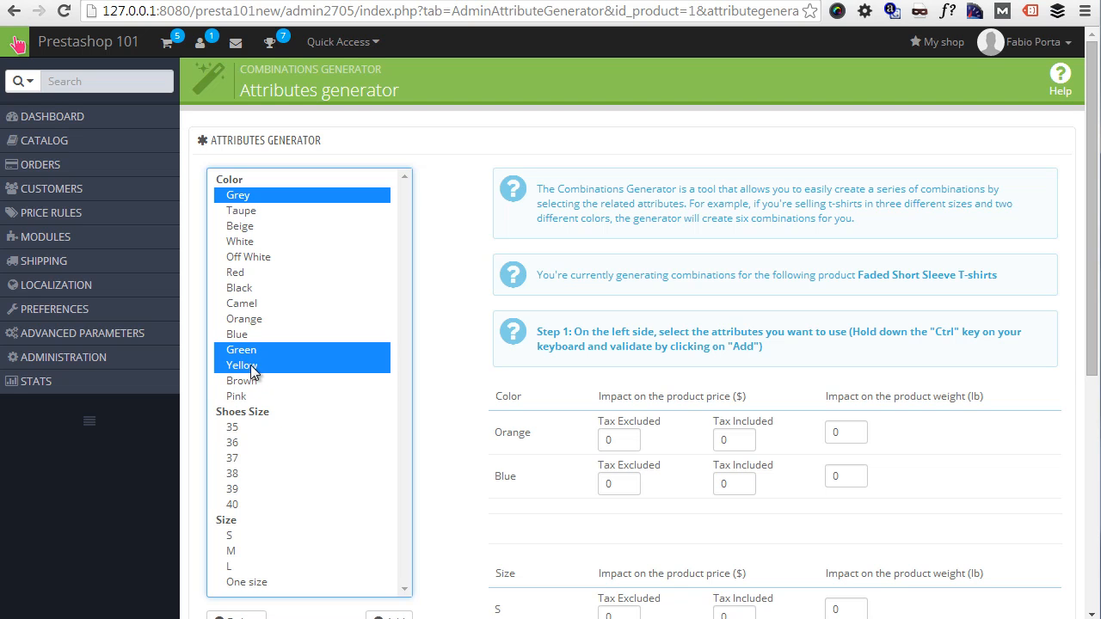
pyautogui.keyDown('ctrl'); pyautogui.click(252, 396); pyautogui.keyUp('ctrl')
pyautogui.scroll(-2, 292, 431)
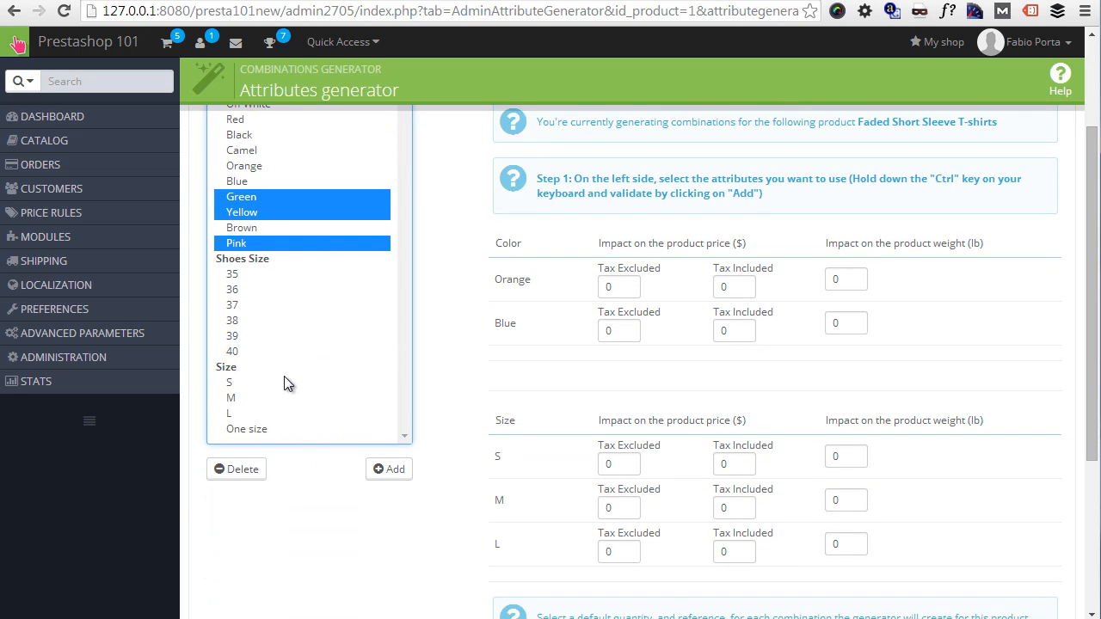
pyautogui.scroll(1, 244, 425)
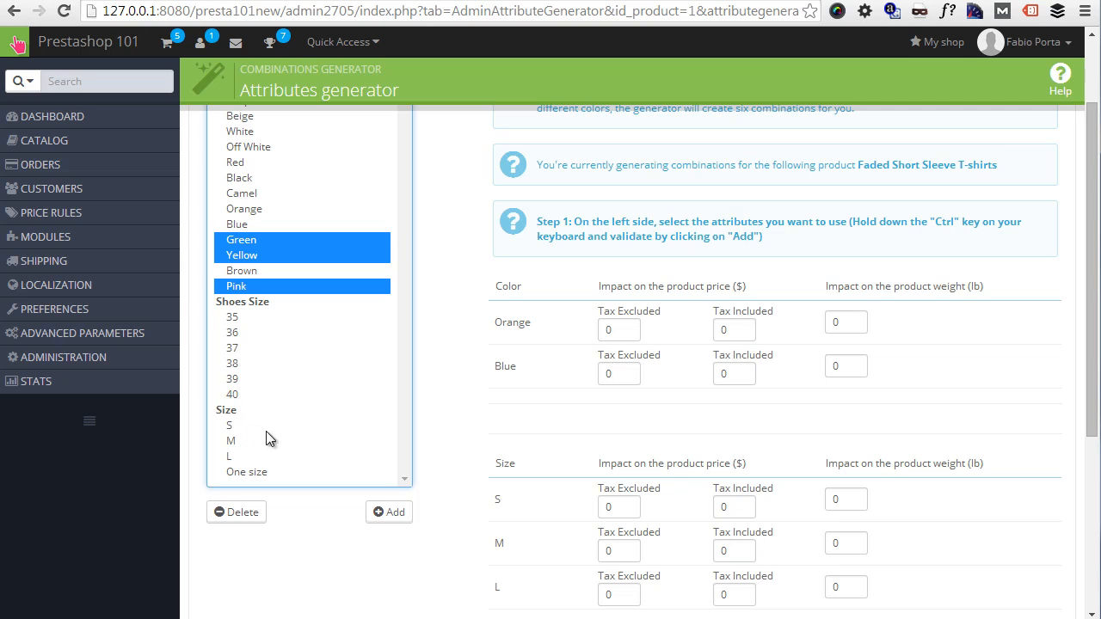
pyautogui.keyDown('ctrl'); pyautogui.click(248, 423); pyautogui.keyUp('ctrl')
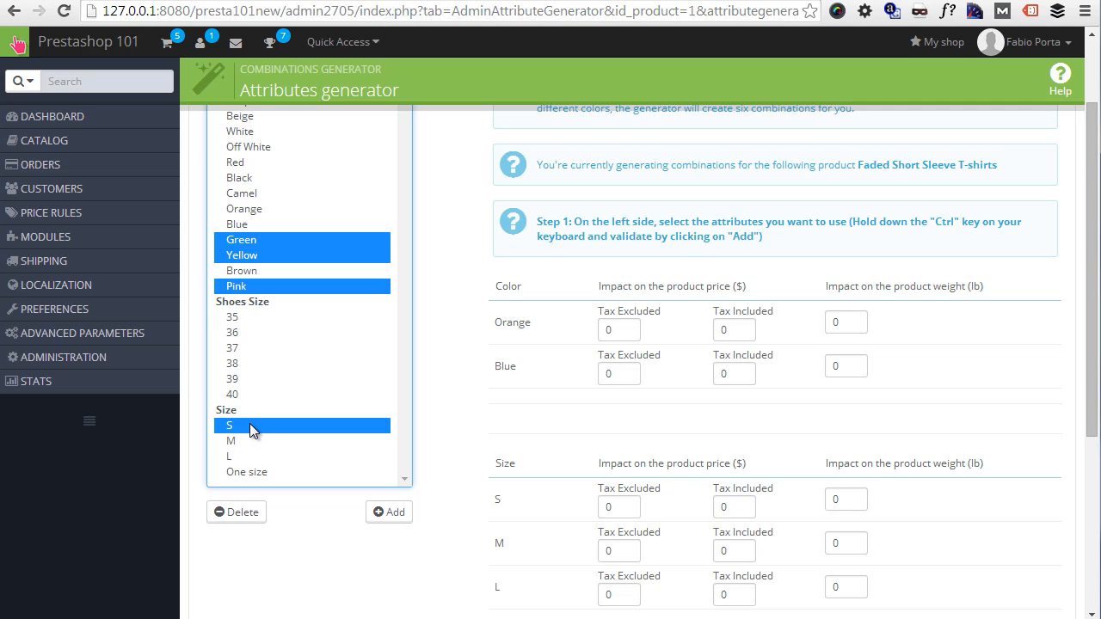
pyautogui.keyDown('ctrl'); pyautogui.click(249, 424); pyautogui.keyUp('ctrl')
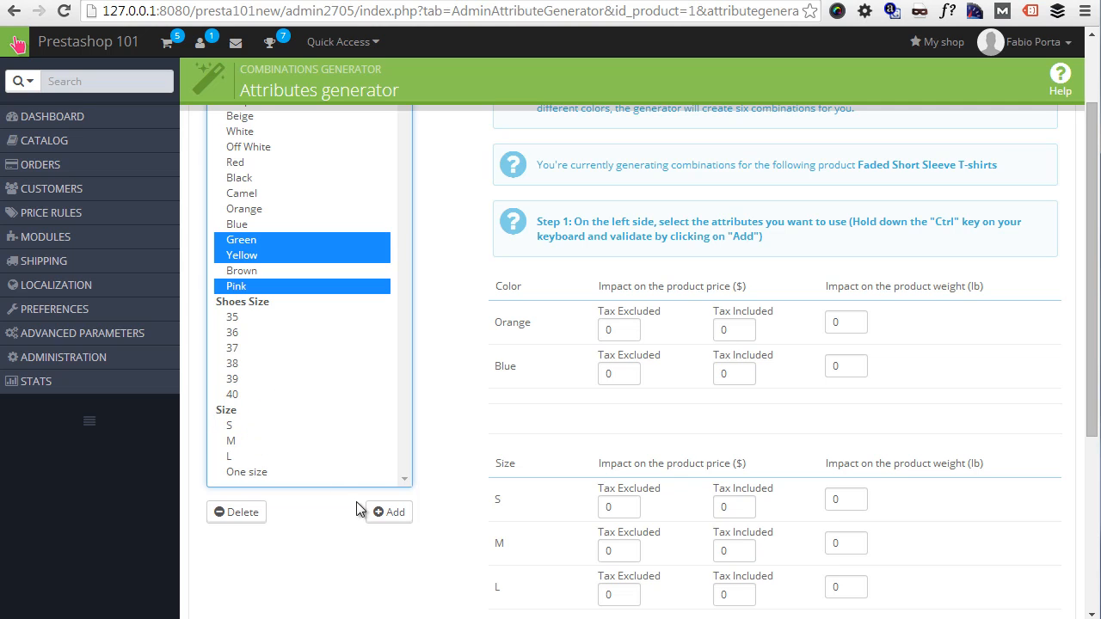
pyautogui.click(397, 518)
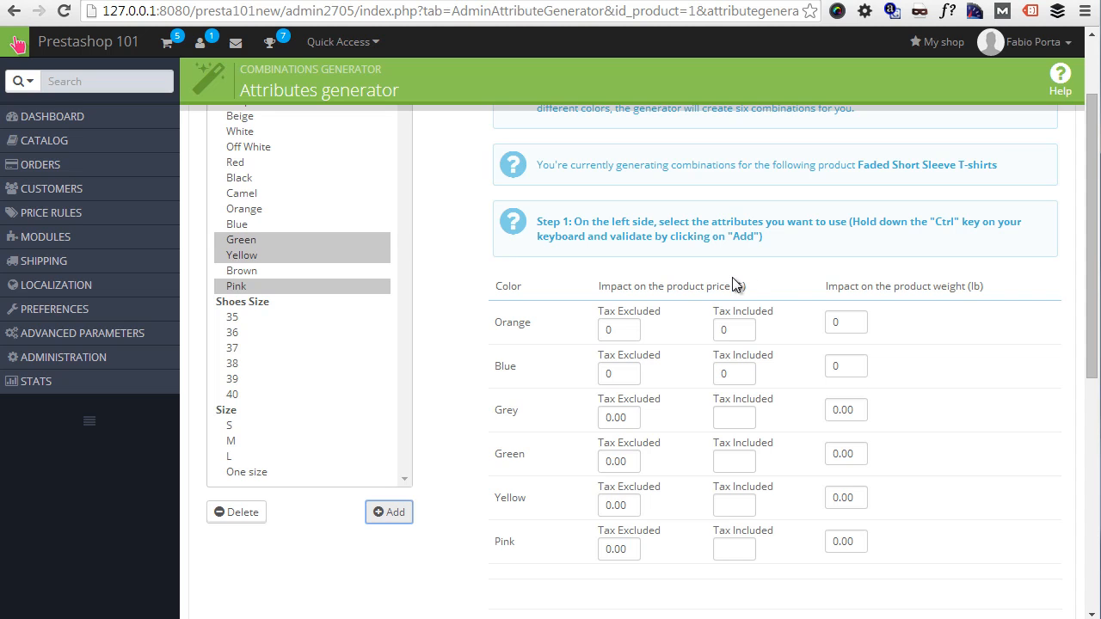
# Step: Set the tax-included price impact to 10 for the Orange color and for size S
pyautogui.scroll(-1, 694, 276)
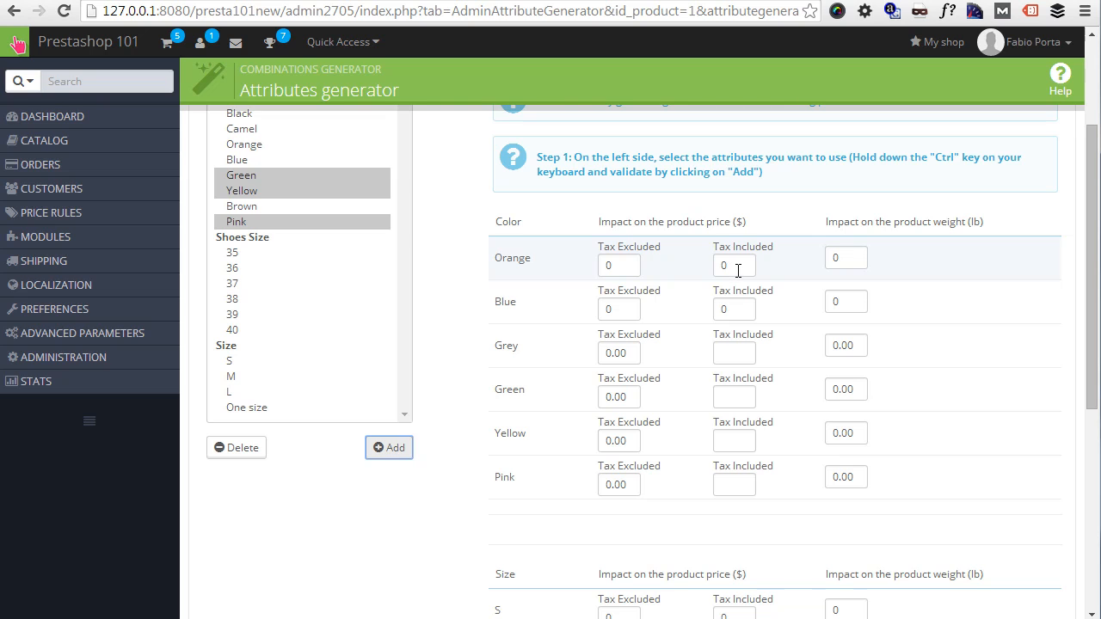
pyautogui.doubleClick(738, 268)
pyautogui.write('10')
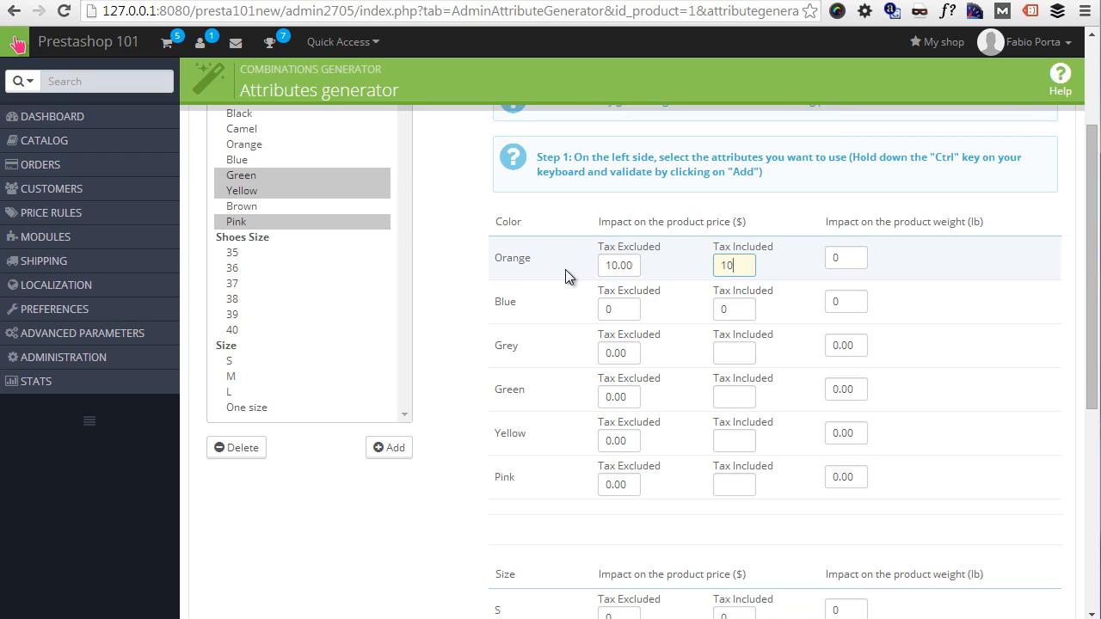
pyautogui.scroll(-2, 732, 361)
pyautogui.doubleClick(739, 508)
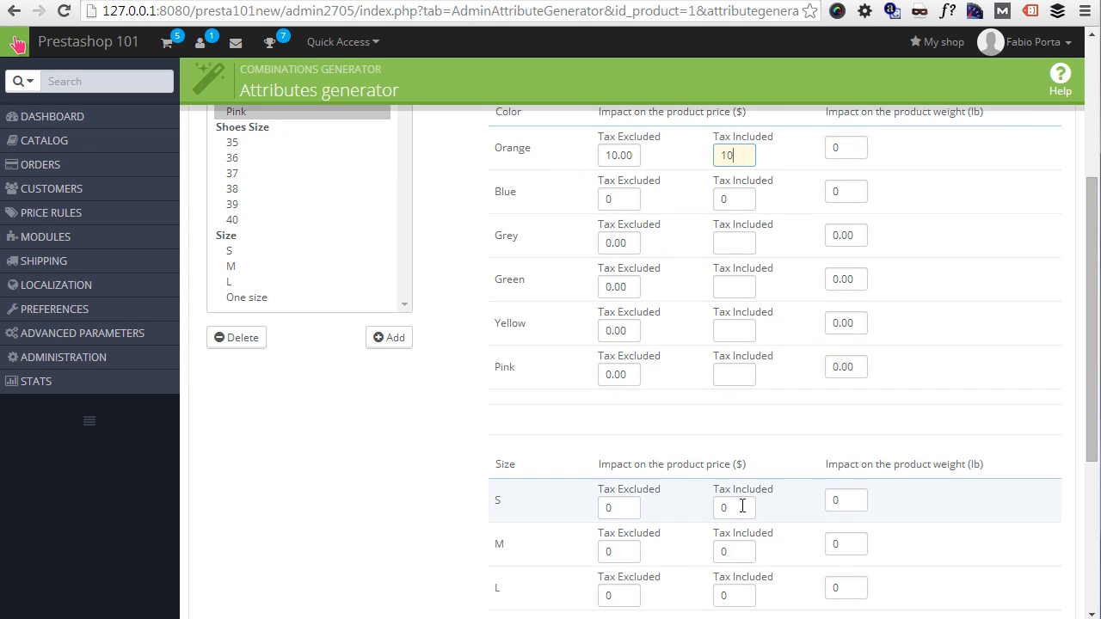
pyautogui.write('10')
pyautogui.scroll(-1, 832, 479)
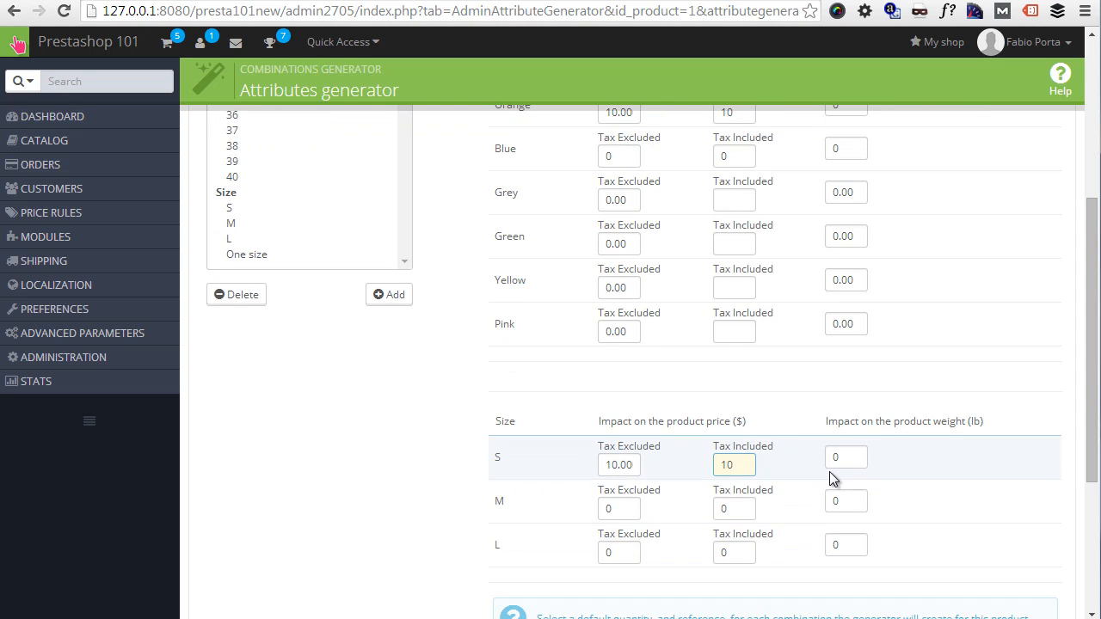
# Step: Set the default quantity to 100 and generate the combinations, keeping the default reference demo_1
pyautogui.scroll(3, 528, 497)
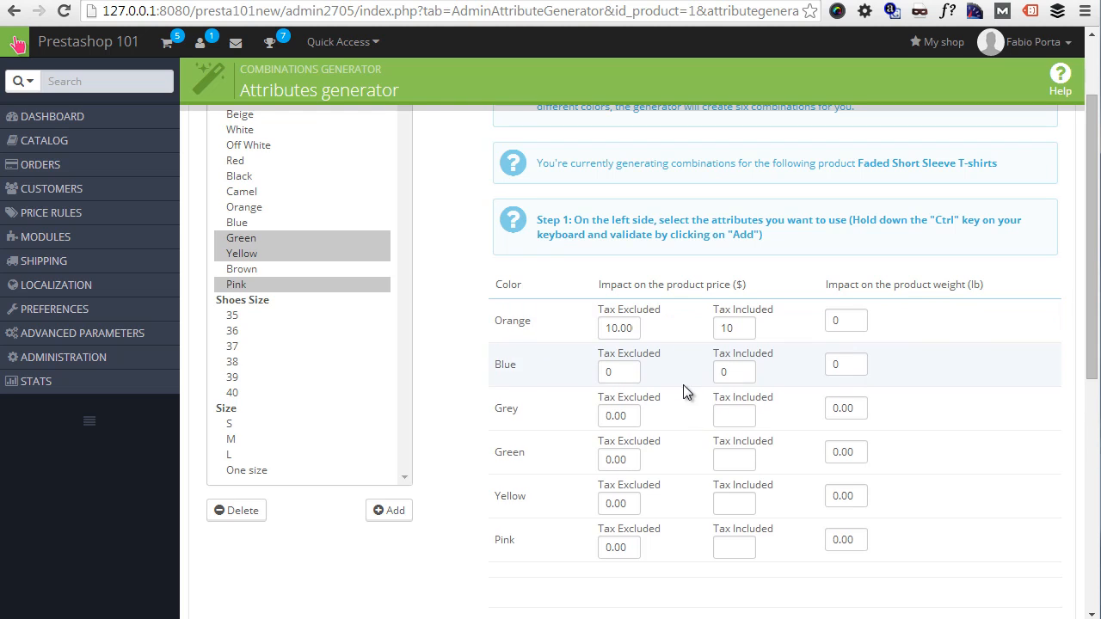
pyautogui.scroll(-1, 683, 387)
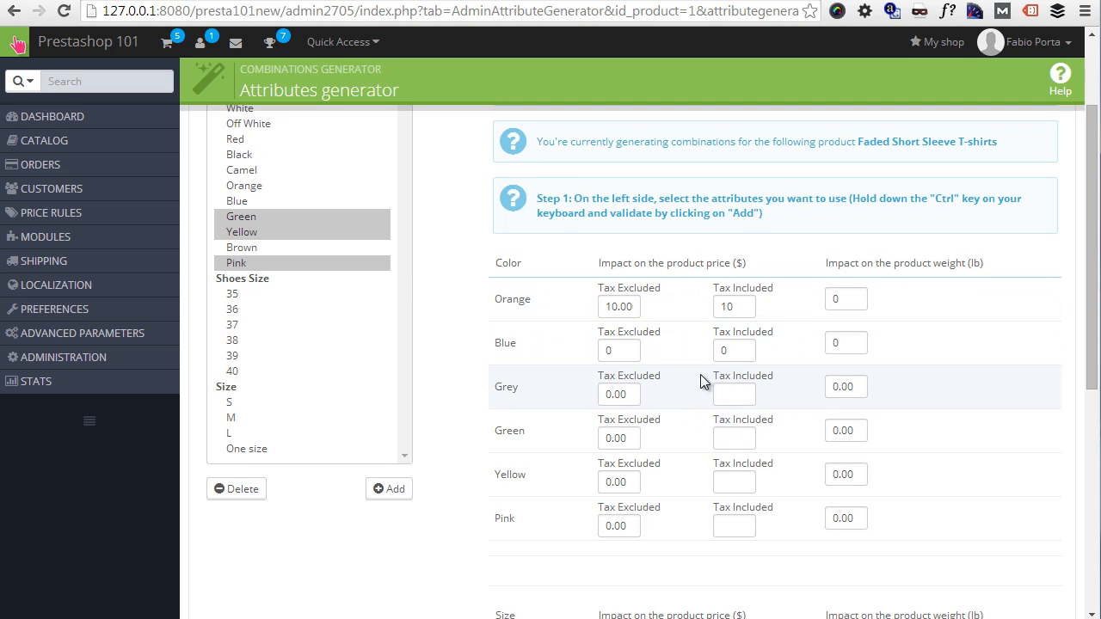
pyautogui.scroll(-3, 700, 382)
pyautogui.scroll(-3, 700, 378)
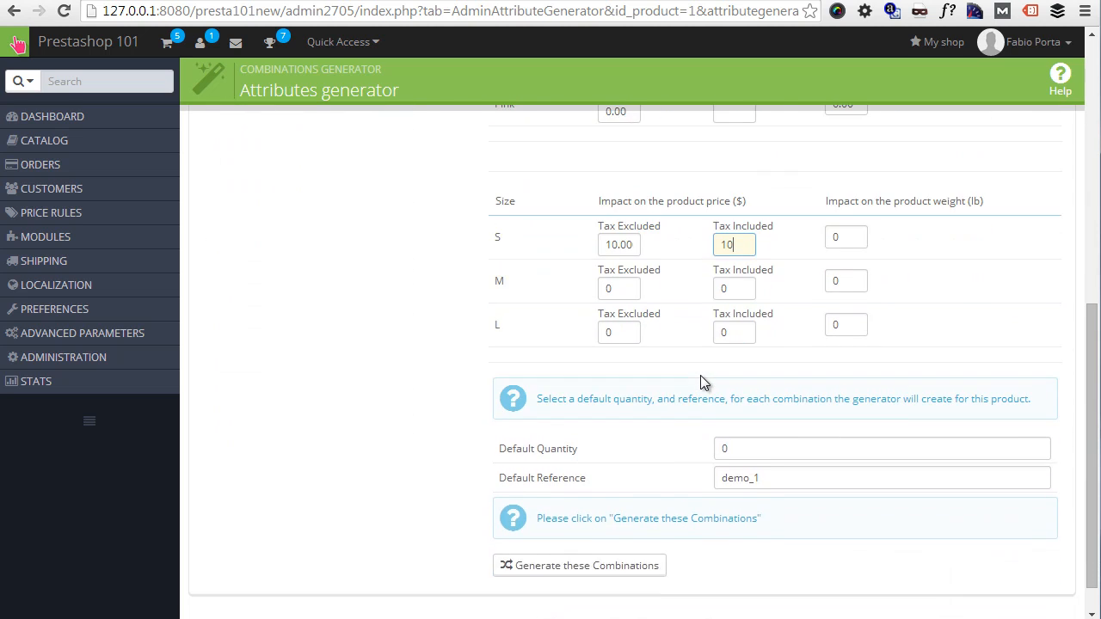
pyautogui.scroll(-2, 694, 376)
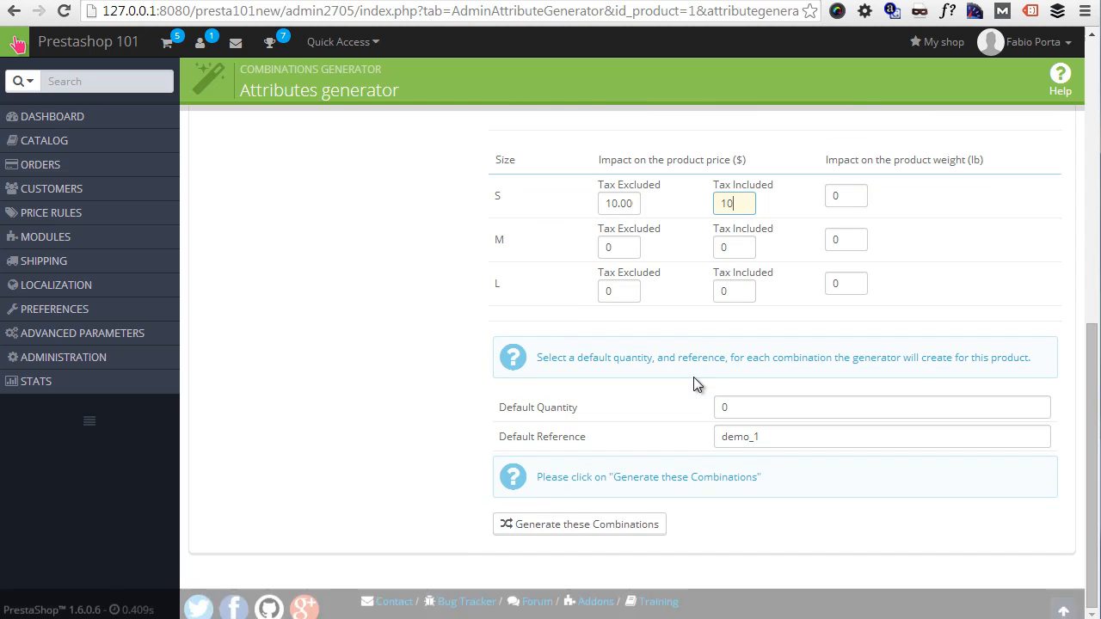
pyautogui.doubleClick(741, 407)
pyautogui.write('1000')
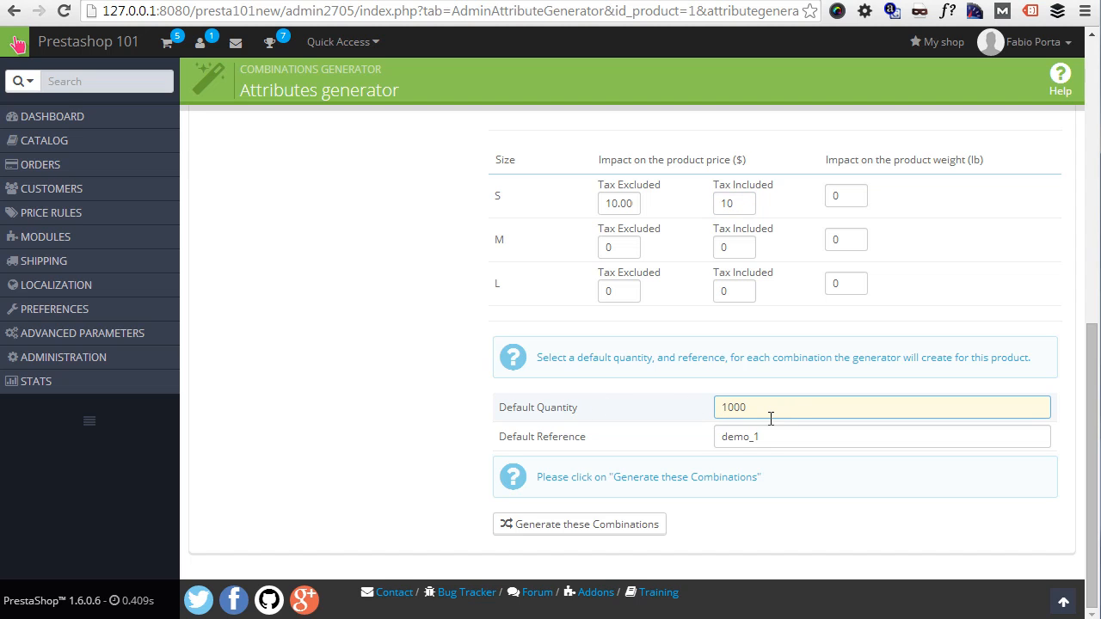
pyautogui.press('BackSpace')
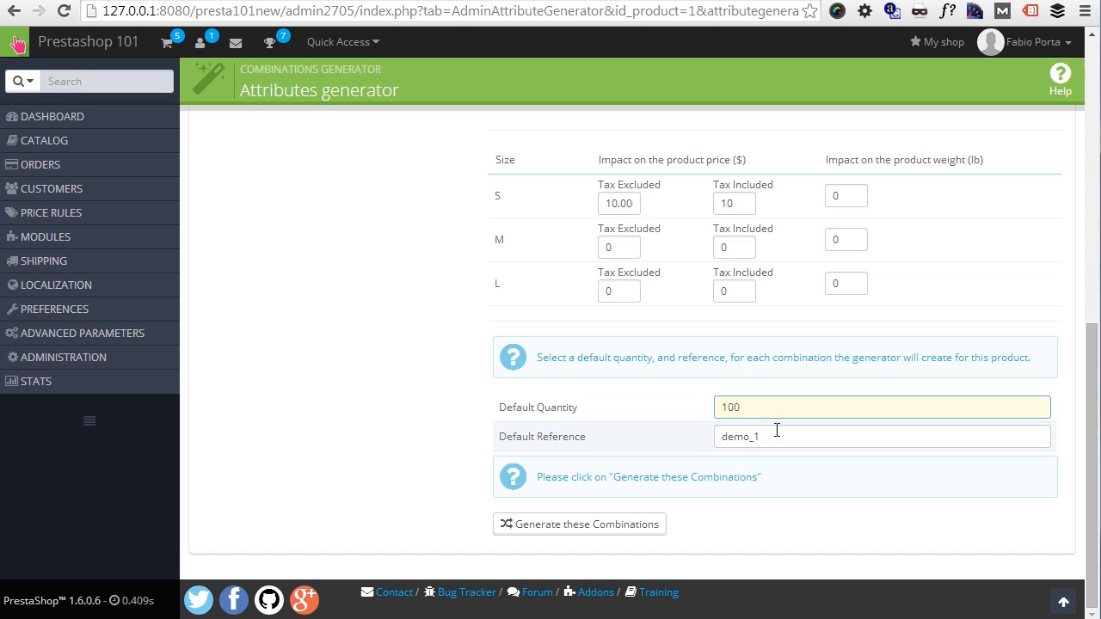
pyautogui.click(774, 435)
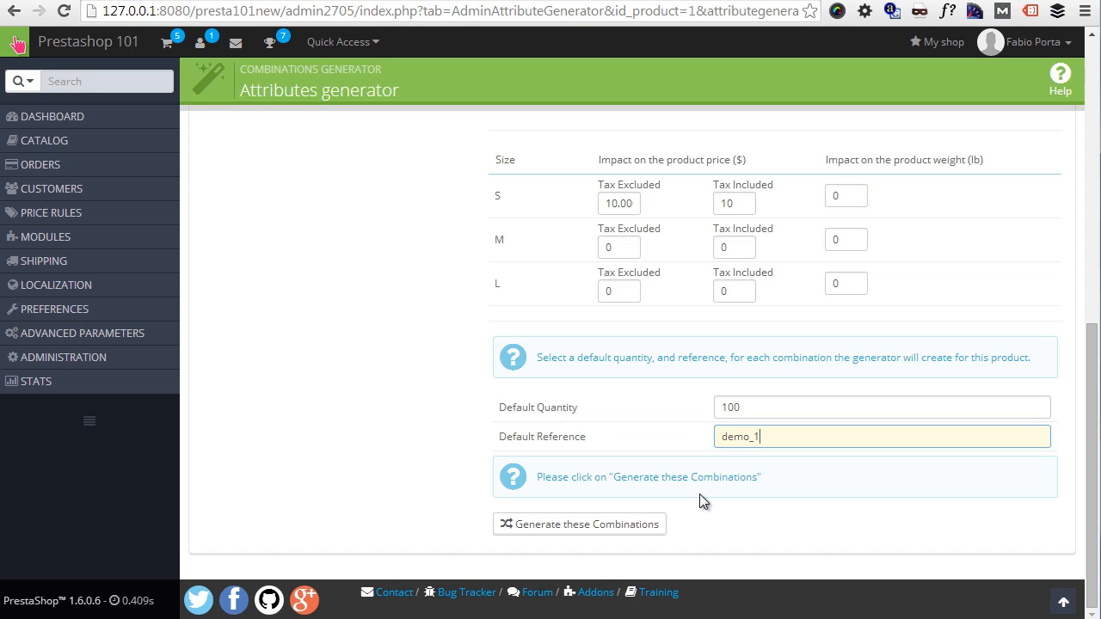
pyautogui.click(632, 532)
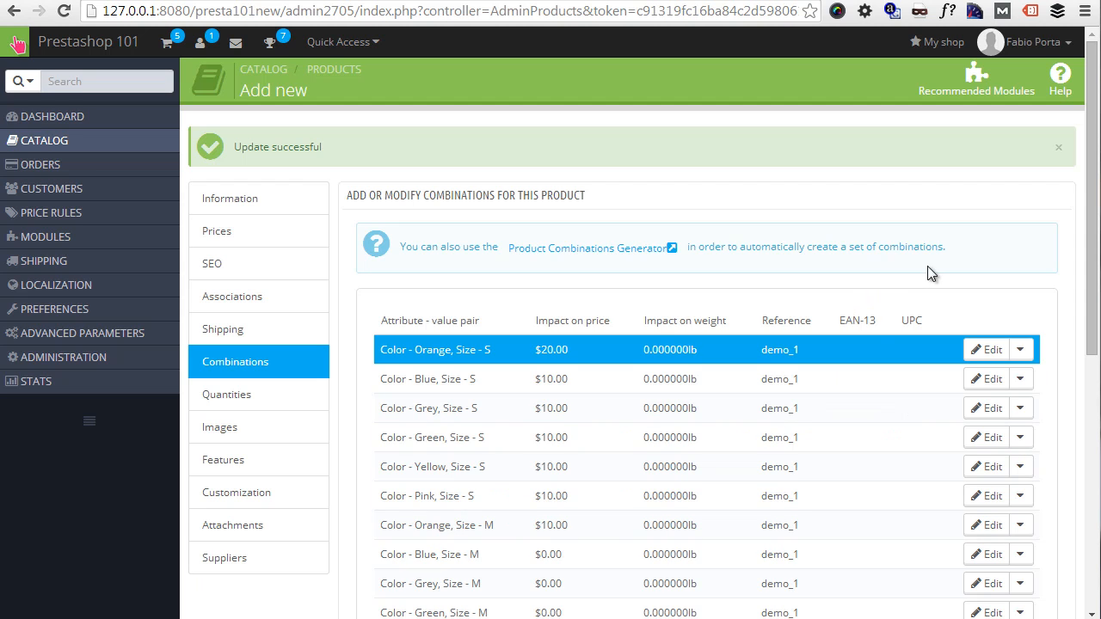
# Step: Delete the Green, size L combination from the product's combination list
pyautogui.scroll(-3, 952, 272)
pyautogui.scroll(-1, 950, 268)
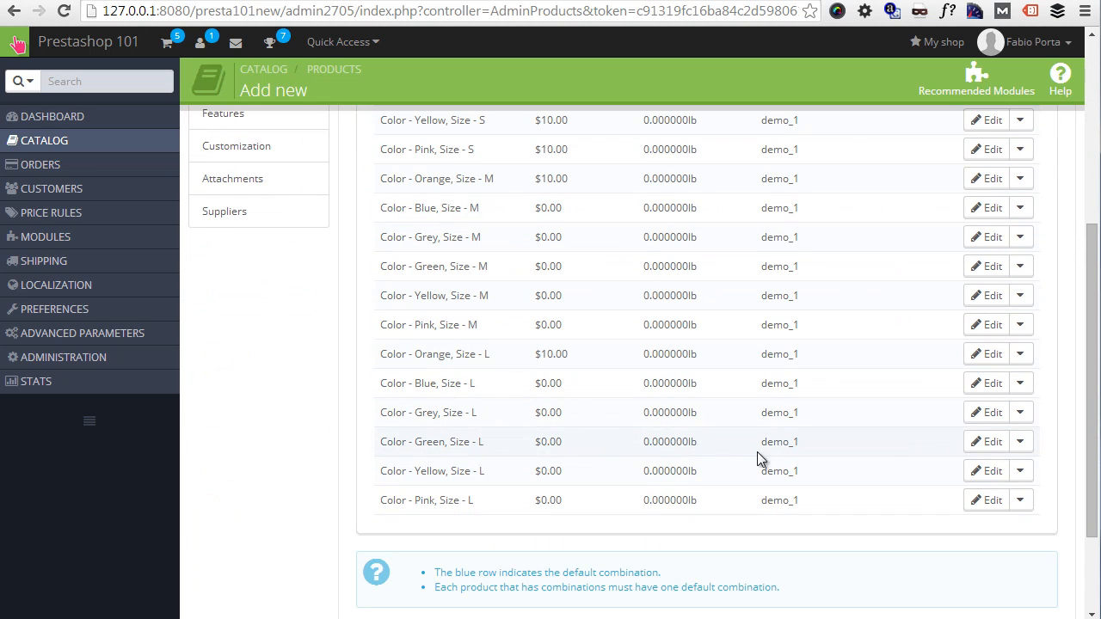
pyautogui.click(1018, 442)
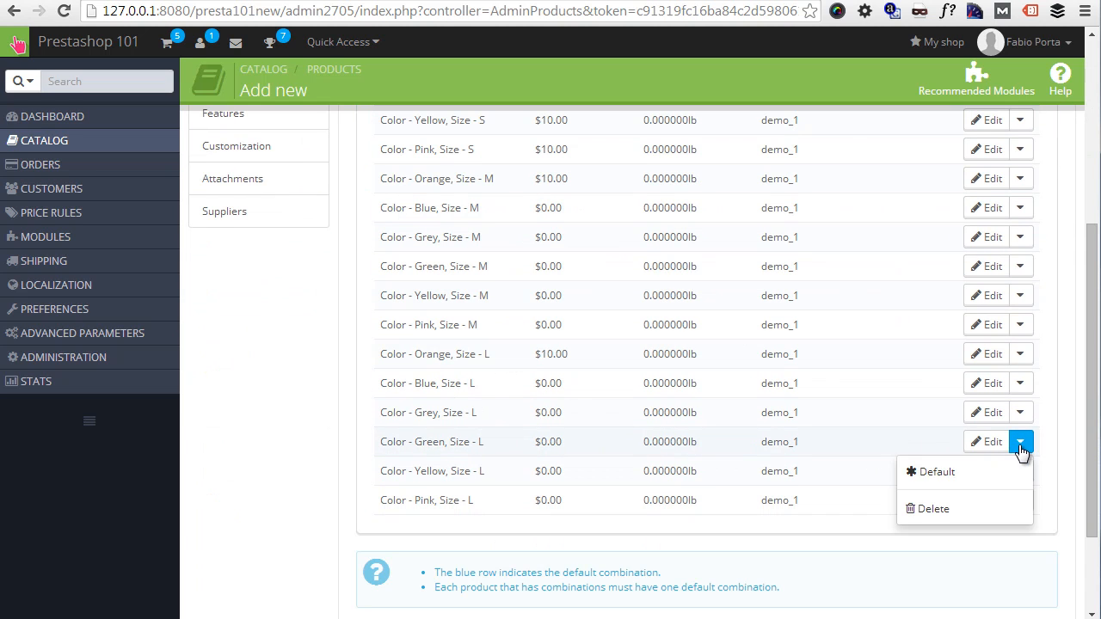
pyautogui.click(946, 508)
pyautogui.click(588, 143)
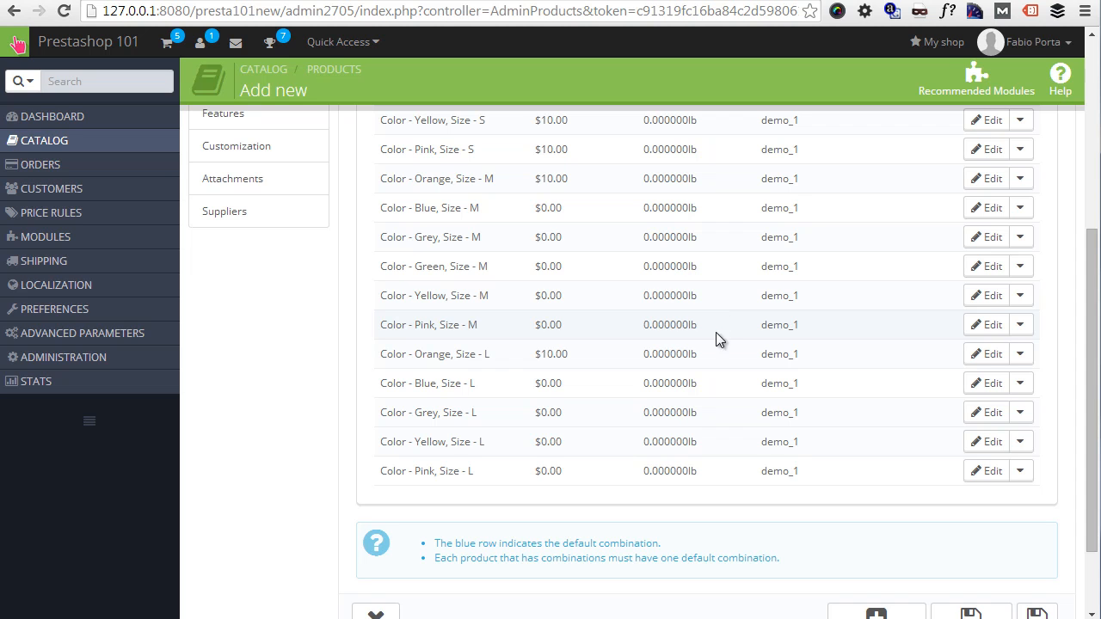
# Step: Open the catalog's product attributes, view the values of the Size attribute, and return to the attribute list
pyautogui.click(100, 141)
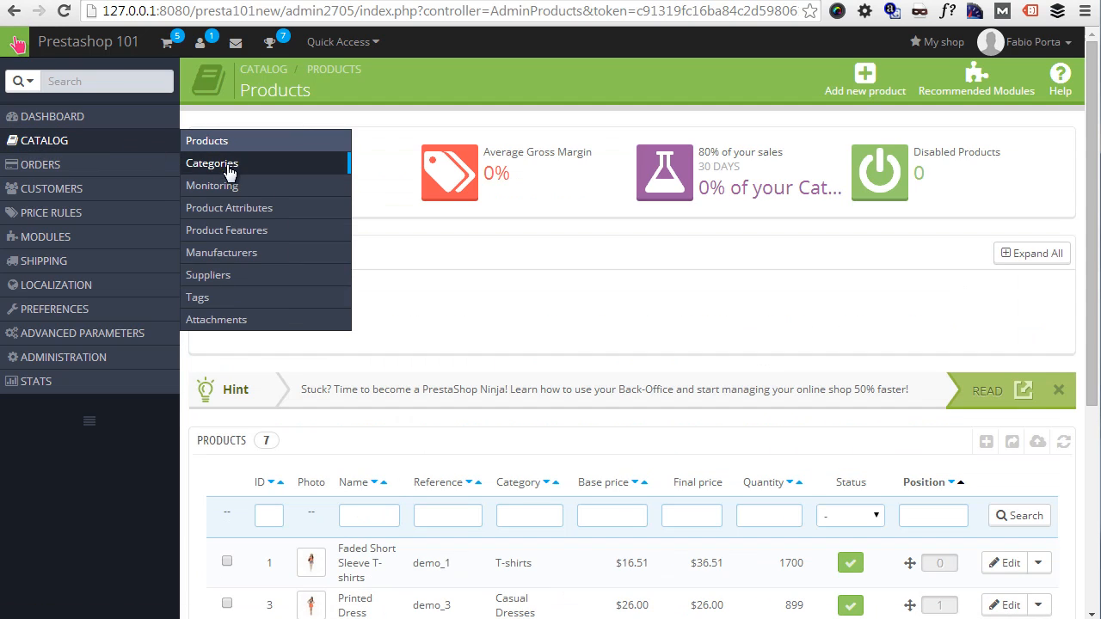
pyautogui.click(247, 210)
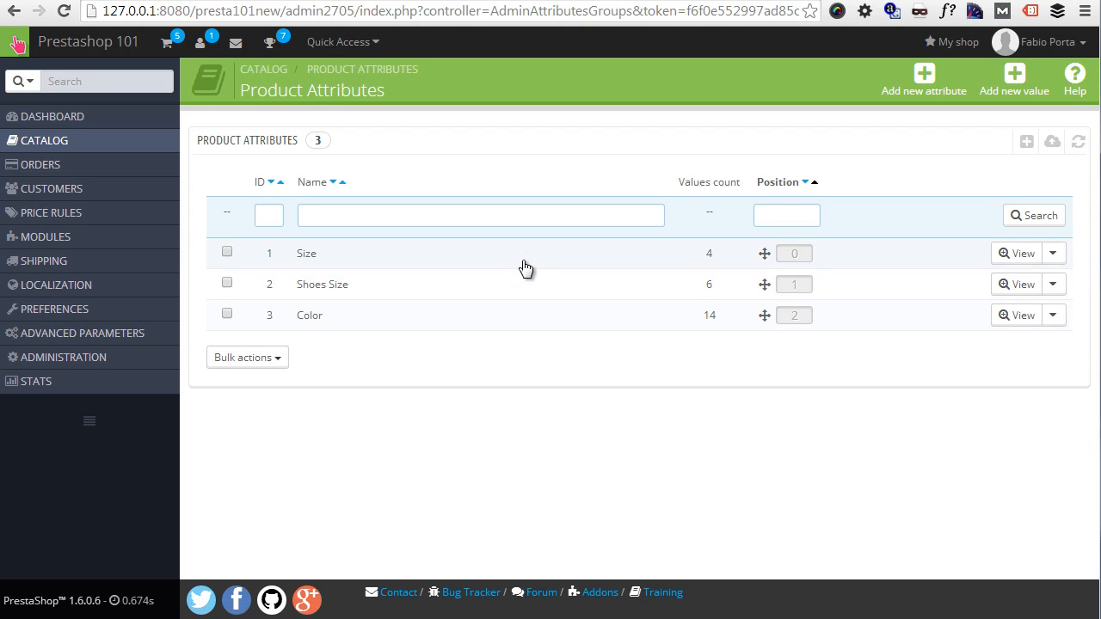
pyautogui.click(525, 268)
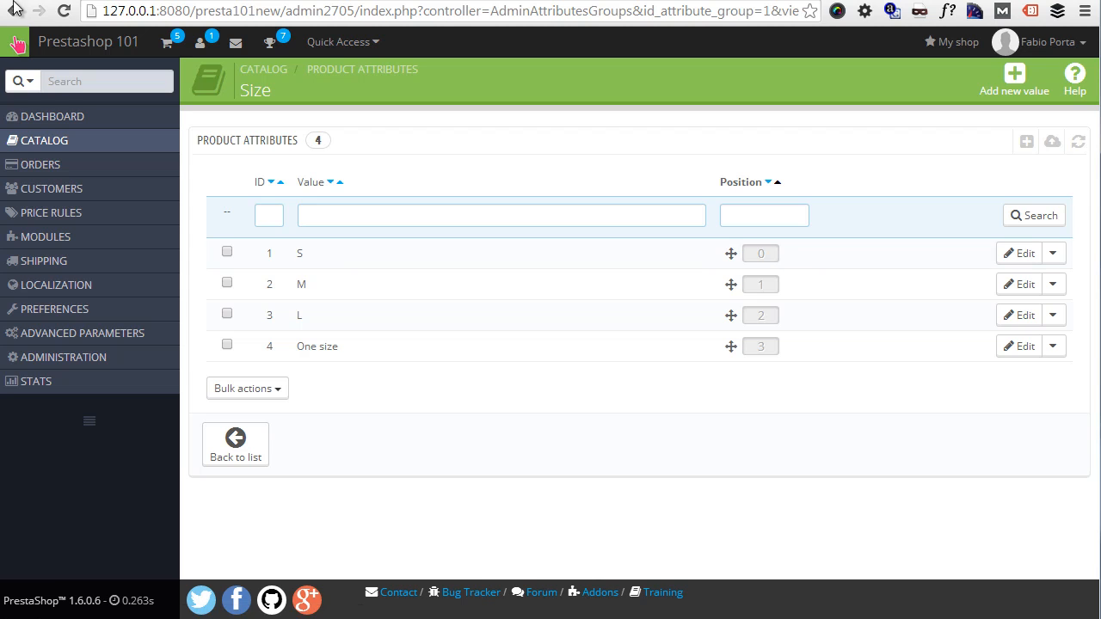
pyautogui.click(14, 11)
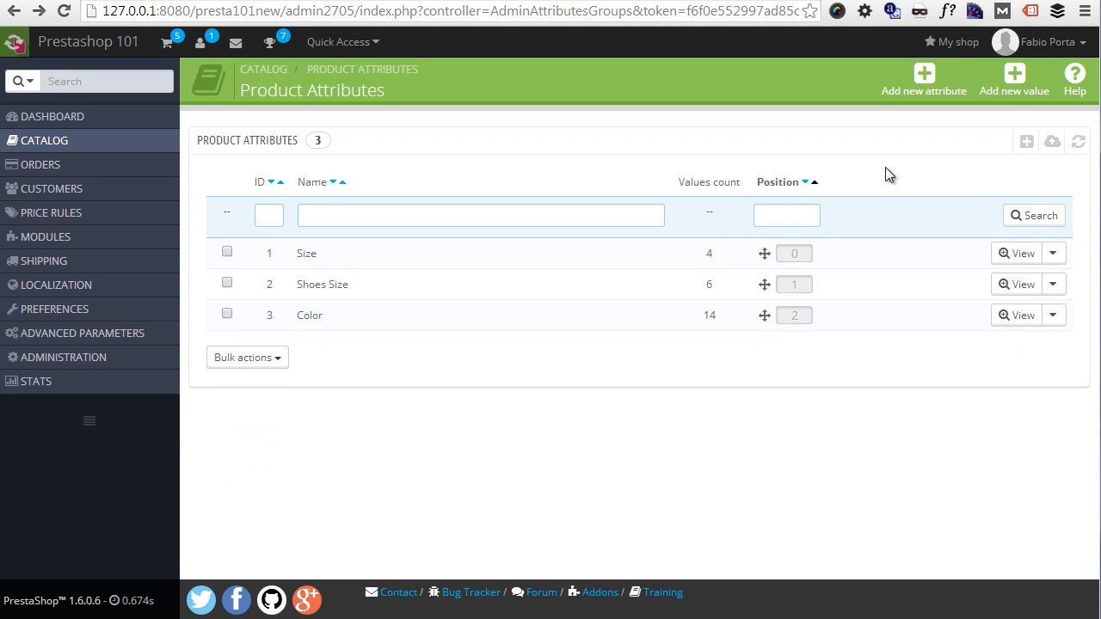
# Step: Start a new product attribute with Texture as both its name and public name
pyautogui.click(926, 80)
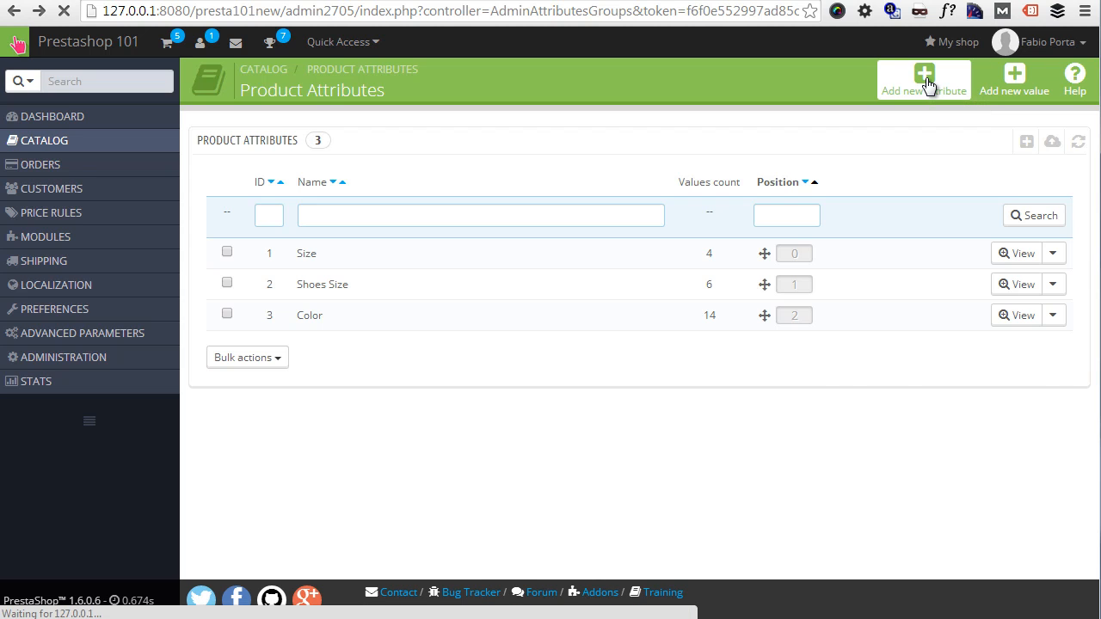
pyautogui.click(492, 181)
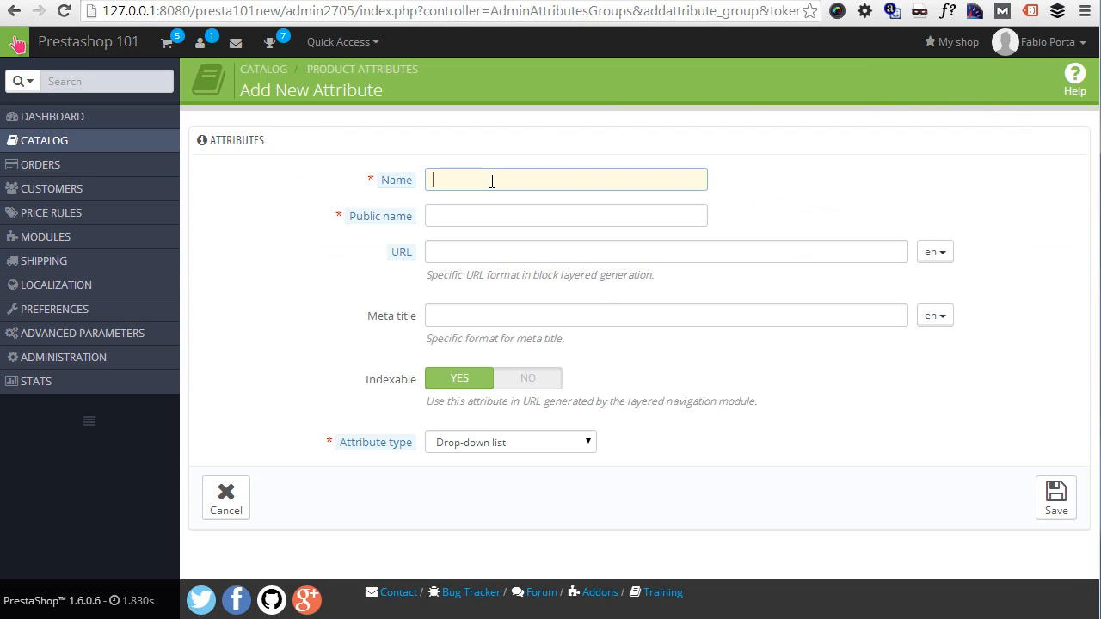
pyautogui.write('Texture')
pyautogui.press('Tab')
pyautogui.write('Text')
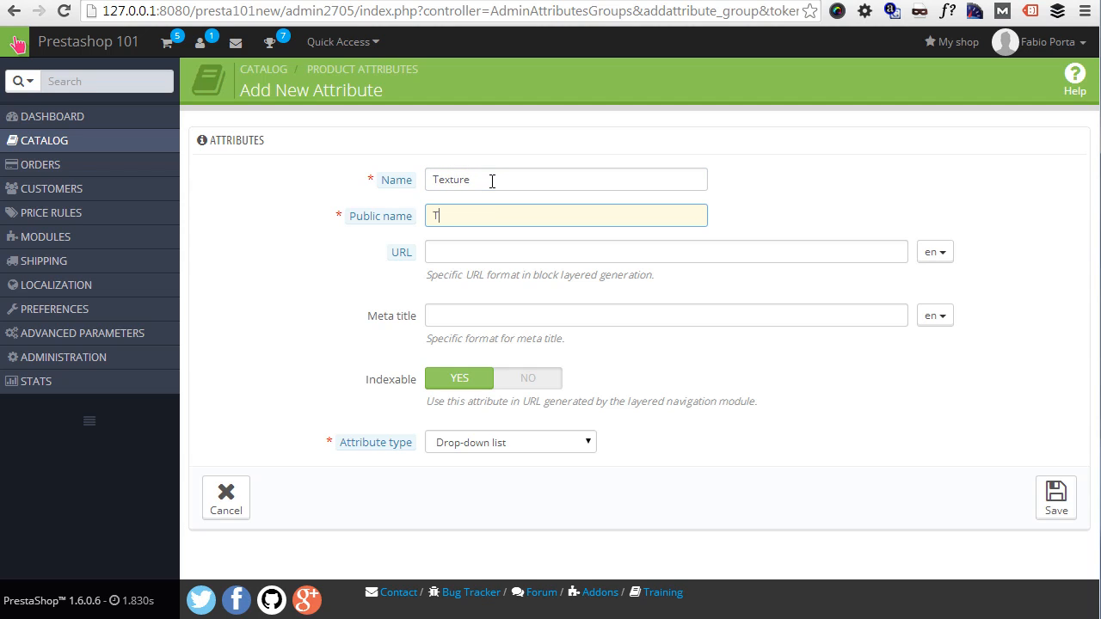
pyautogui.write('ure')
# Step: Set the new attribute's type to Color or texture and save it
pyautogui.click(442, 315)
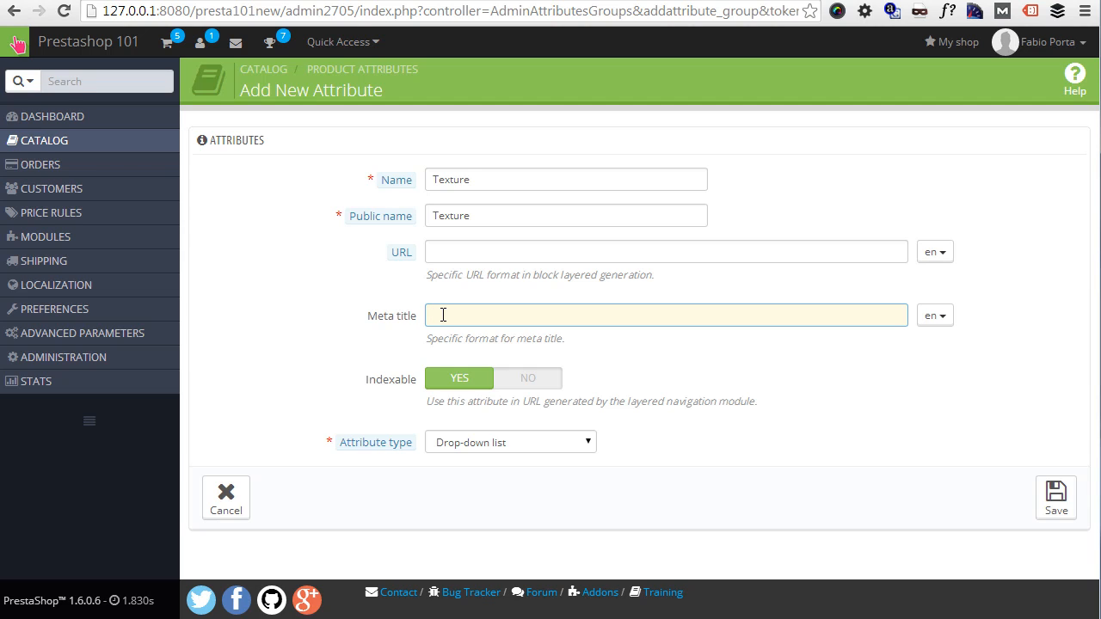
pyautogui.click(567, 446)
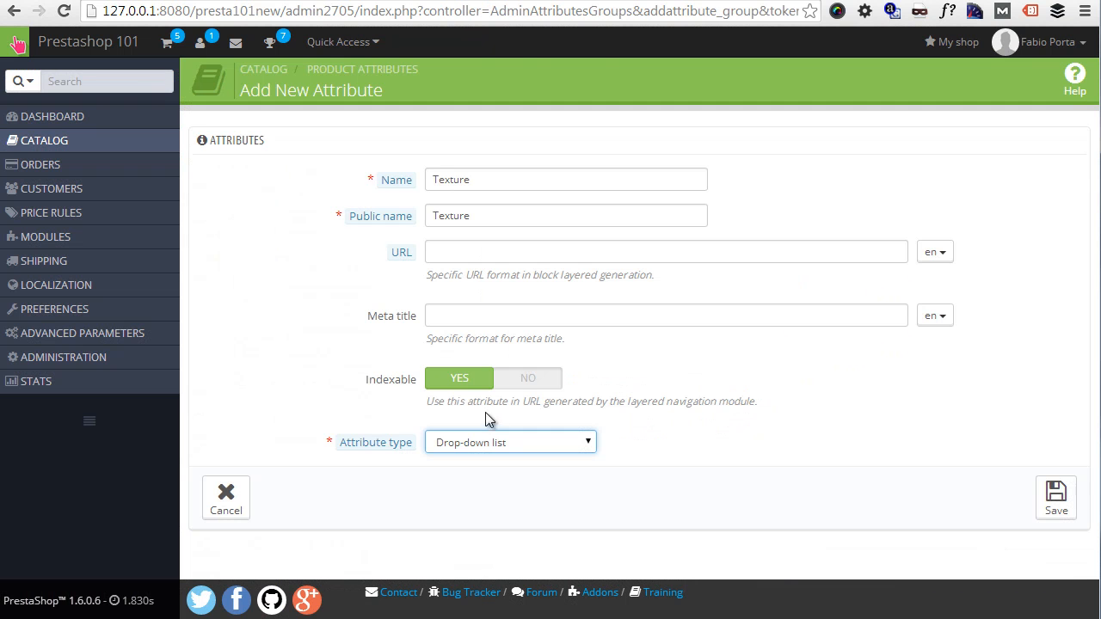
pyautogui.click(490, 441)
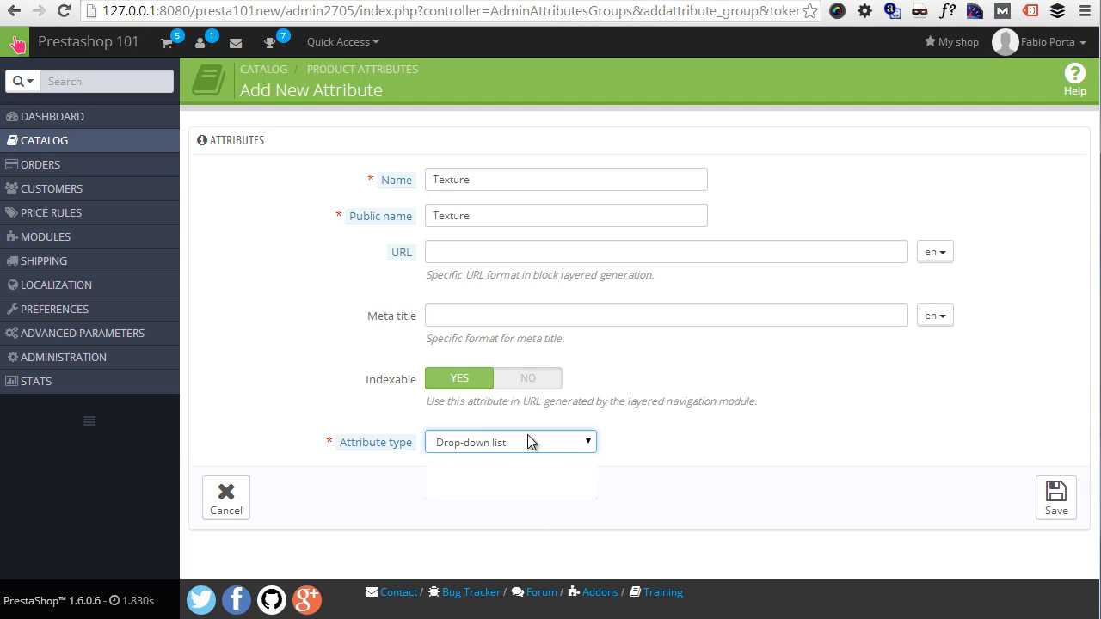
pyautogui.click(506, 488)
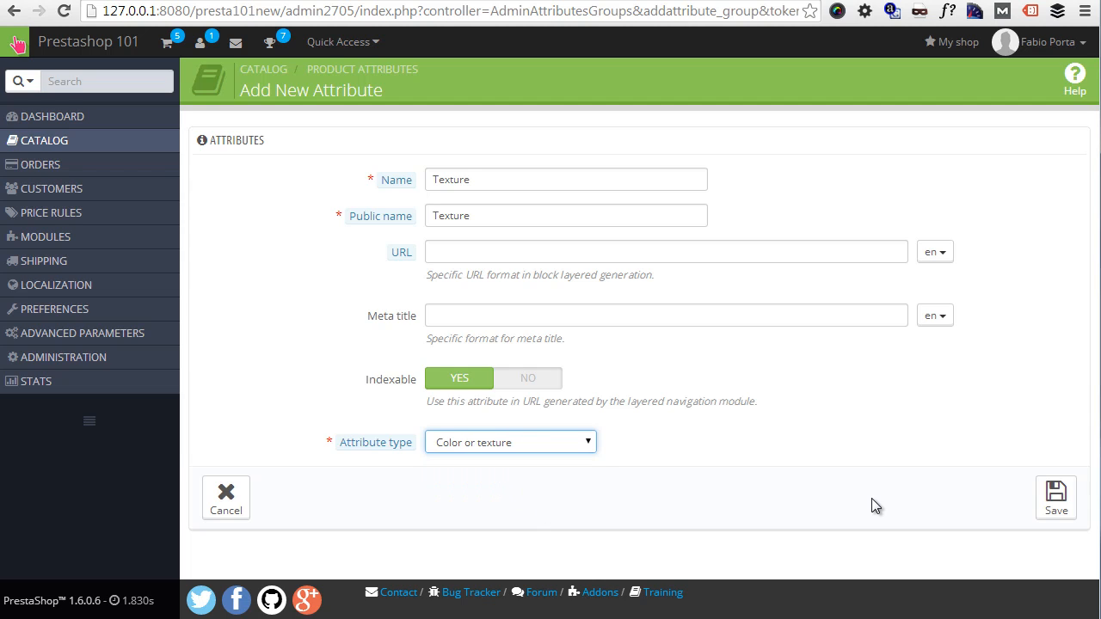
pyautogui.click(1051, 497)
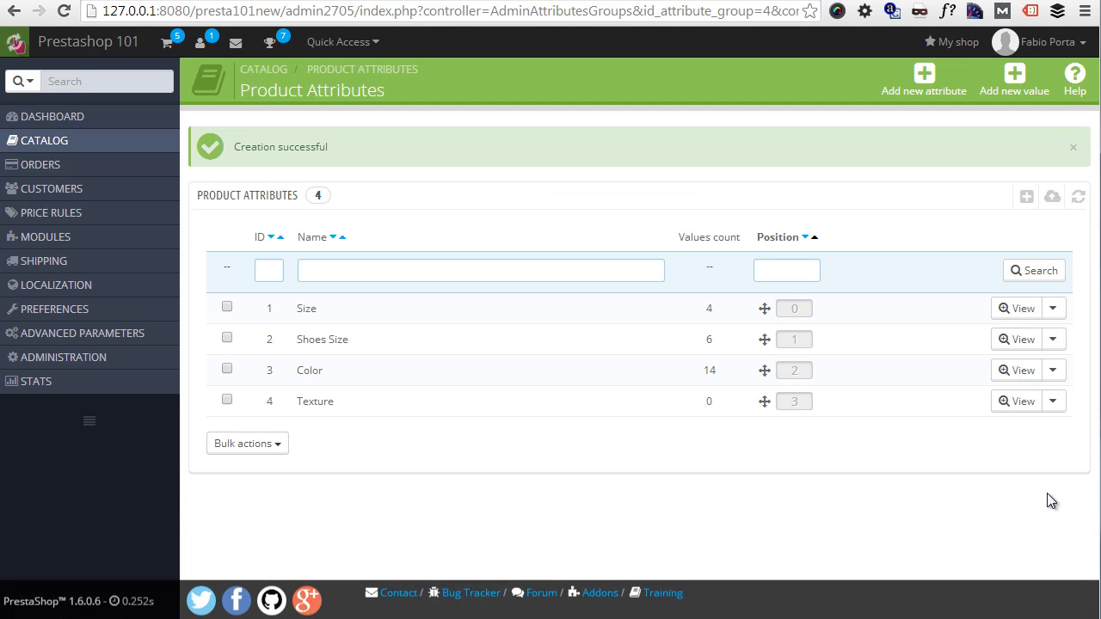
# Step: Add a value named Something to the Texture attribute and choose top-new.jpg as its texture file
pyautogui.click(638, 402)
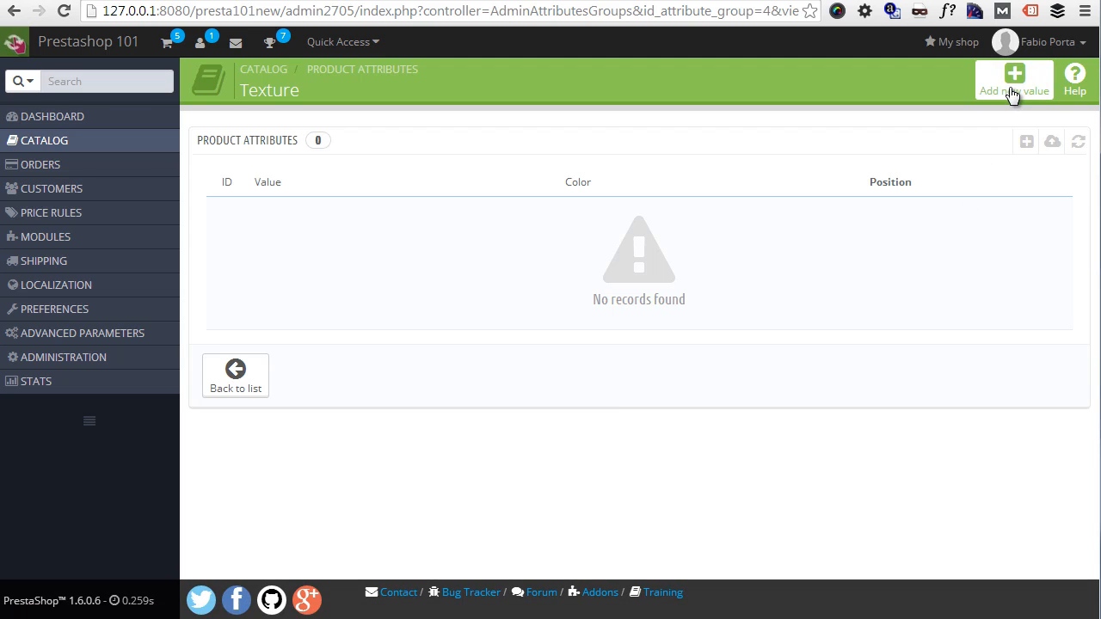
pyautogui.click(1011, 86)
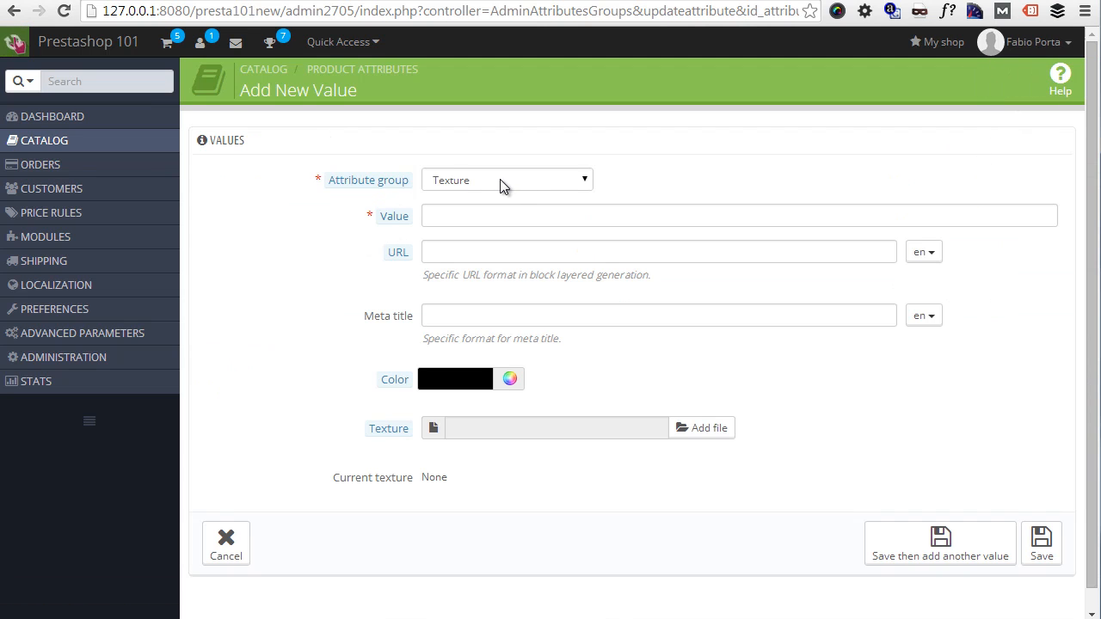
pyautogui.click(489, 214)
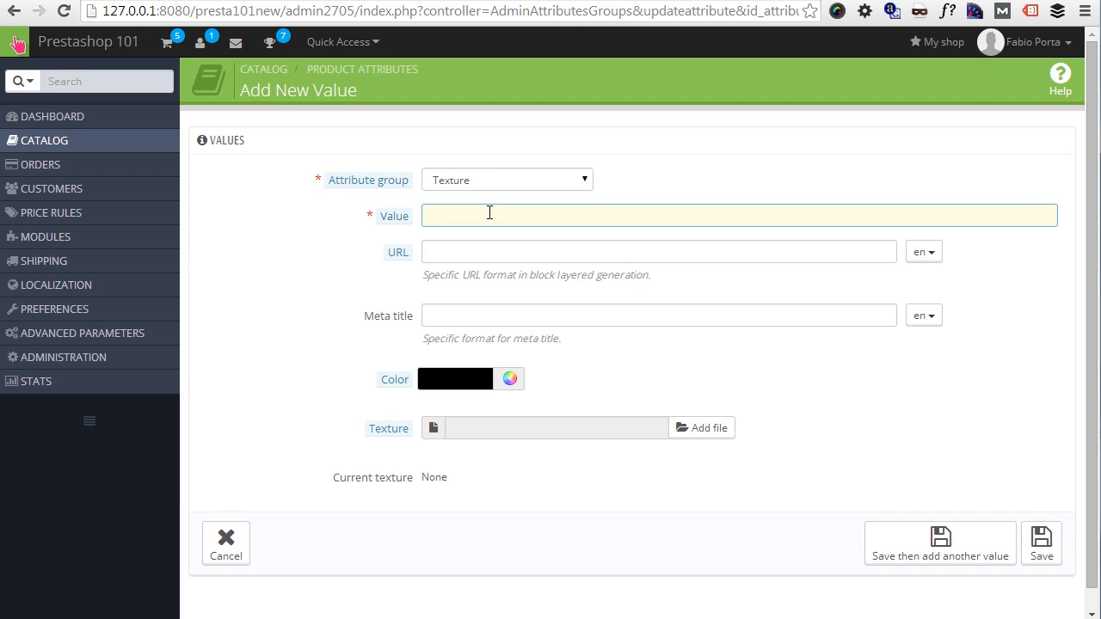
pyautogui.write('Something')
pyautogui.click(688, 440)
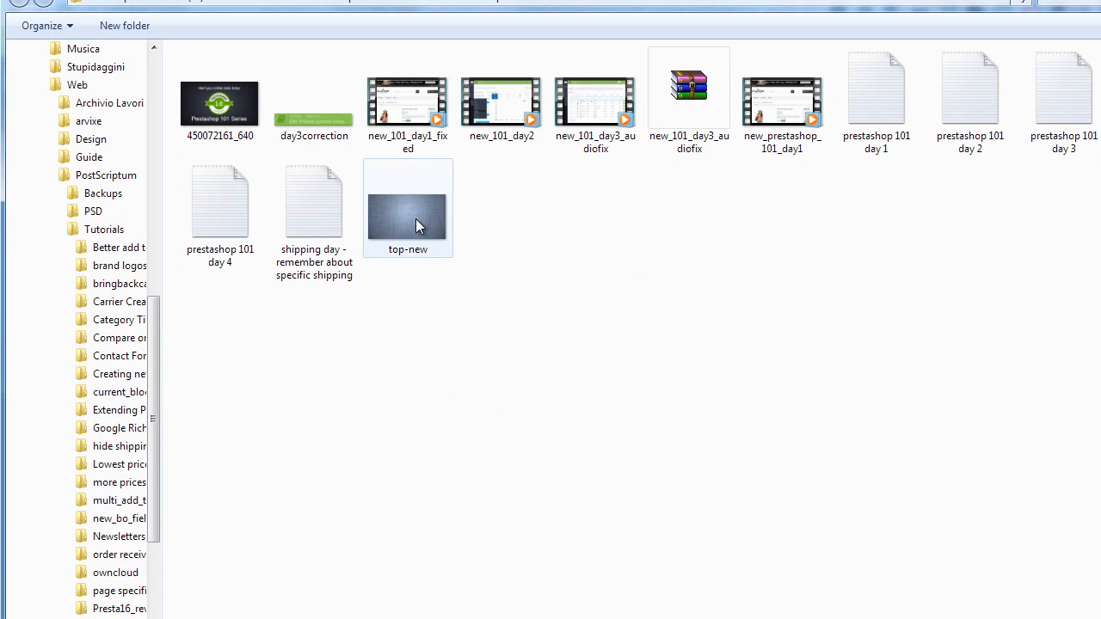
pyautogui.click(416, 219)
pyautogui.press('Return')
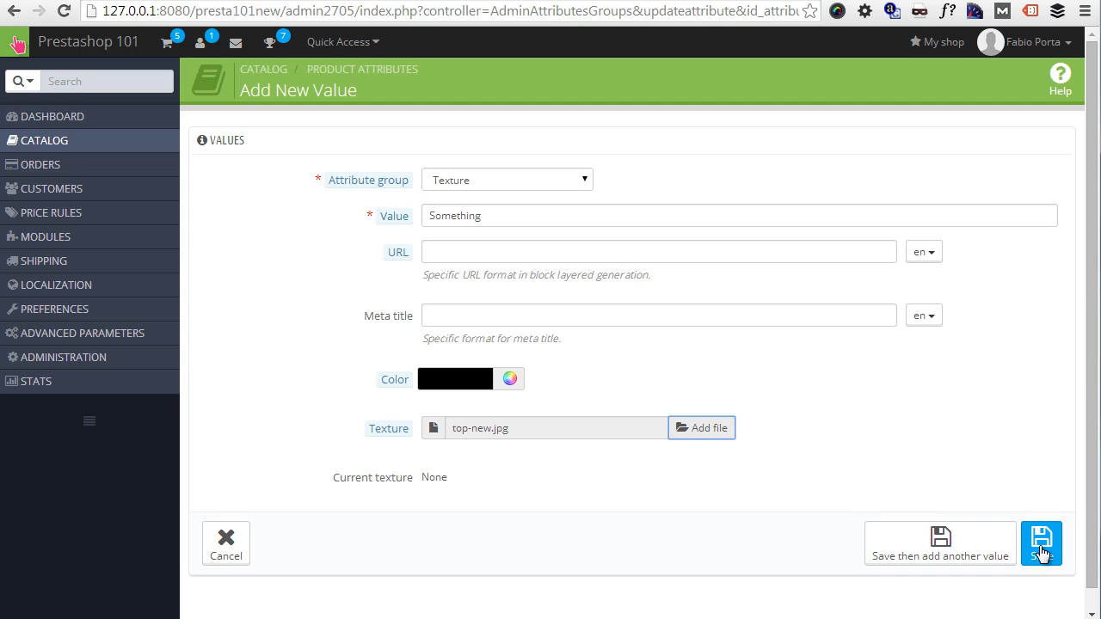
# Step: Set the texture value's color to blue, #4479ff, and save the value
pyautogui.click(516, 380)
pyautogui.moveTo(568, 440); pyautogui.dragTo(598, 437)
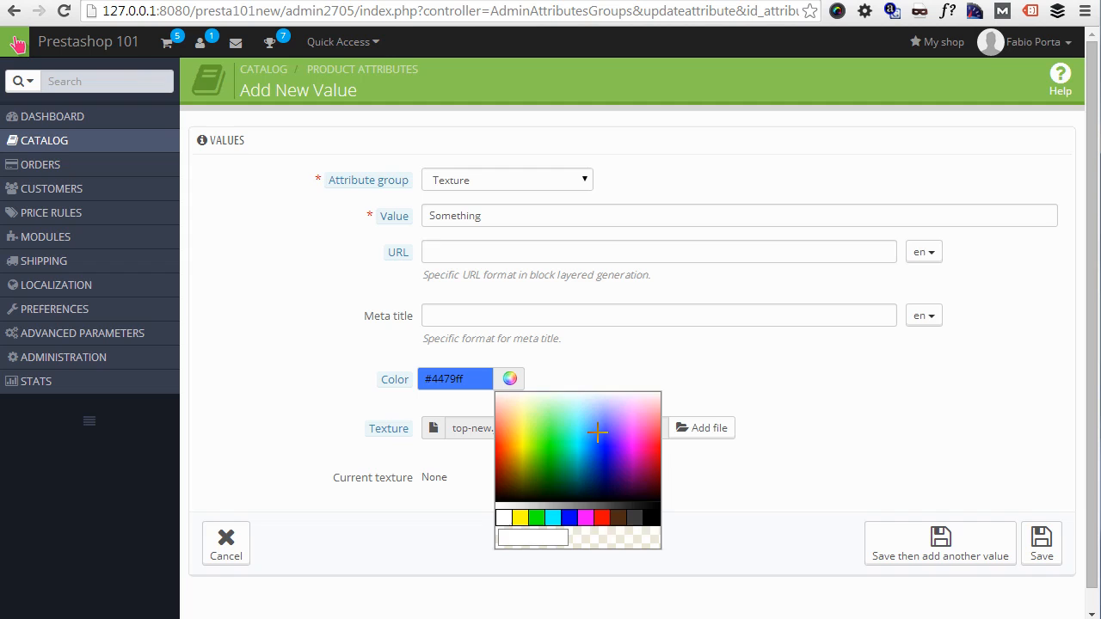
pyautogui.click(1043, 554)
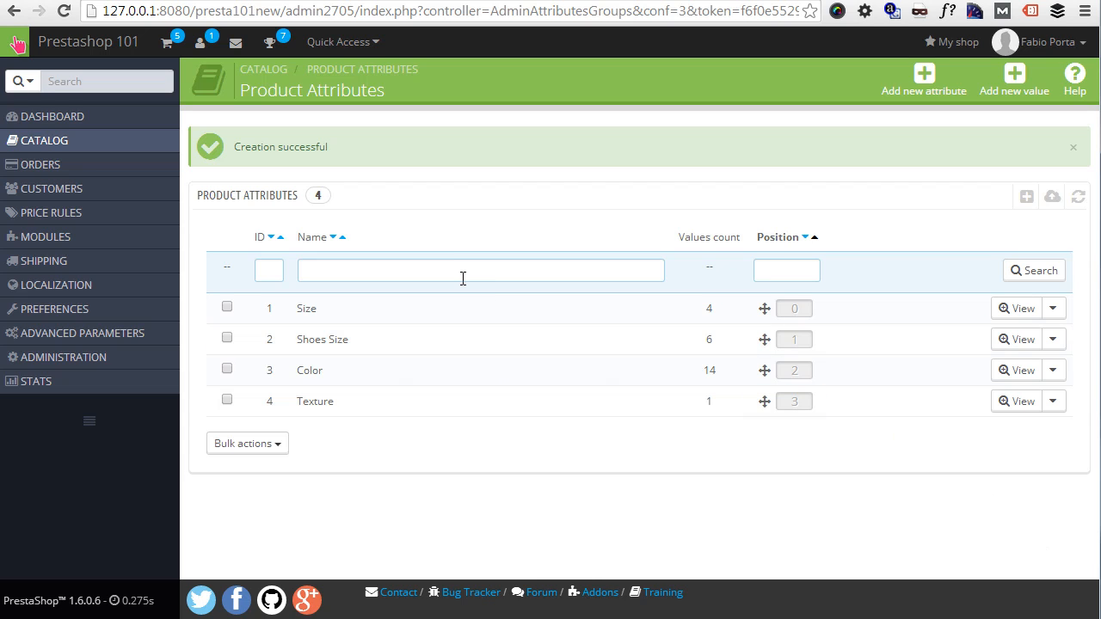
# Step: Open the combinations of the Faded Short Sleeve T-shirts product and start a new combination
pyautogui.moveTo(156, 147)
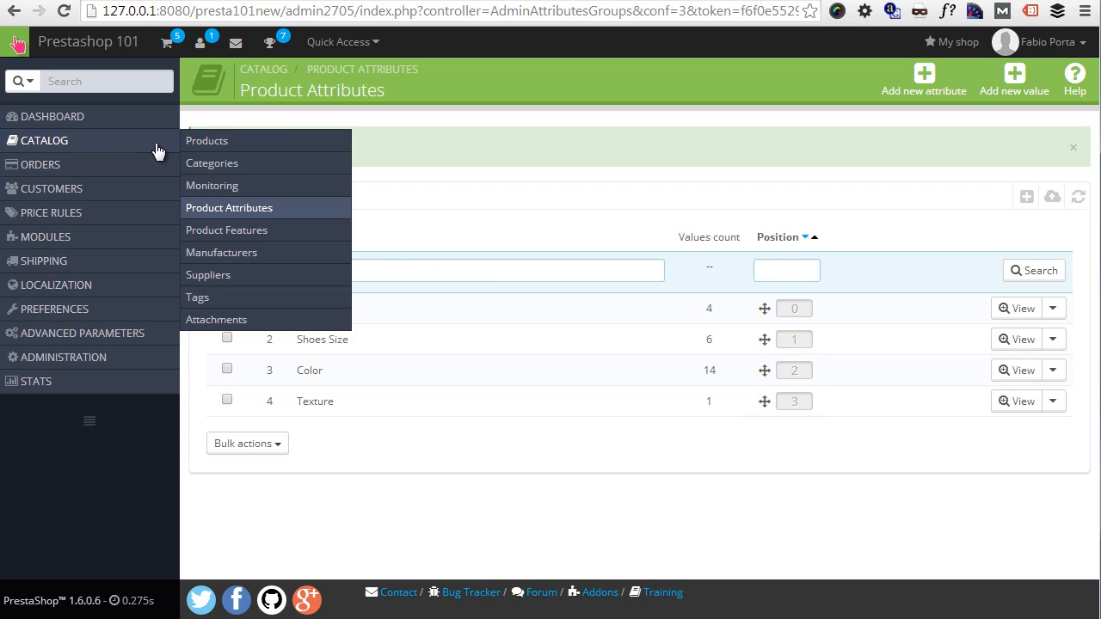
pyautogui.click(208, 144)
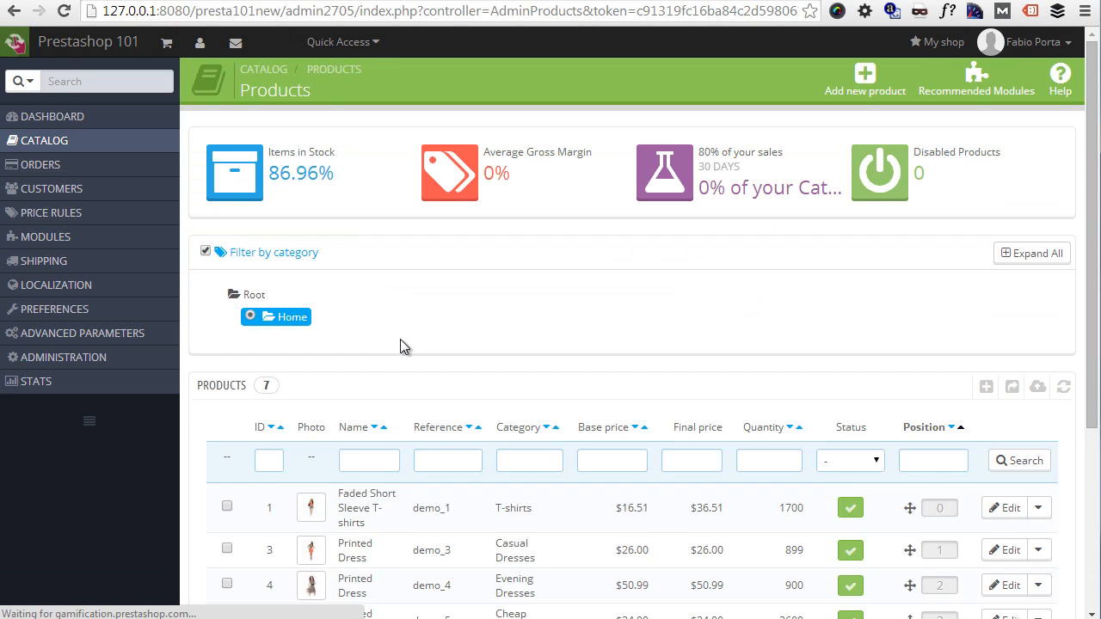
pyautogui.scroll(-2, 398, 422)
pyautogui.click(398, 422)
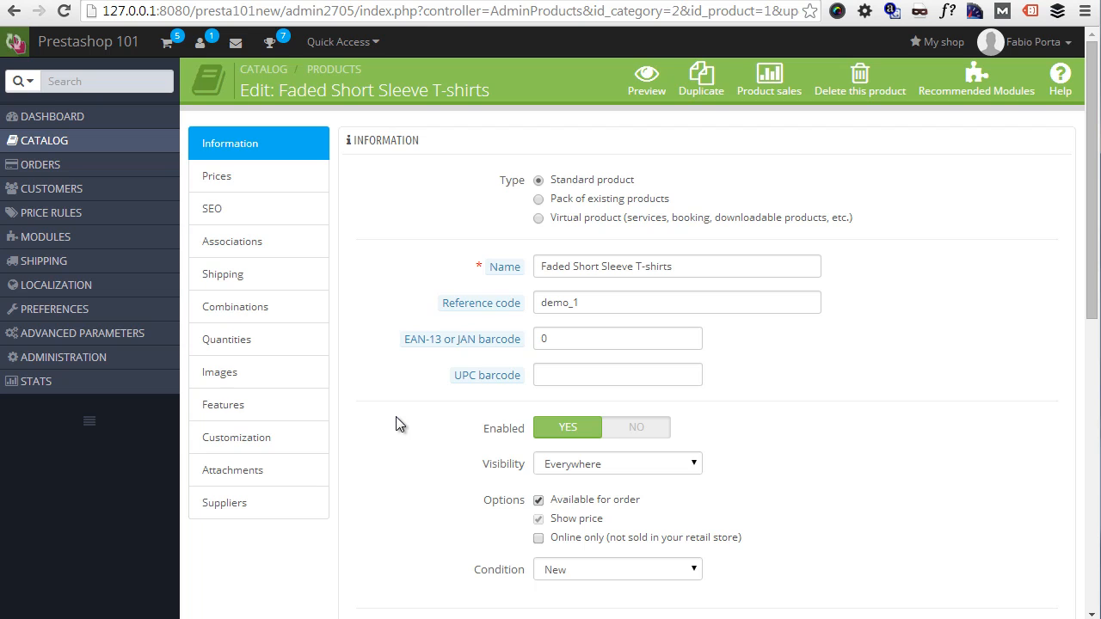
pyautogui.click(288, 308)
pyautogui.scroll(-4, 738, 261)
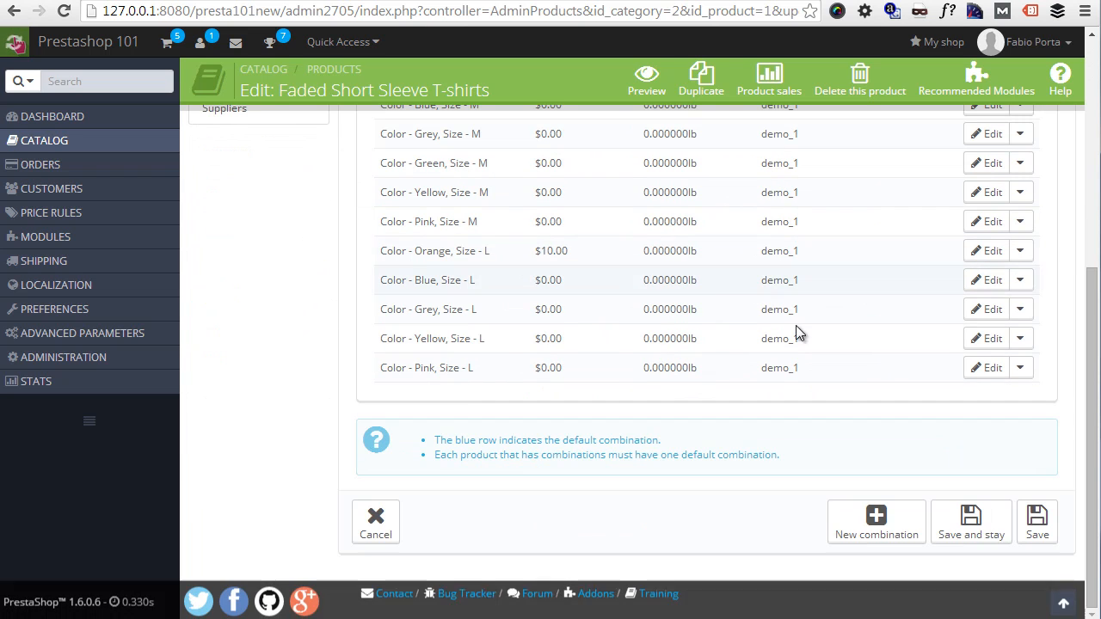
pyautogui.click(877, 523)
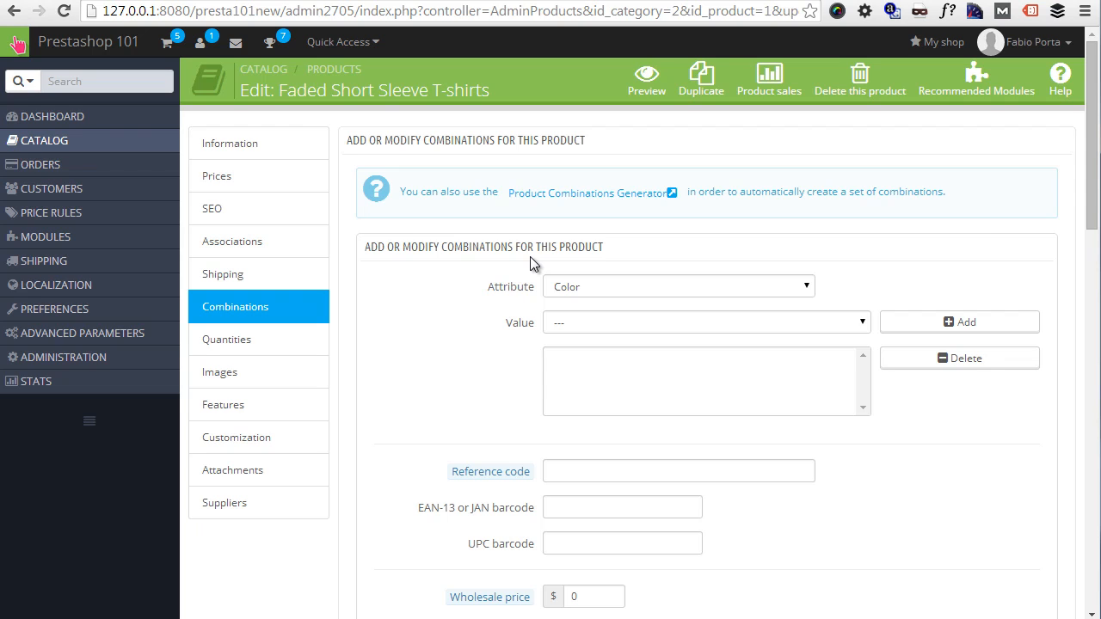
# Step: Add the Color attribute with the value Grey to the new combination
pyautogui.click(668, 289)
pyautogui.press('Escape')
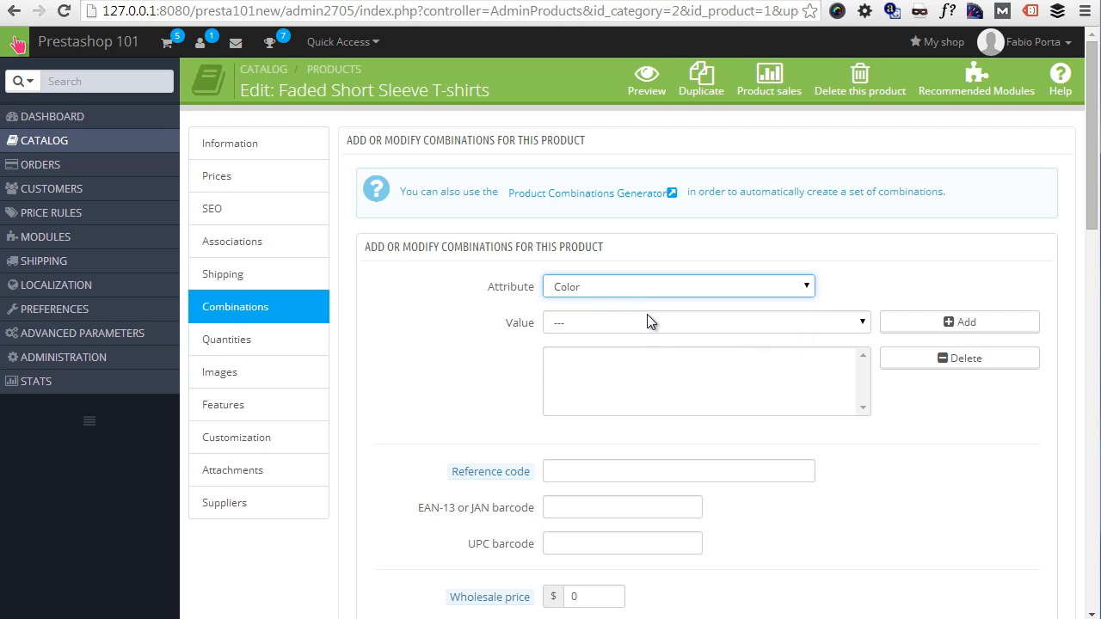
pyautogui.click(647, 321)
pyautogui.click(629, 356)
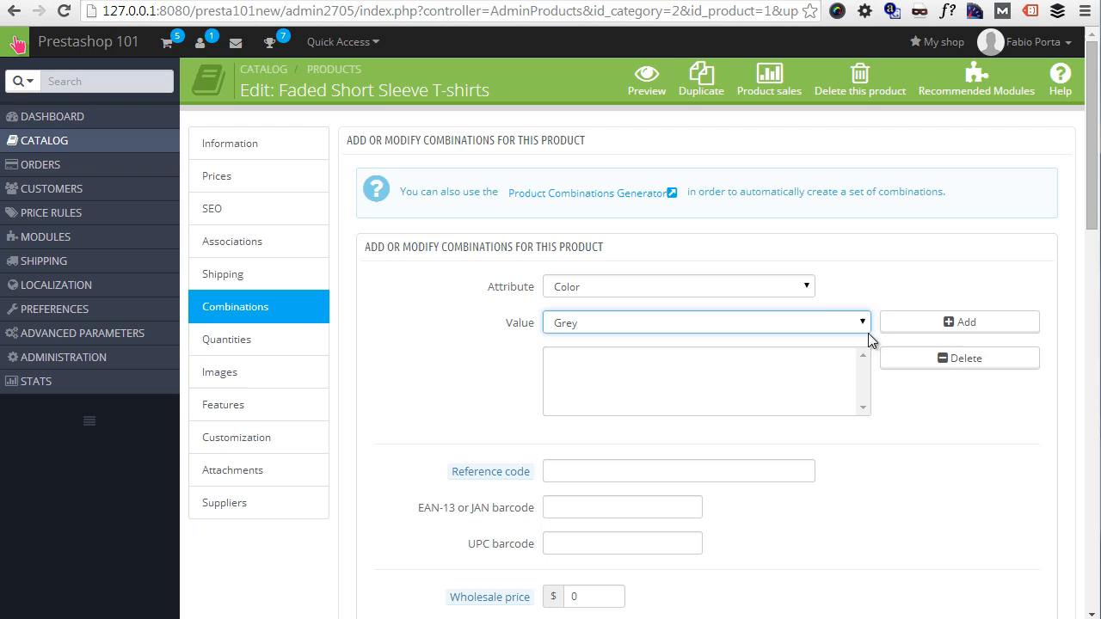
pyautogui.click(949, 333)
# Step: Add the Size attribute with the value S to the new combination
pyautogui.click(786, 289)
pyautogui.click(715, 332)
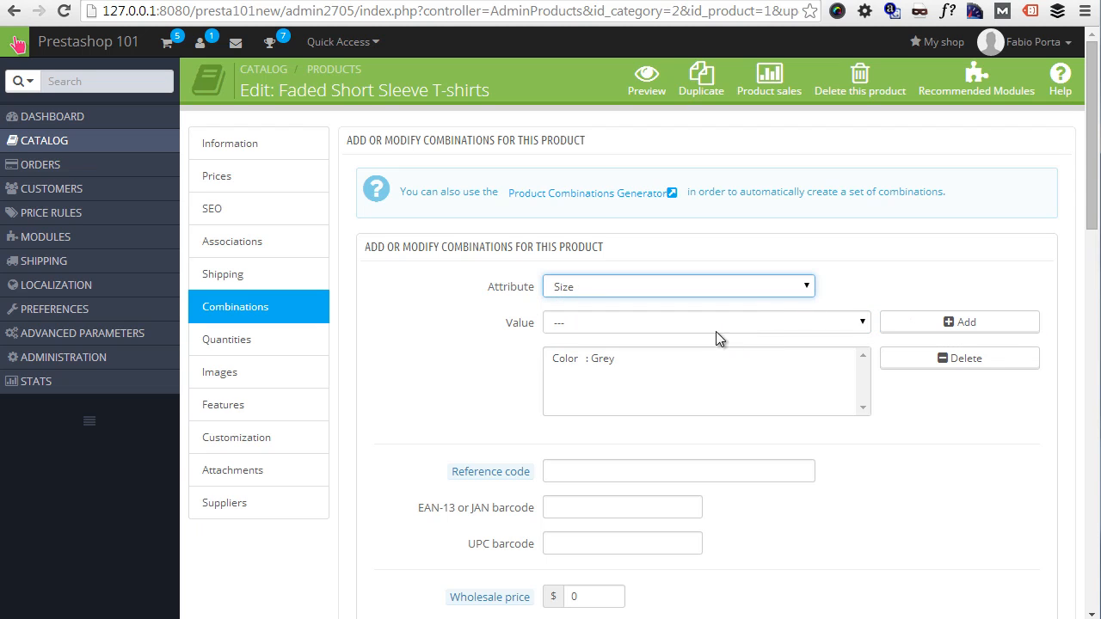
pyautogui.click(716, 331)
pyautogui.click(675, 350)
pyautogui.click(955, 322)
# Step: Add the Texture attribute with the value Something to the new combination
pyautogui.click(775, 287)
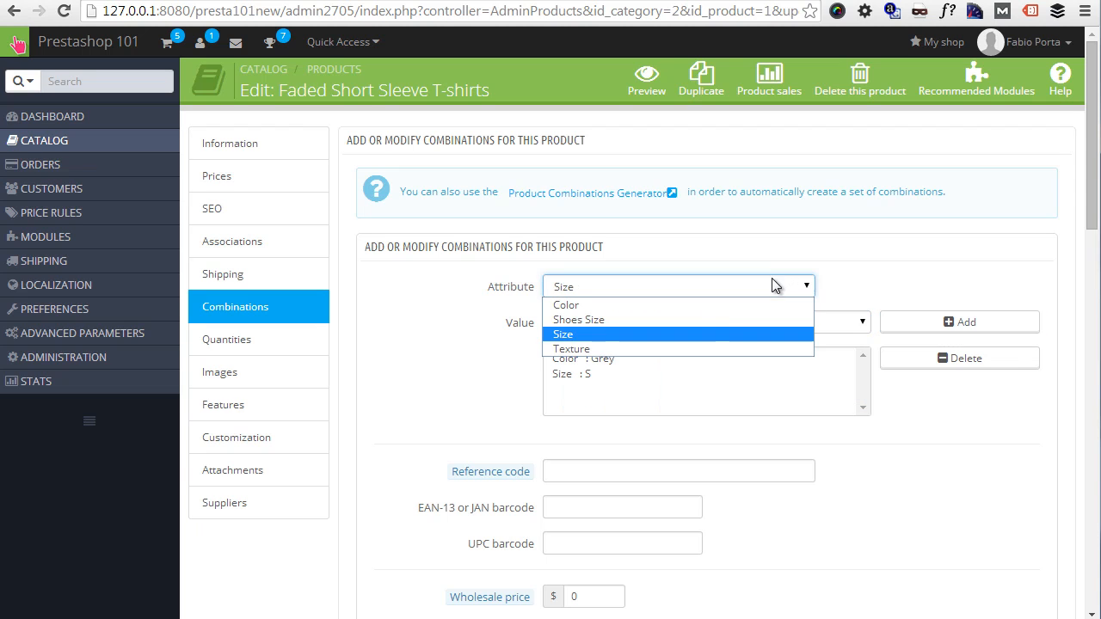
pyautogui.click(684, 346)
pyautogui.click(680, 327)
pyautogui.click(664, 341)
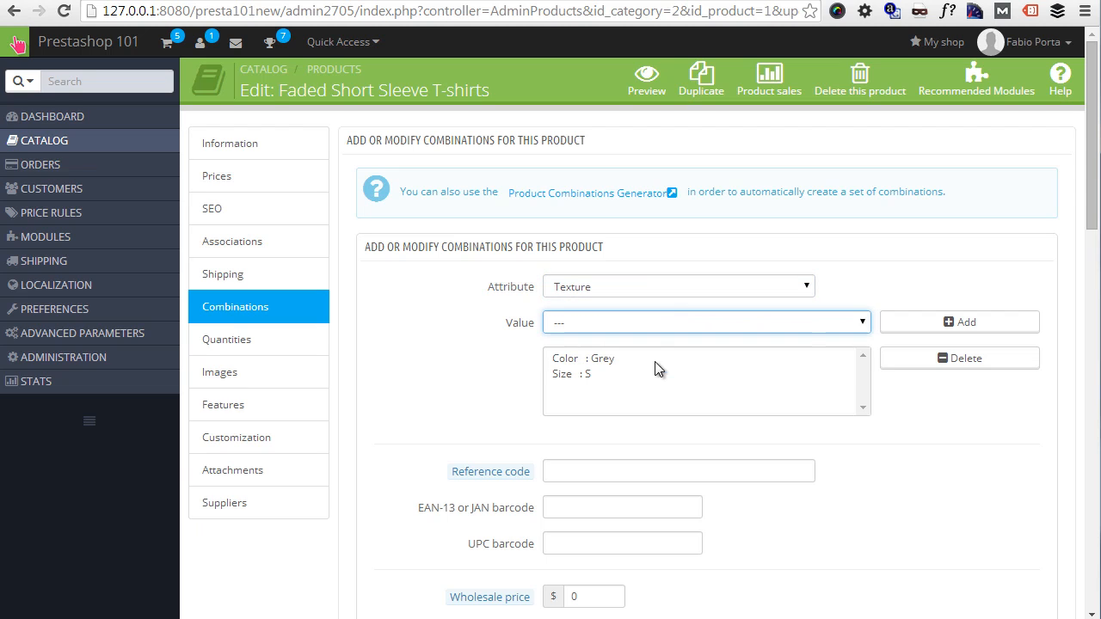
pyautogui.press('Down')
pyautogui.click(917, 322)
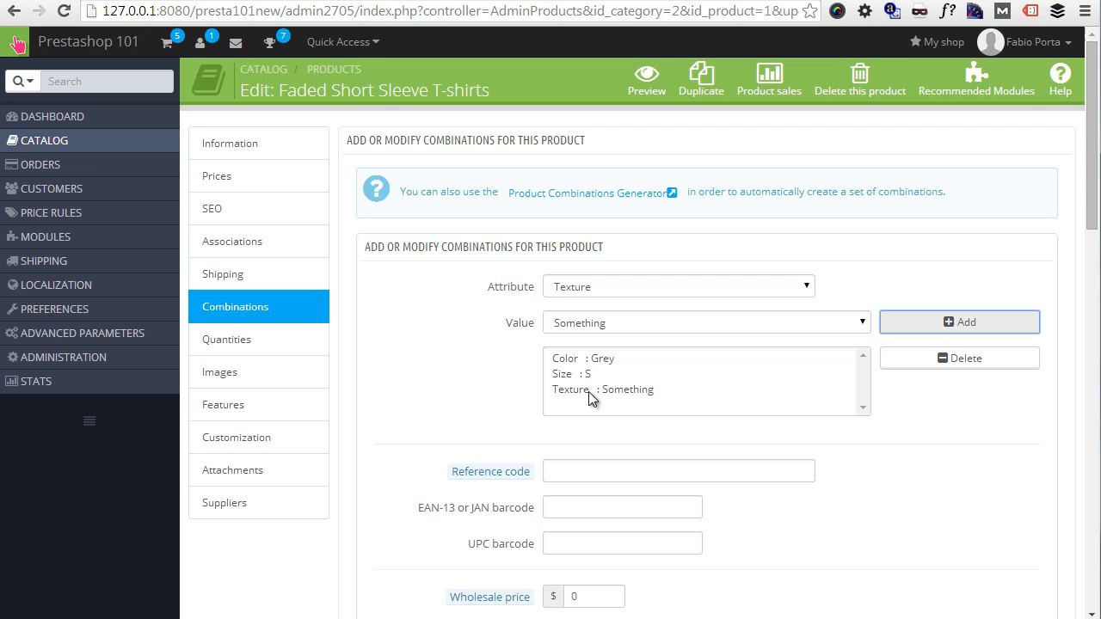
pyautogui.click(616, 325)
pyautogui.click(607, 288)
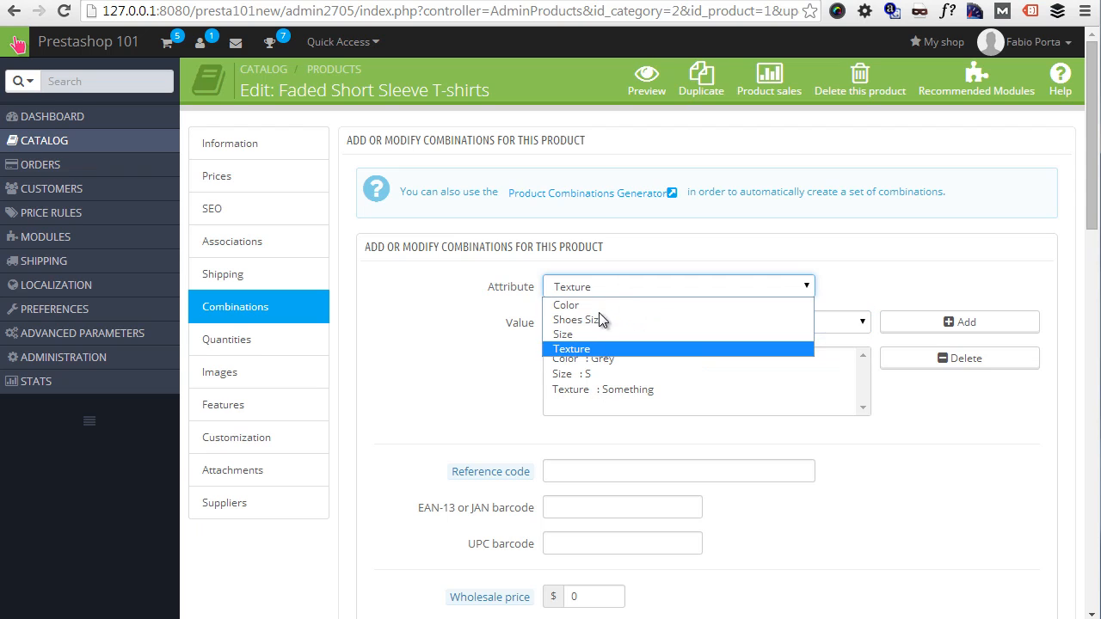
pyautogui.click(455, 319)
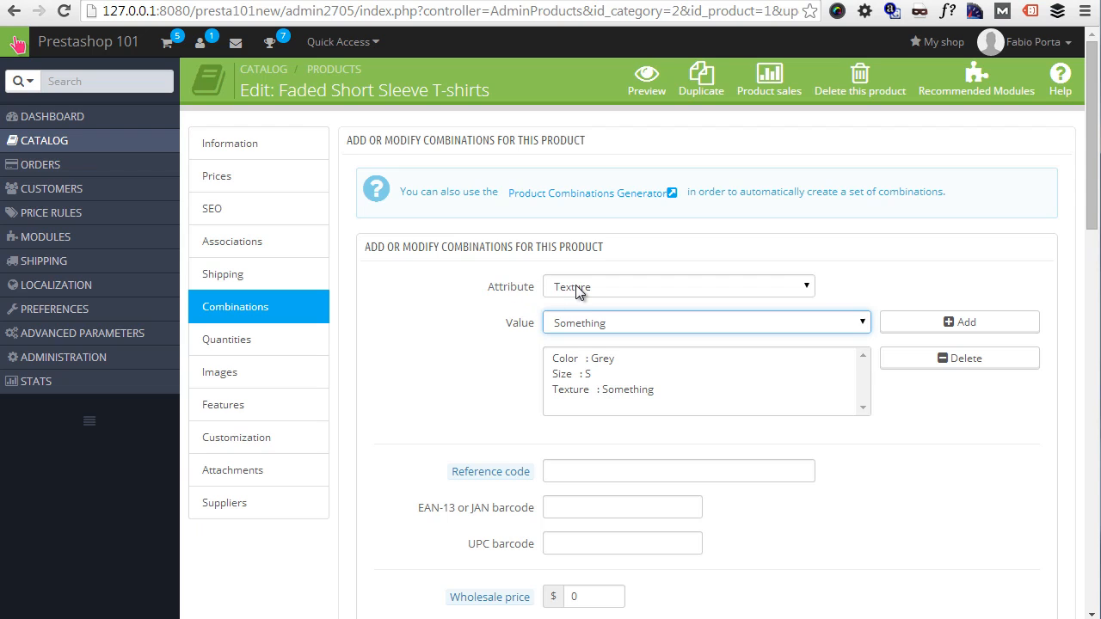
# Step: Enter "sonething" as the reference code of the new combination
pyautogui.scroll(-1, 615, 392)
pyautogui.click(609, 367)
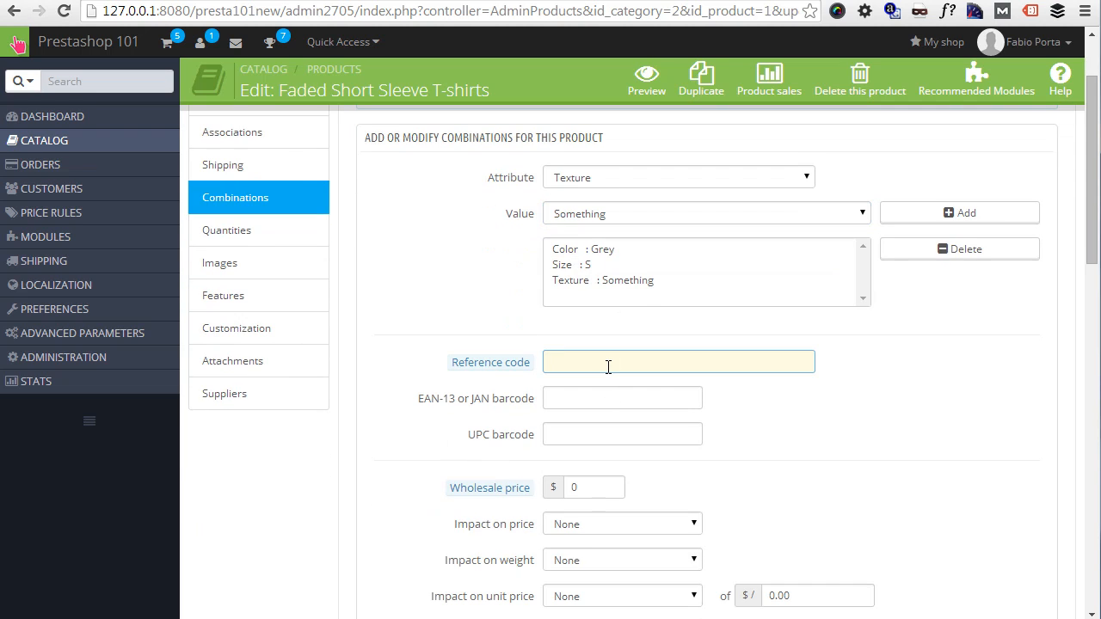
pyautogui.write('sonething')
# Step: Set the combination's impact on price to an increase of $10
pyautogui.scroll(-1, 593, 379)
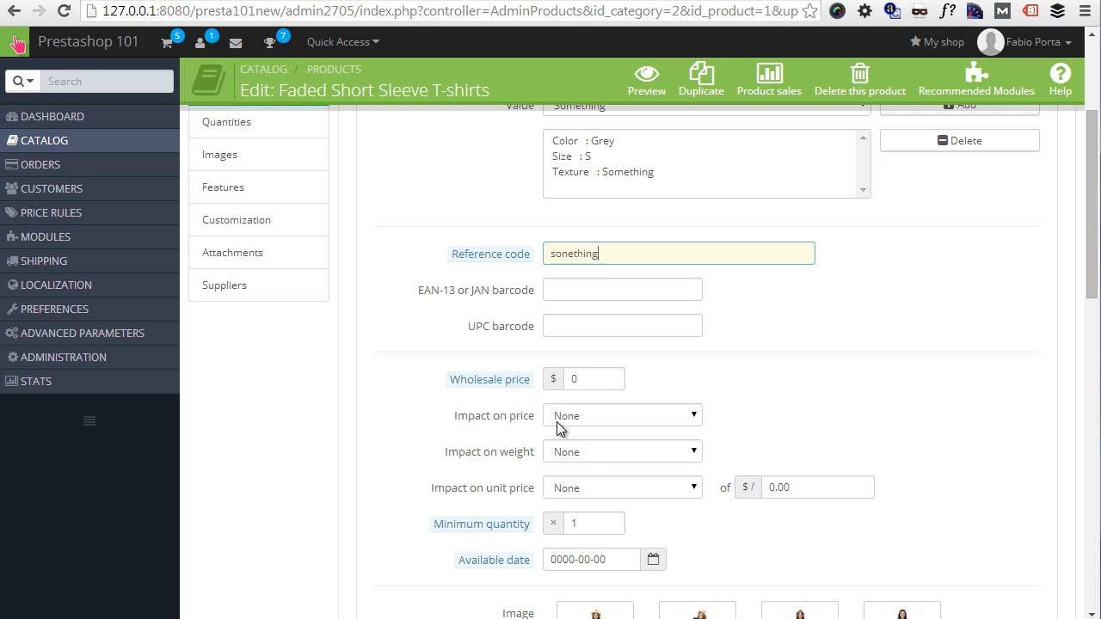
pyautogui.click(599, 419)
pyautogui.click(591, 444)
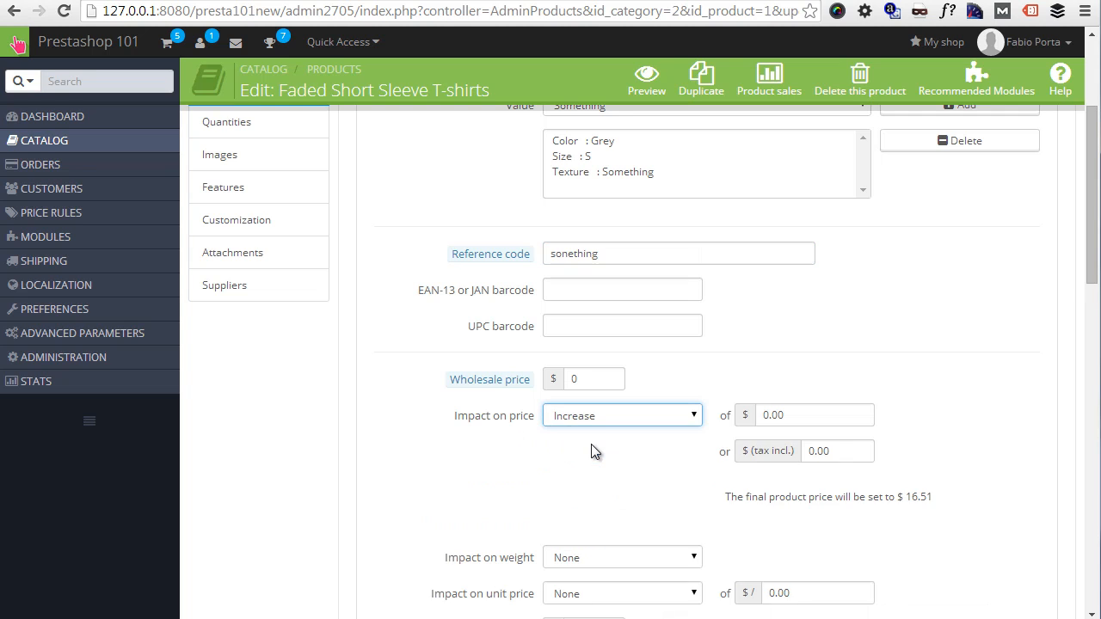
pyautogui.click(795, 415)
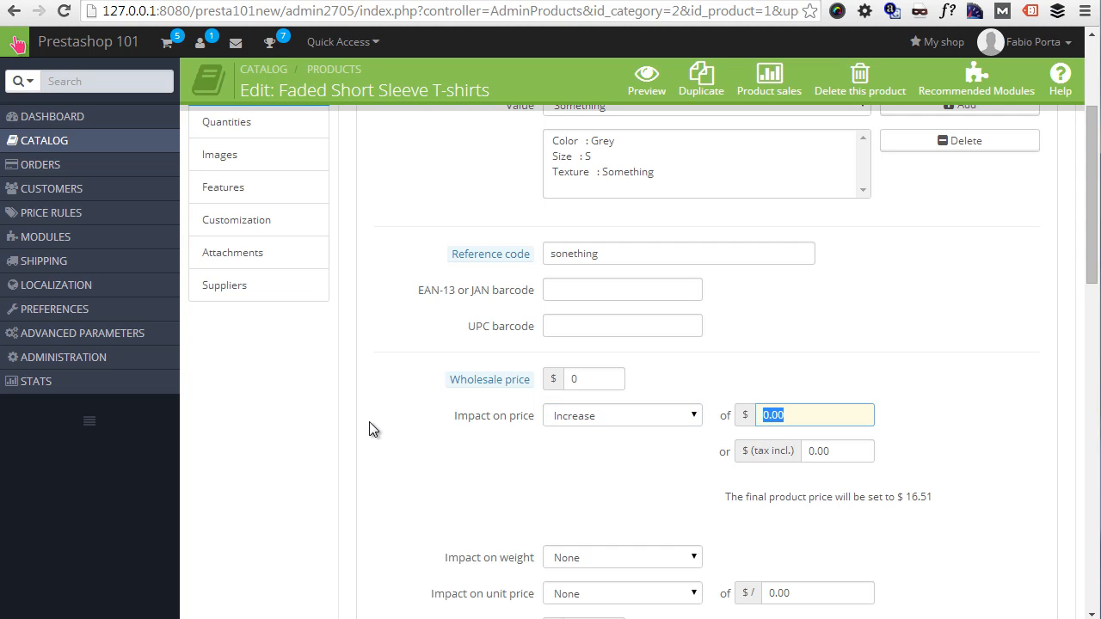
pyautogui.write('10')
pyautogui.click(884, 340)
pyautogui.scroll(-1, 884, 340)
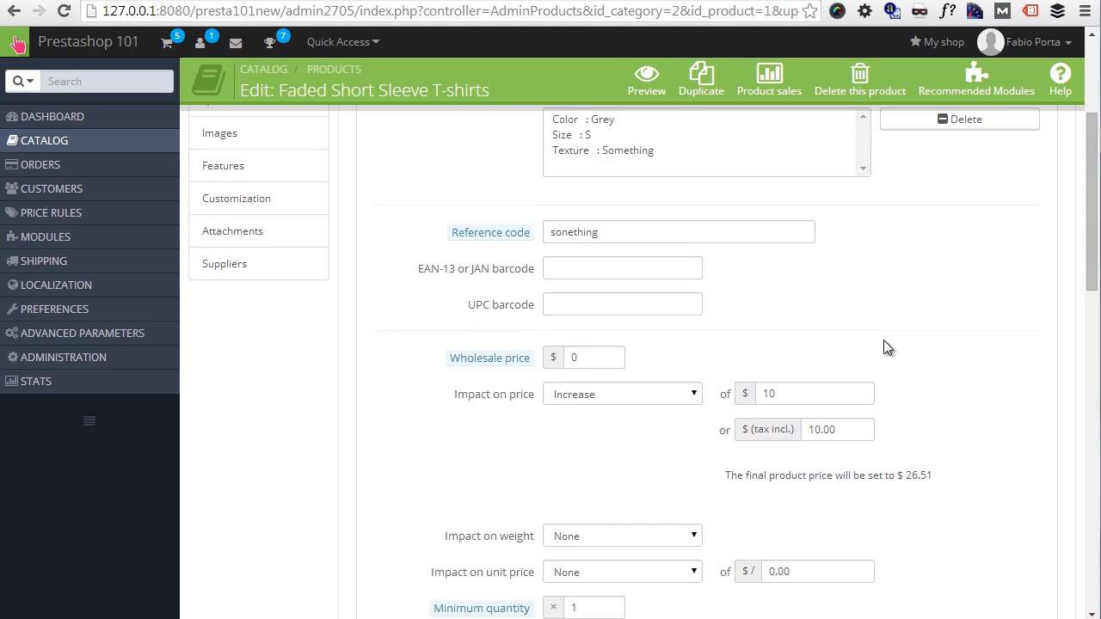
# Step: Review the combination's remaining settings and mark it as the product's default combination
pyautogui.scroll(4, 885, 356)
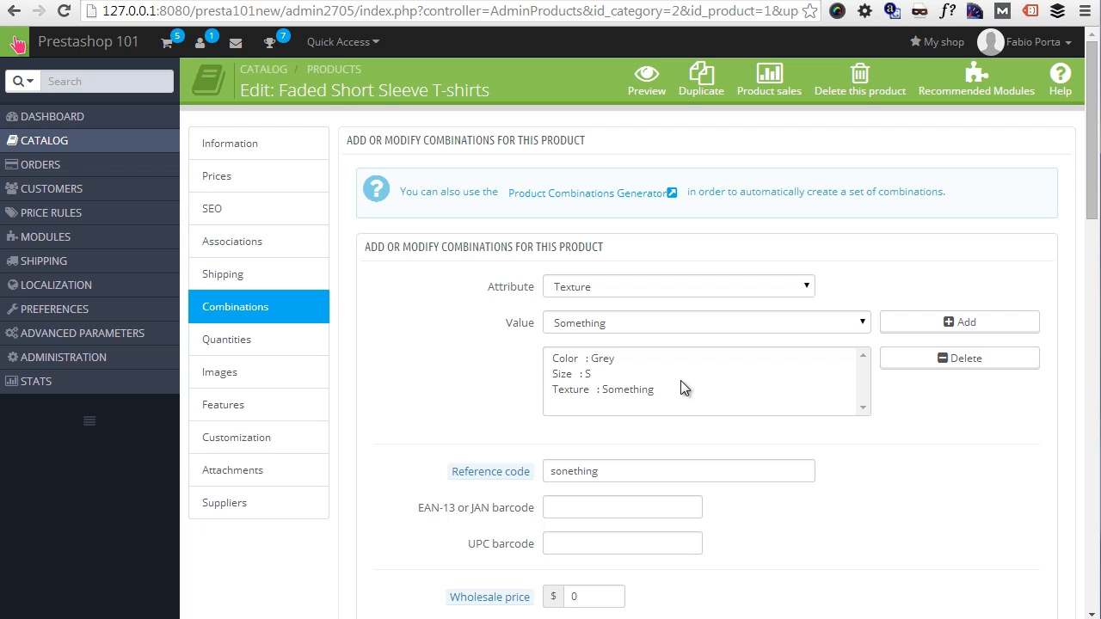
pyautogui.scroll(-5, 680, 382)
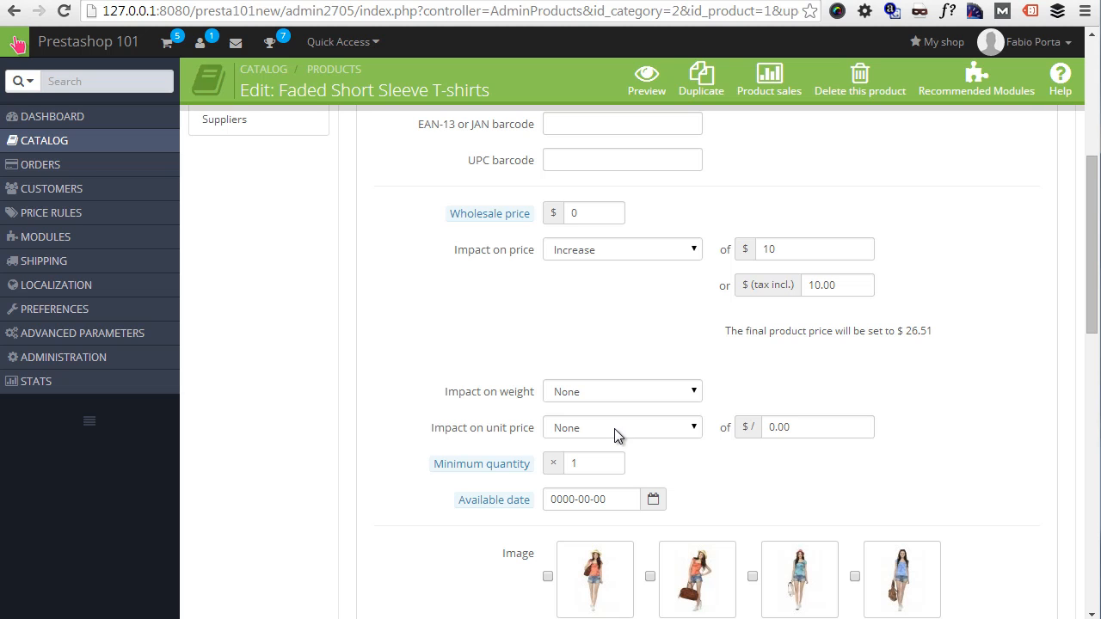
pyautogui.scroll(-2, 614, 428)
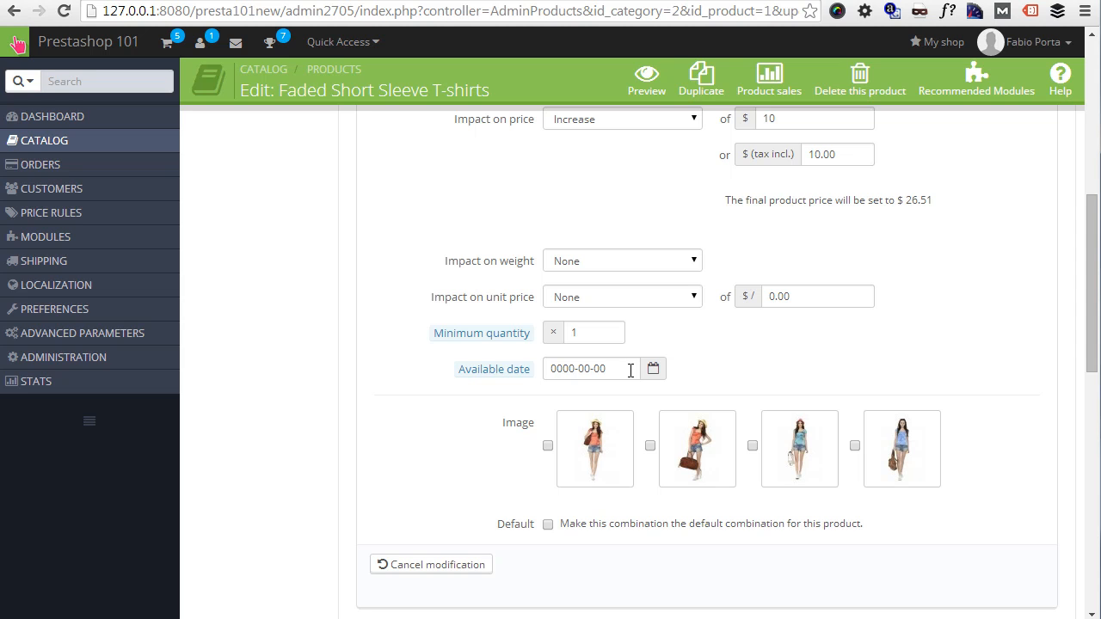
pyautogui.scroll(-3, 631, 370)
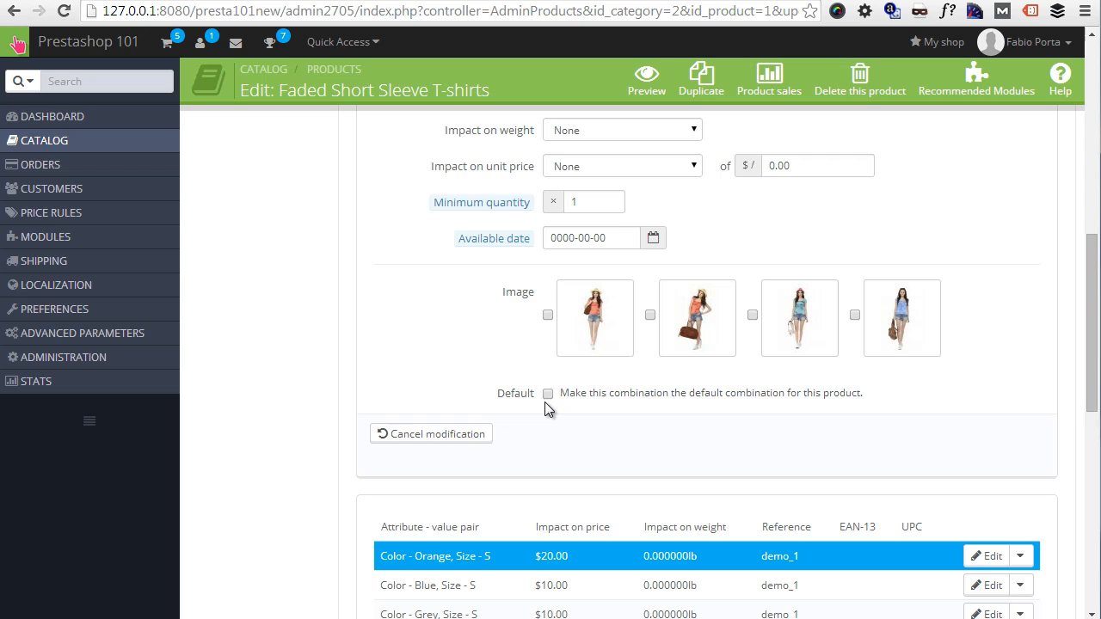
pyautogui.scroll(-1, 545, 401)
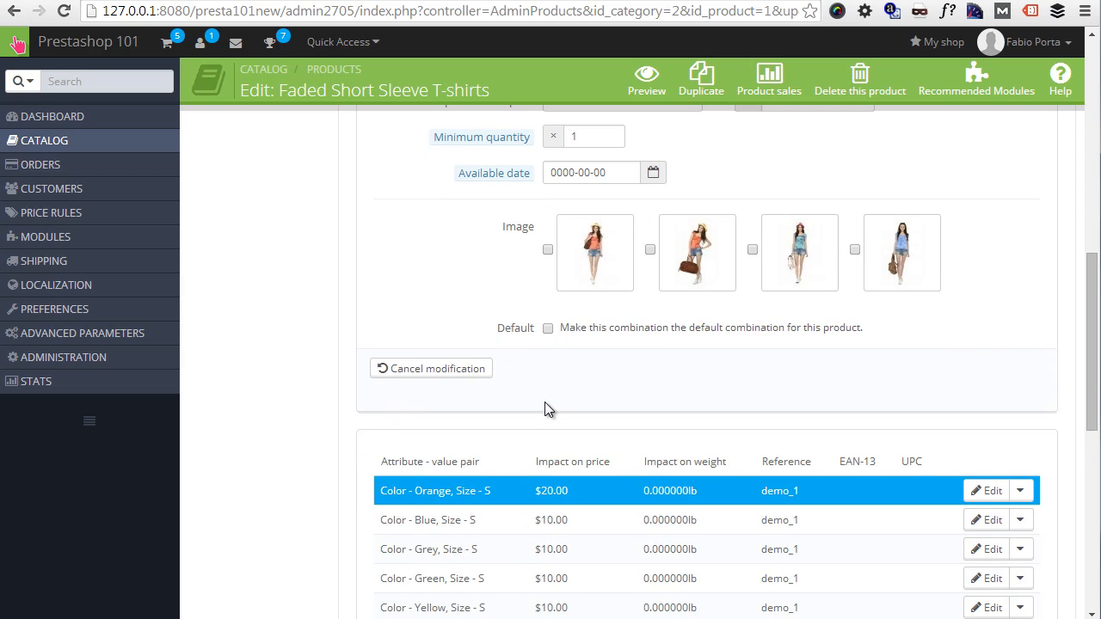
pyautogui.scroll(-1, 545, 402)
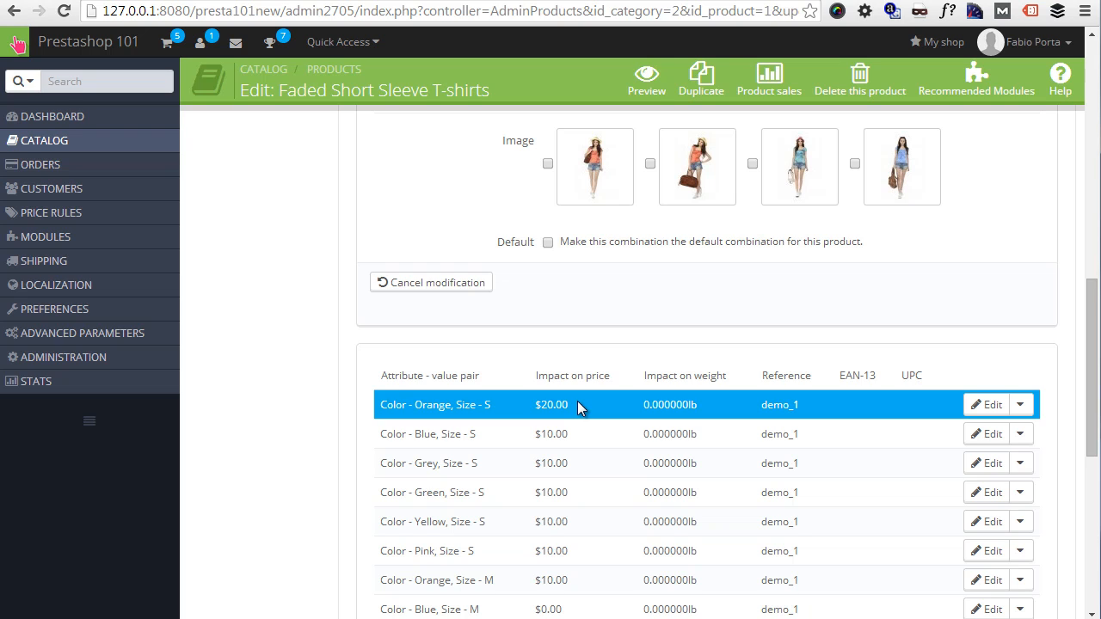
pyautogui.click(548, 243)
# Step: Save the product with its new combination and stay on the combinations page
pyautogui.scroll(-4, 757, 379)
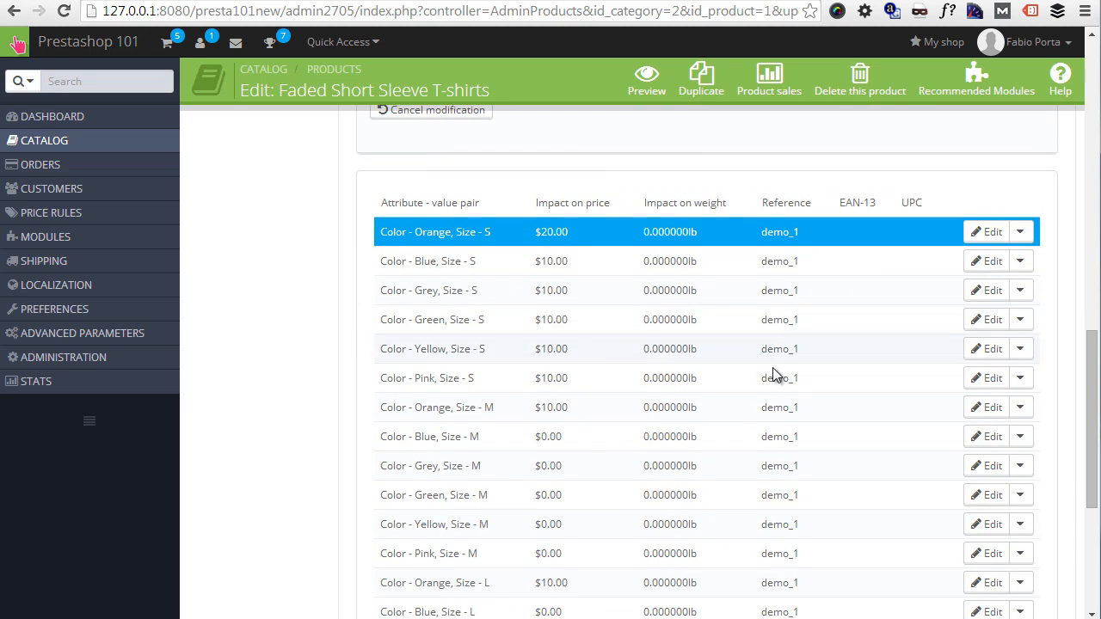
pyautogui.scroll(5, 774, 389)
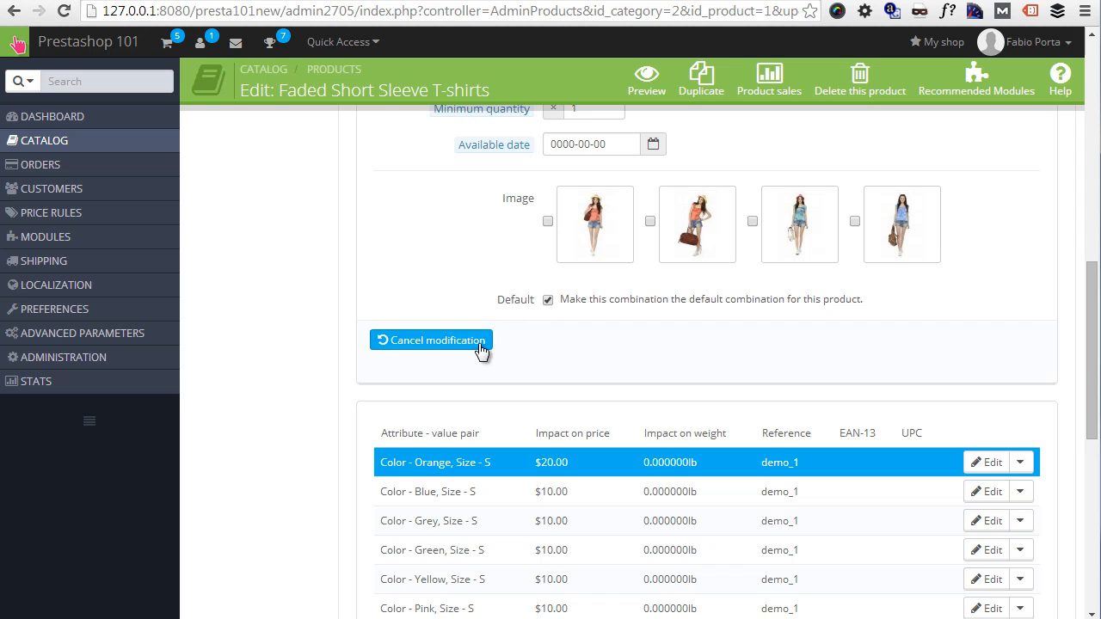
pyautogui.scroll(-6, 602, 357)
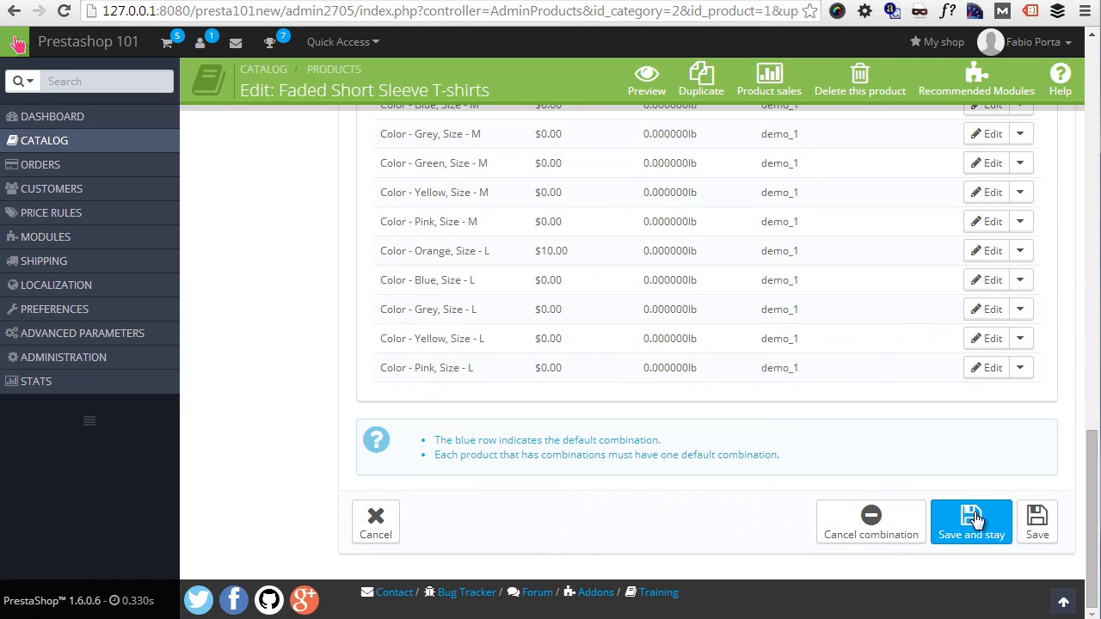
pyautogui.click(975, 517)
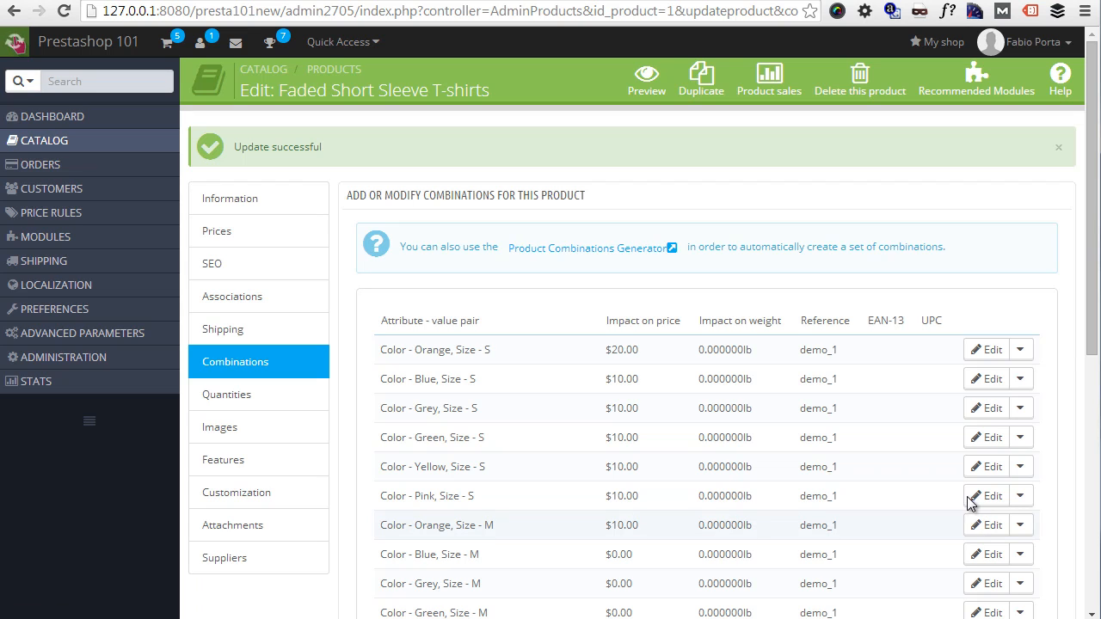
# Step: Set the available quantity of the Size S, Color Grey, Texture Something combination to 122 and save without leaving the page
pyautogui.scroll(-1, 718, 372)
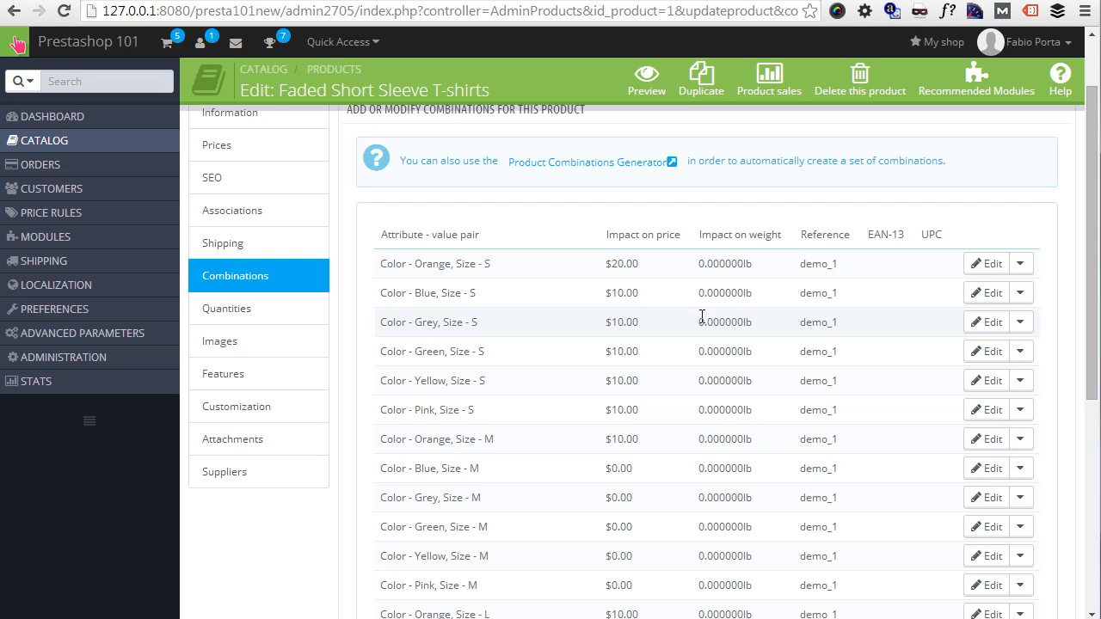
pyautogui.click(306, 316)
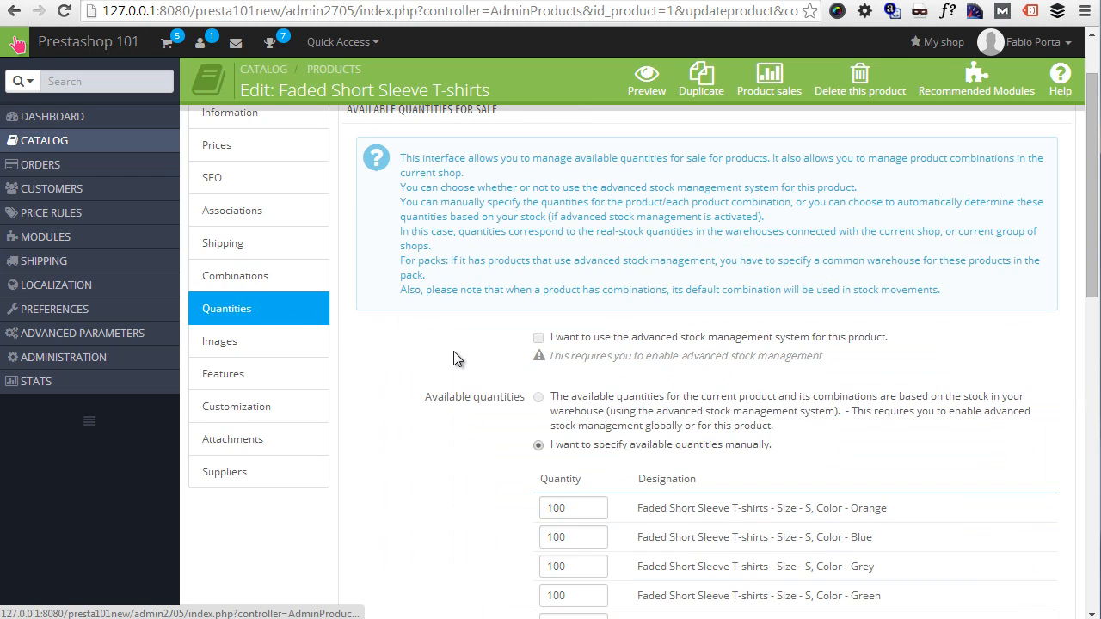
pyautogui.scroll(-3, 277, 307)
pyautogui.scroll(-4, 274, 307)
pyautogui.moveTo(575, 383); pyautogui.dragTo(433, 400)
pyautogui.write('122')
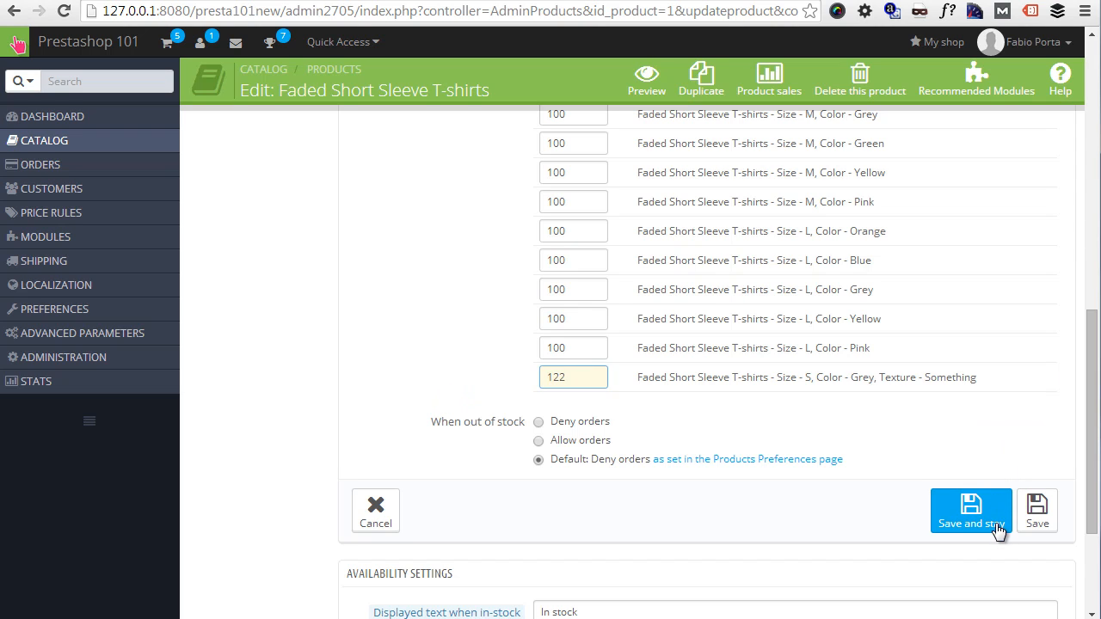
pyautogui.click(967, 511)
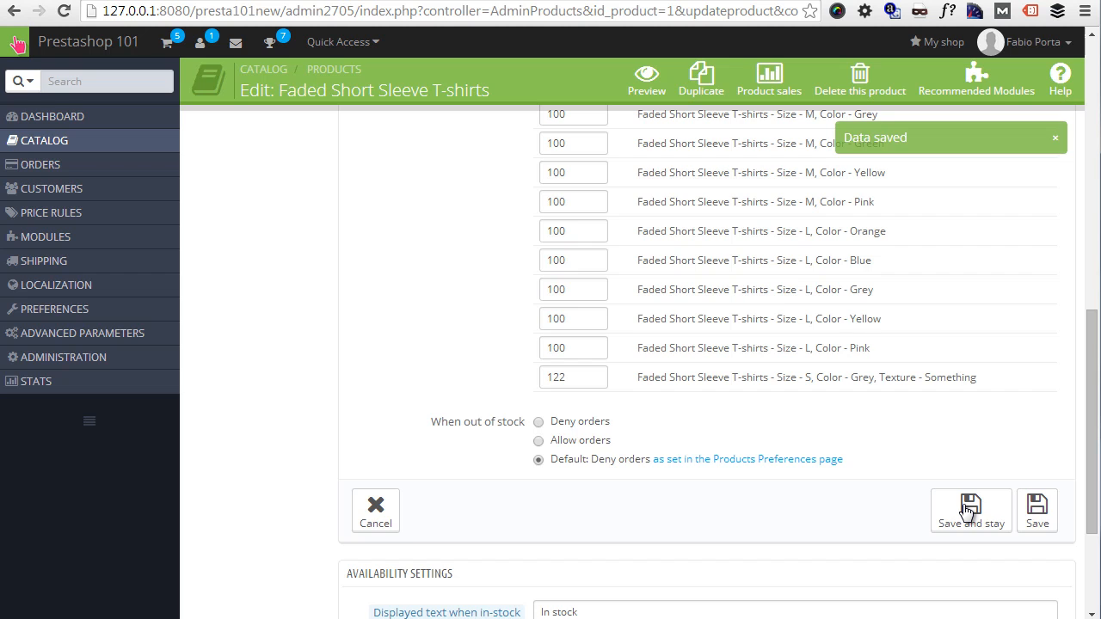
# Step: Return to the product's combinations, open the Color Pink, Size M combination for editing and review its settings
pyautogui.scroll(1, 885, 421)
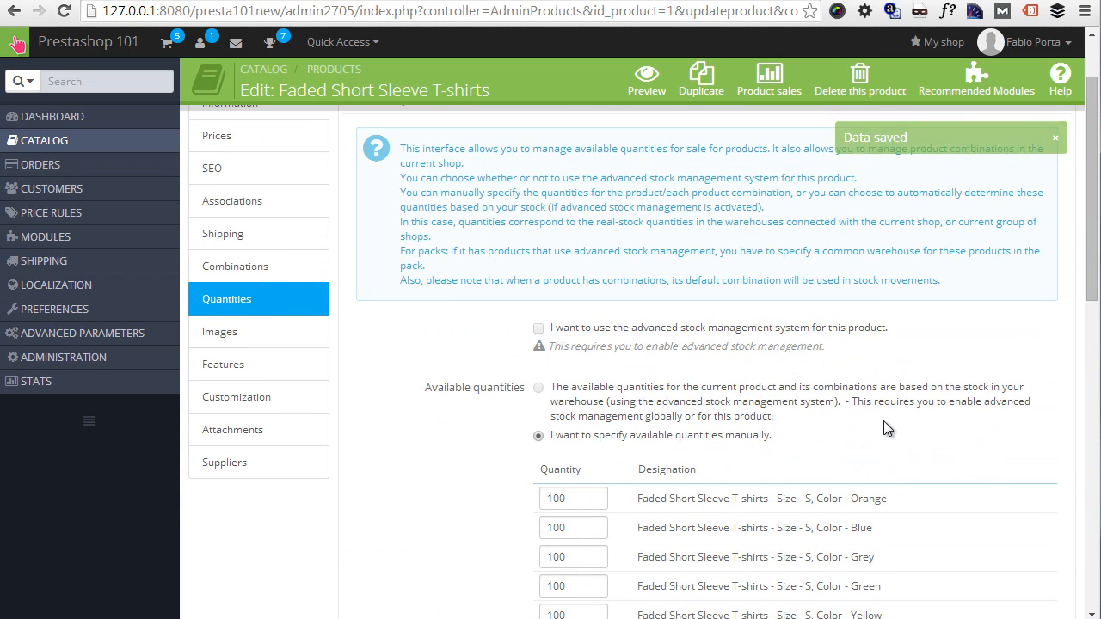
pyautogui.click(287, 268)
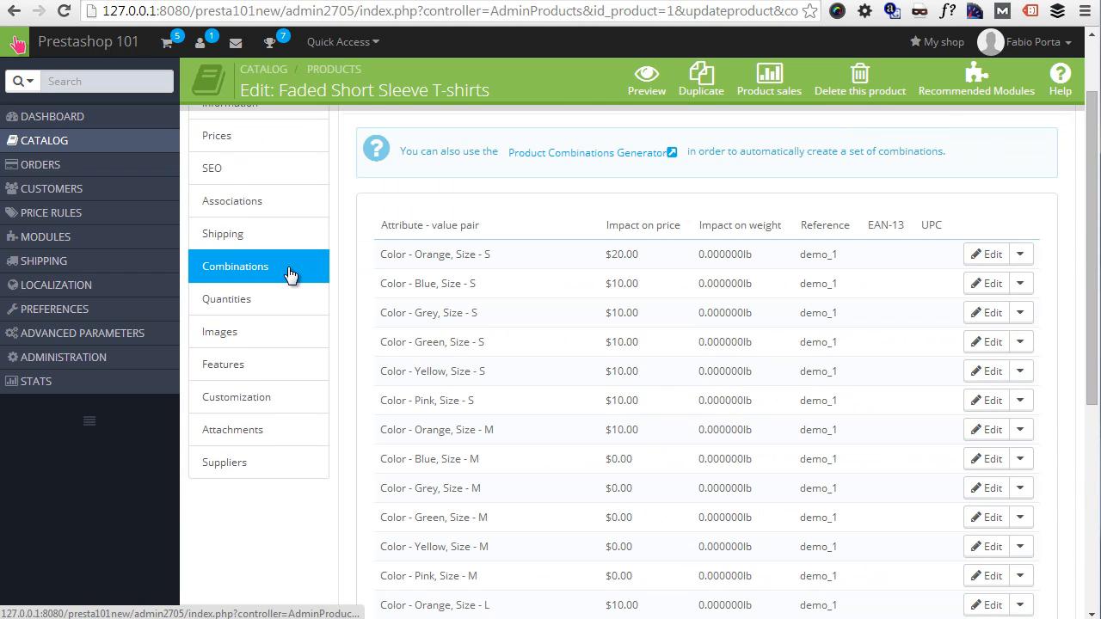
pyautogui.scroll(-2, 664, 342)
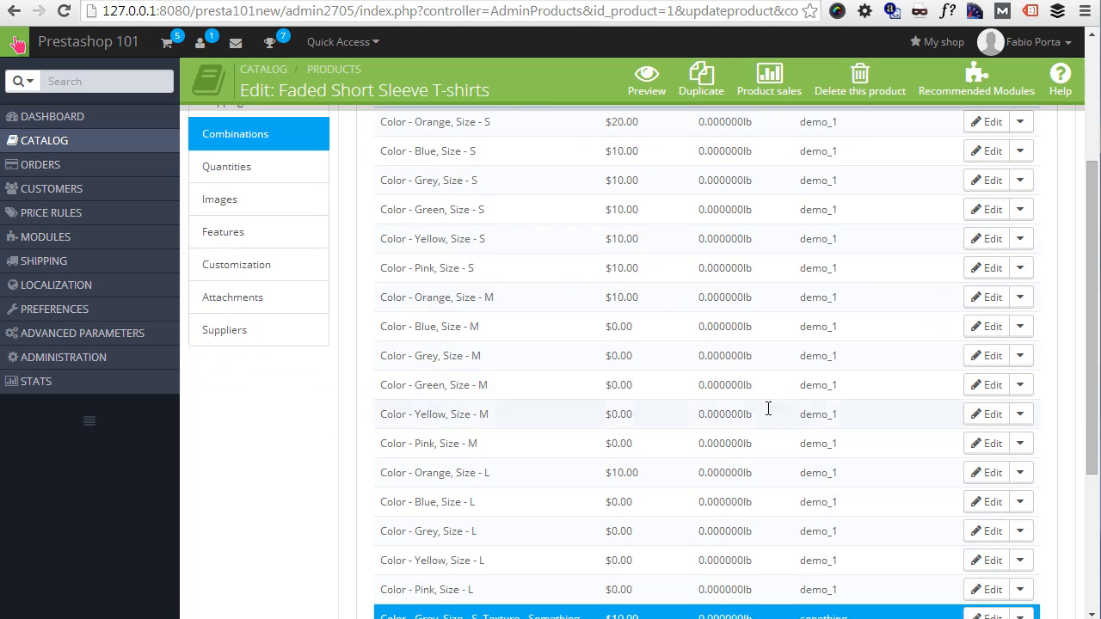
pyautogui.click(983, 444)
pyautogui.scroll(-4, 869, 392)
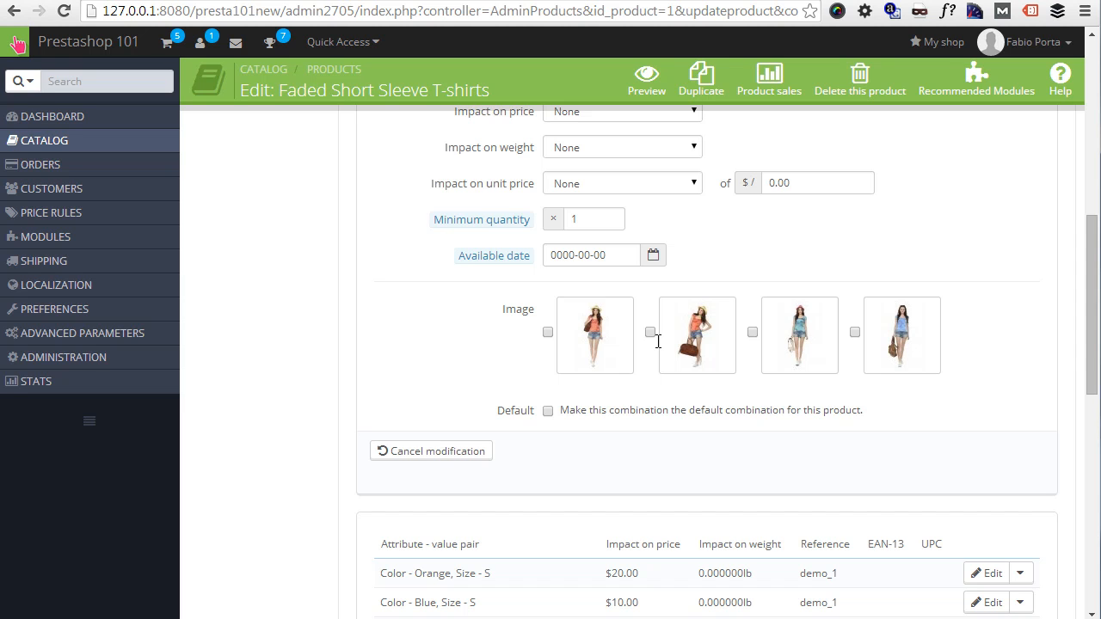
# Step: Switch to the storefront product page, refresh it and compare its options with the back-office combination list
pyautogui.click(136, 3)
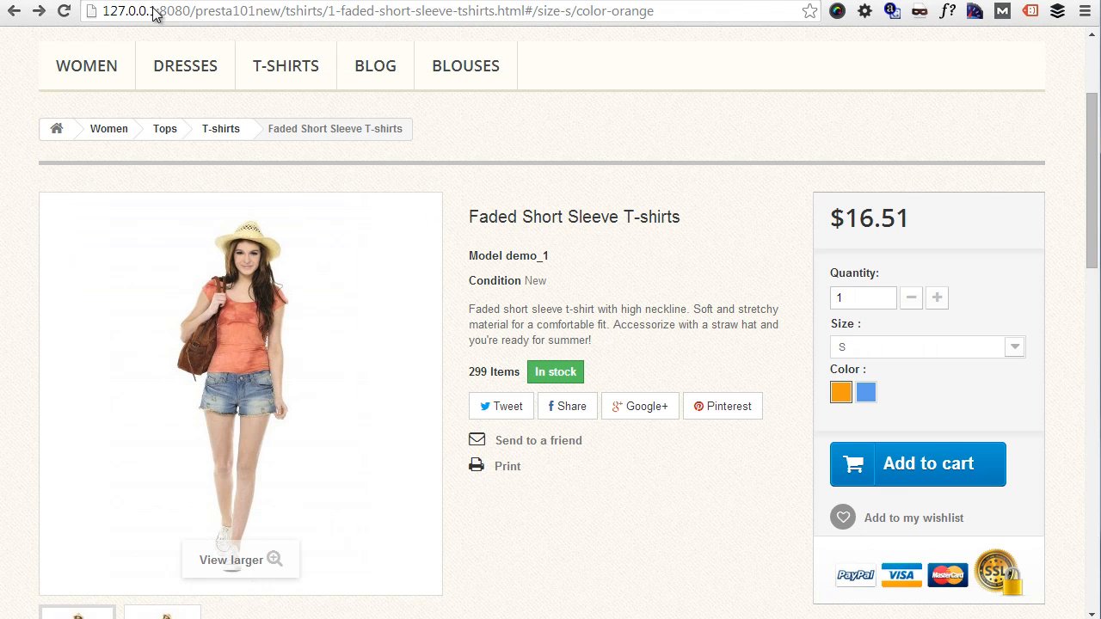
pyautogui.press('F5')
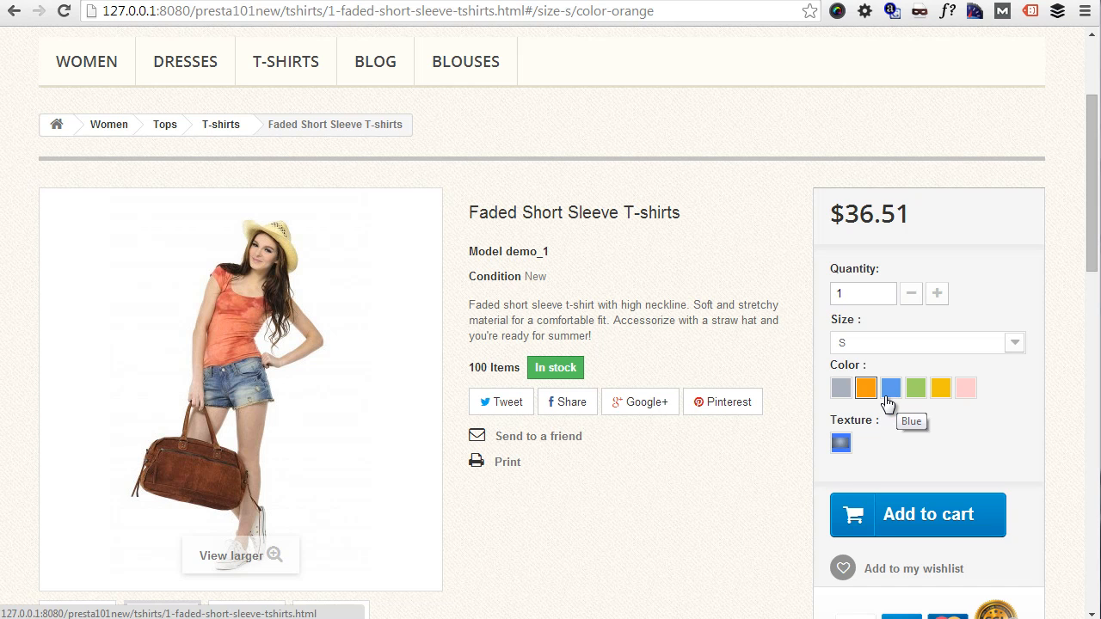
pyautogui.click(53, 0)
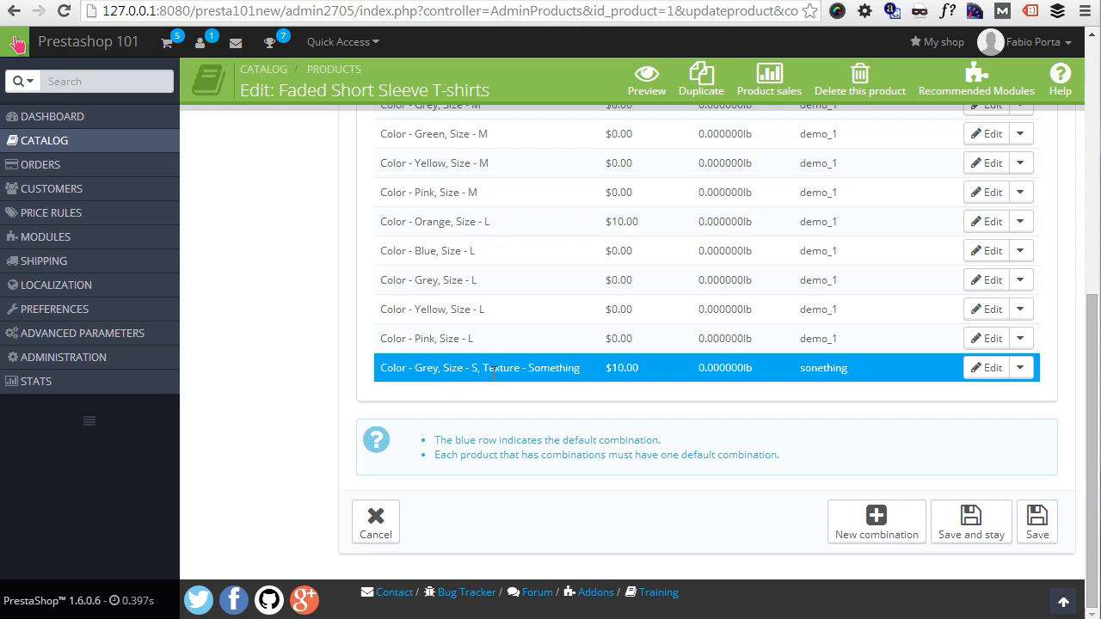
pyautogui.hotkey('ctrl', 'Tab')
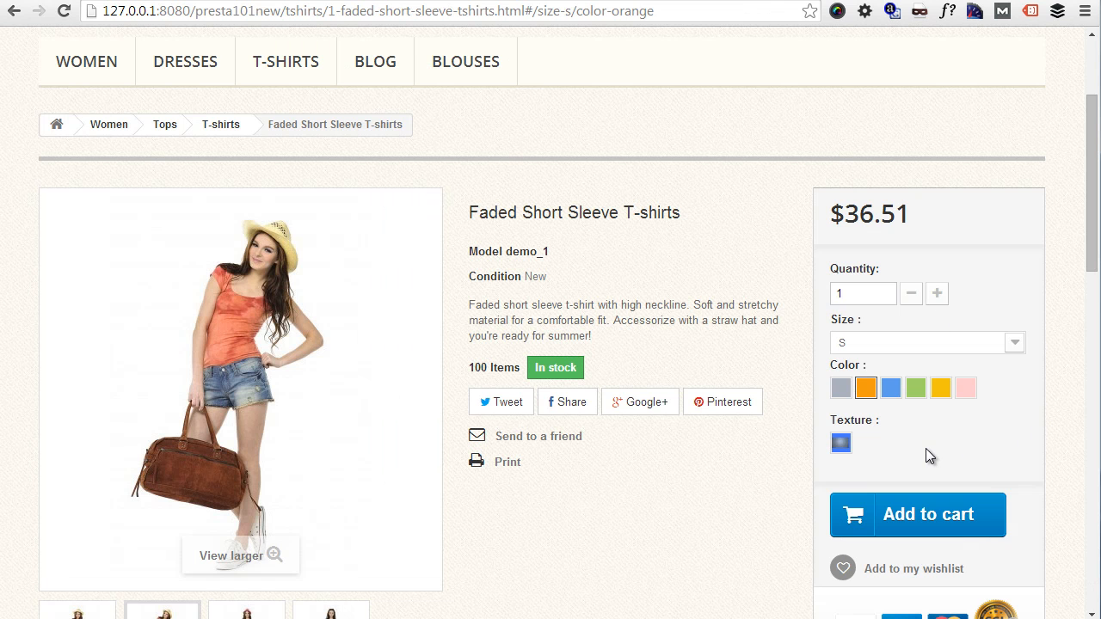
# Step: Select the Texture swatch, color Blue and size M for the T-shirt, and add it to the cart
pyautogui.click(846, 445)
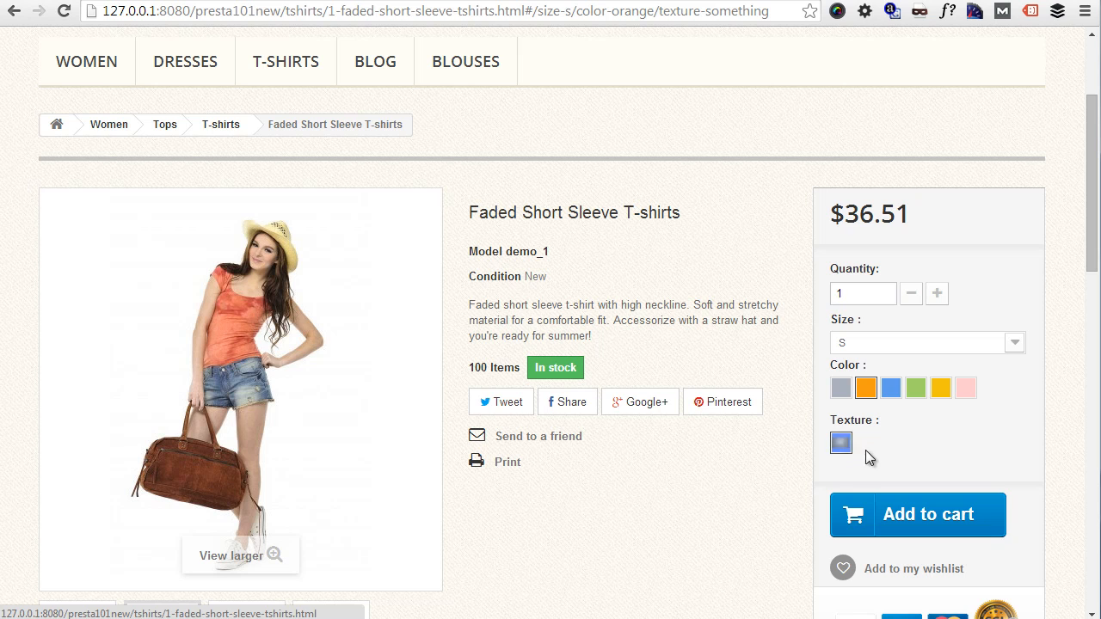
pyautogui.click(891, 389)
pyautogui.click(874, 344)
pyautogui.click(877, 376)
pyautogui.click(894, 515)
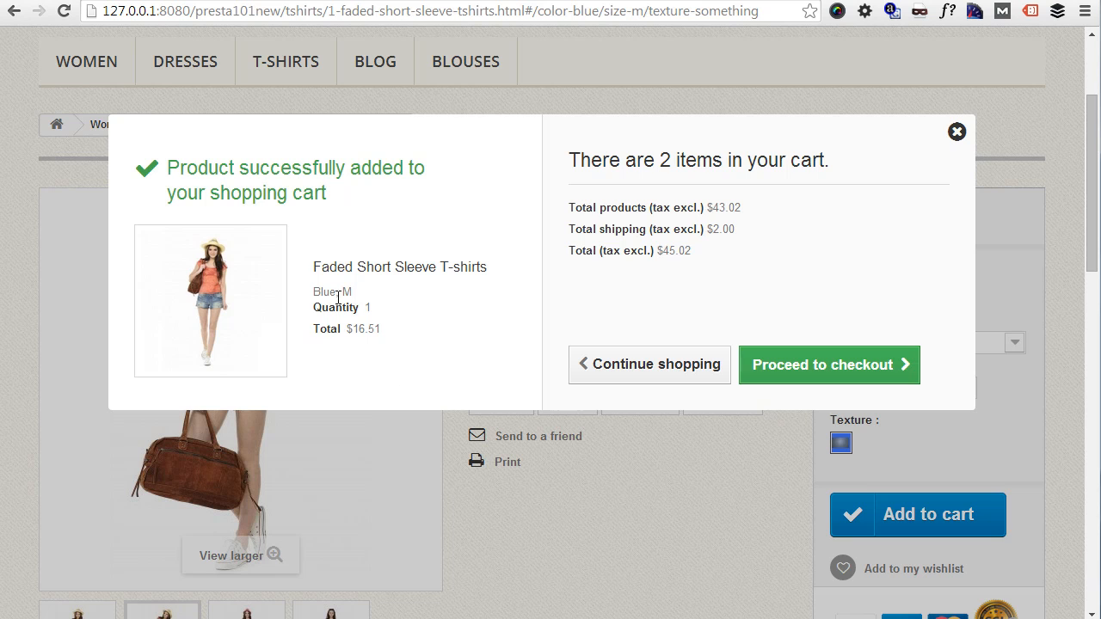
# Step: Proceed to checkout, review the shopping-cart summary and remove both T-shirts from the cart
pyautogui.click(809, 380)
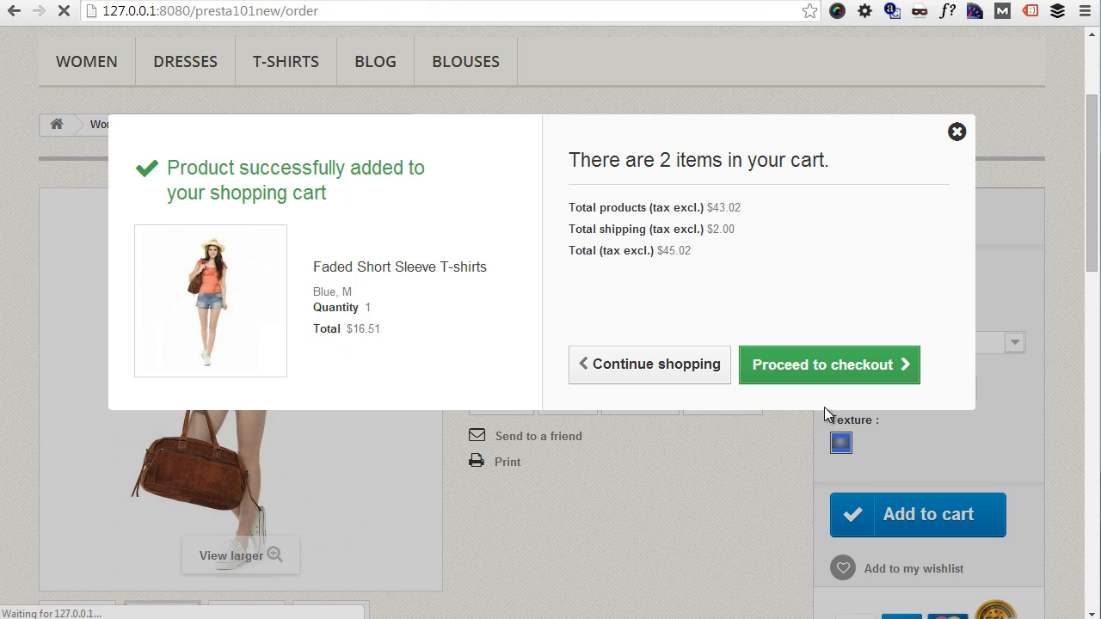
pyautogui.scroll(-1, 443, 351)
pyautogui.scroll(-2, 379, 430)
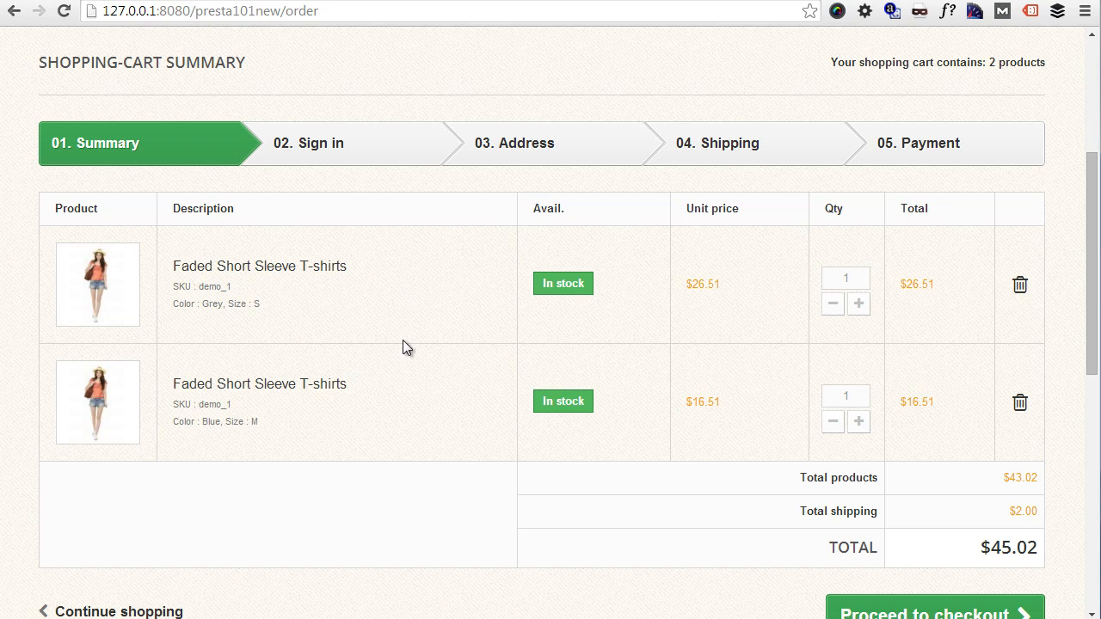
pyautogui.click(1022, 287)
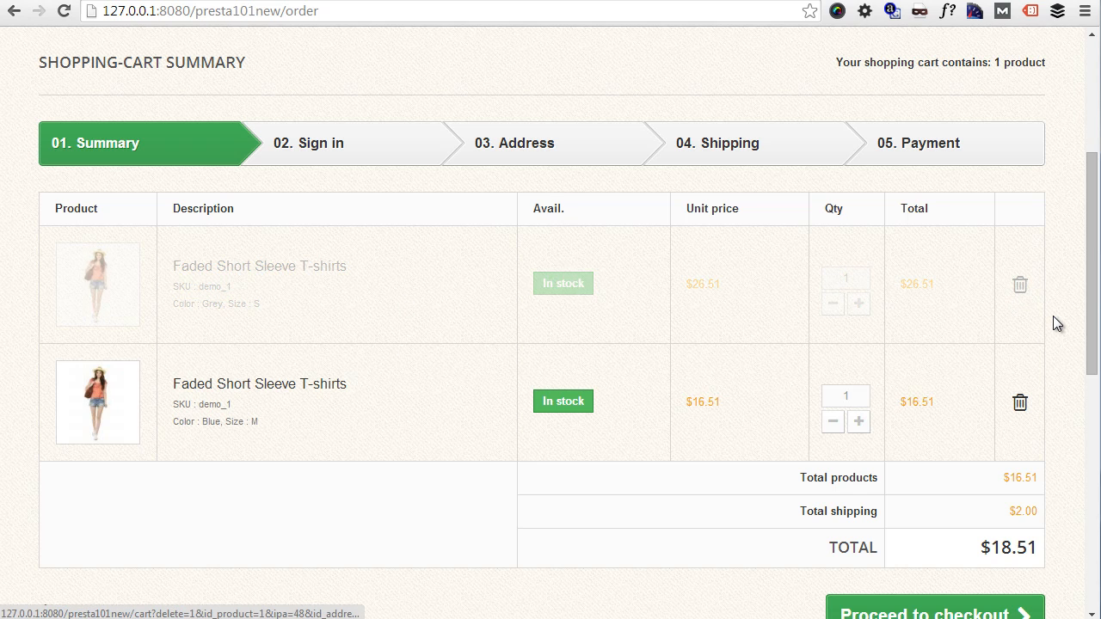
pyautogui.click(1020, 285)
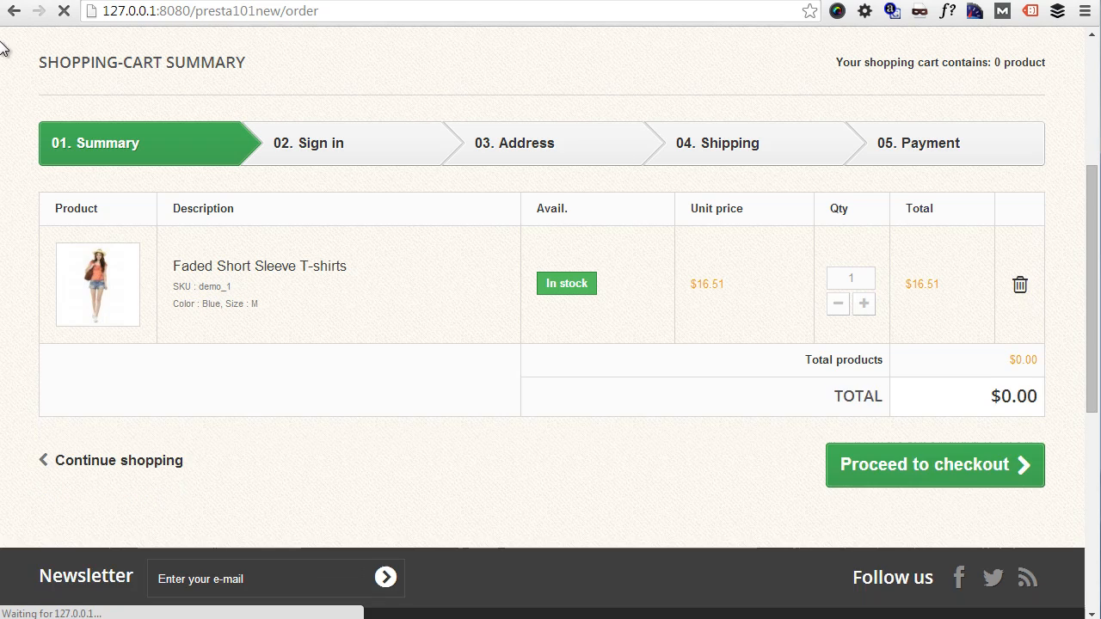
# Step: Go back to the T-shirt page, choose color Grey, size S and the Texture swatch, and add it to the cart
pyautogui.click(14, 10)
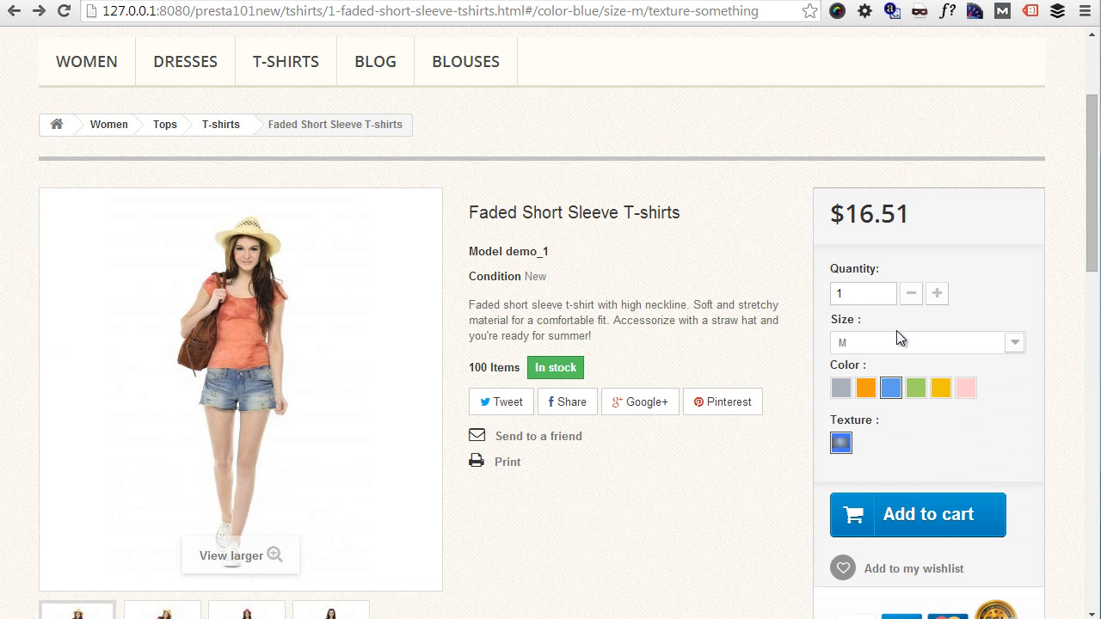
pyautogui.click(840, 388)
pyautogui.click(866, 344)
pyautogui.click(866, 361)
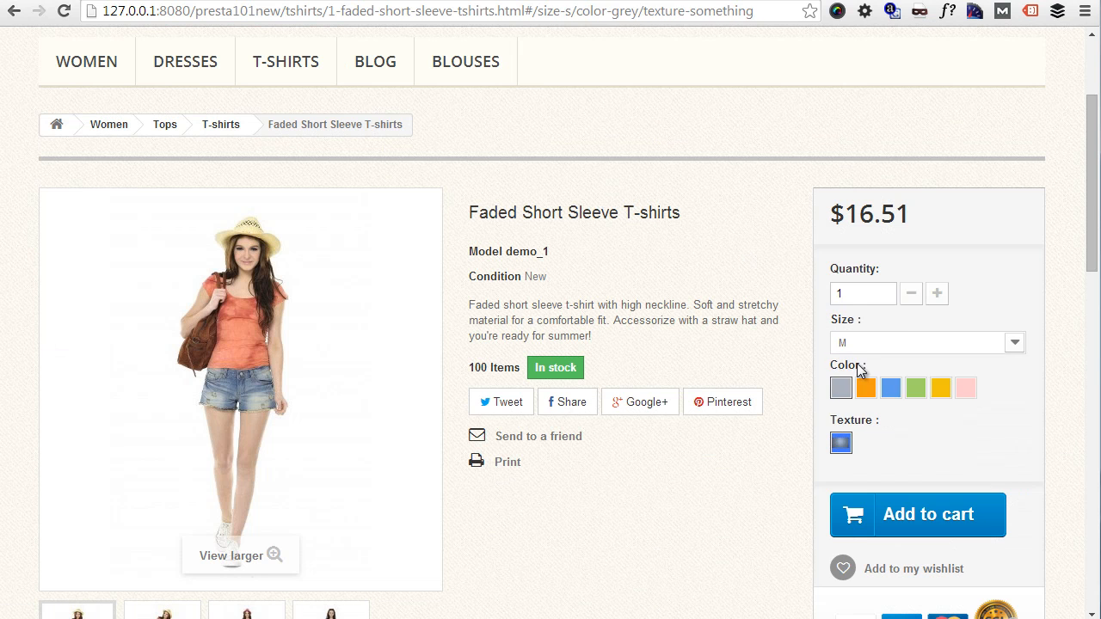
pyautogui.click(841, 441)
pyautogui.click(917, 509)
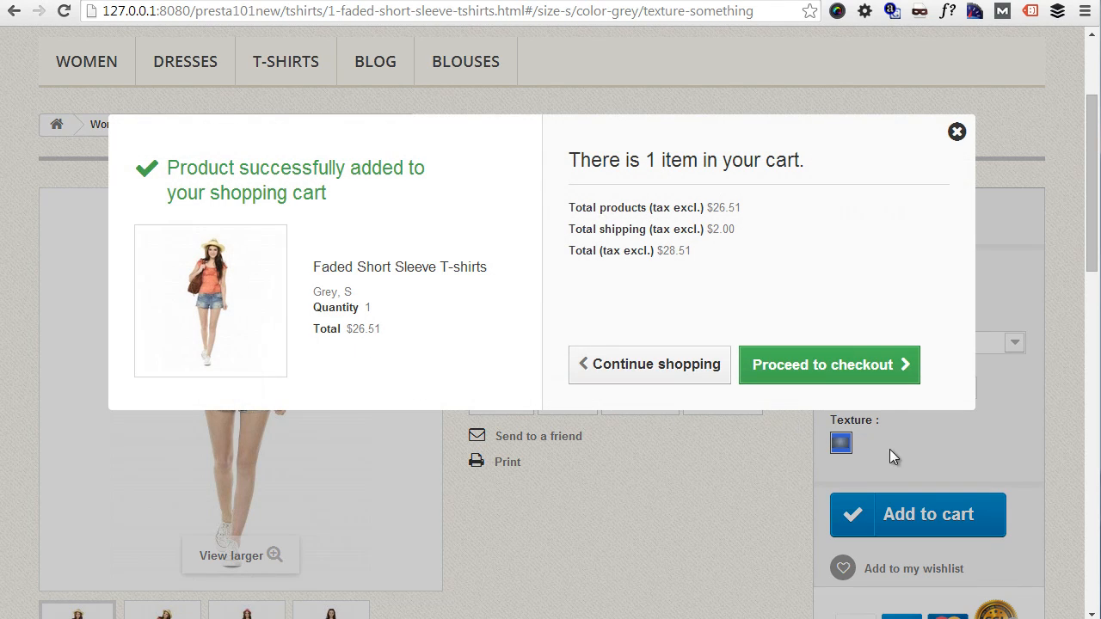
# Step: Proceed to checkout and check which combination of the T-shirt is in the shopping-cart summary
pyautogui.click(844, 365)
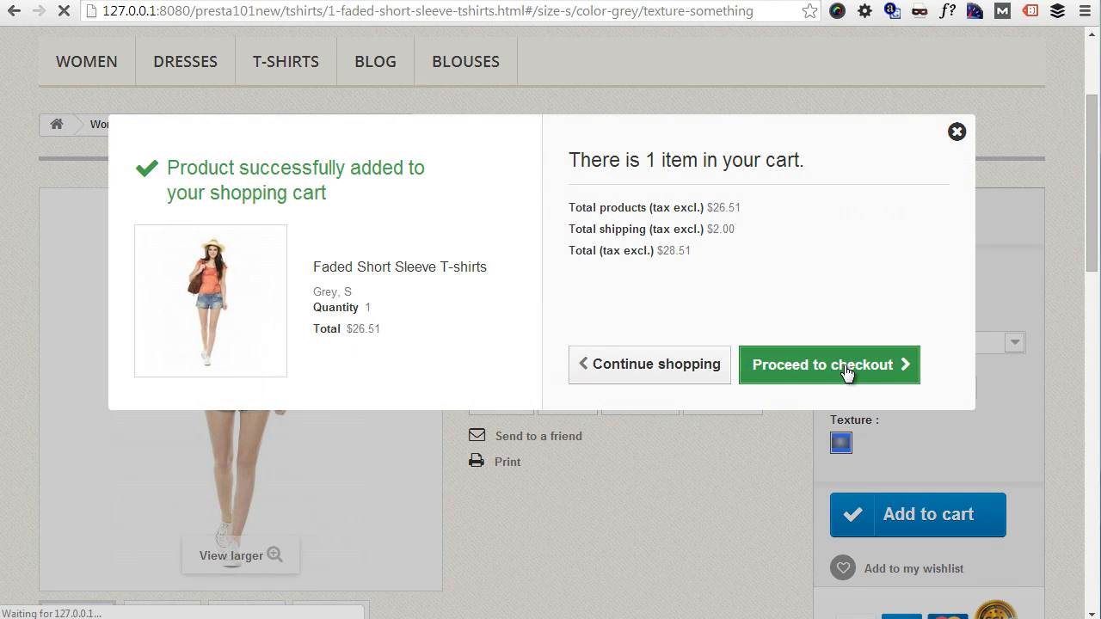
pyautogui.scroll(-4, 844, 364)
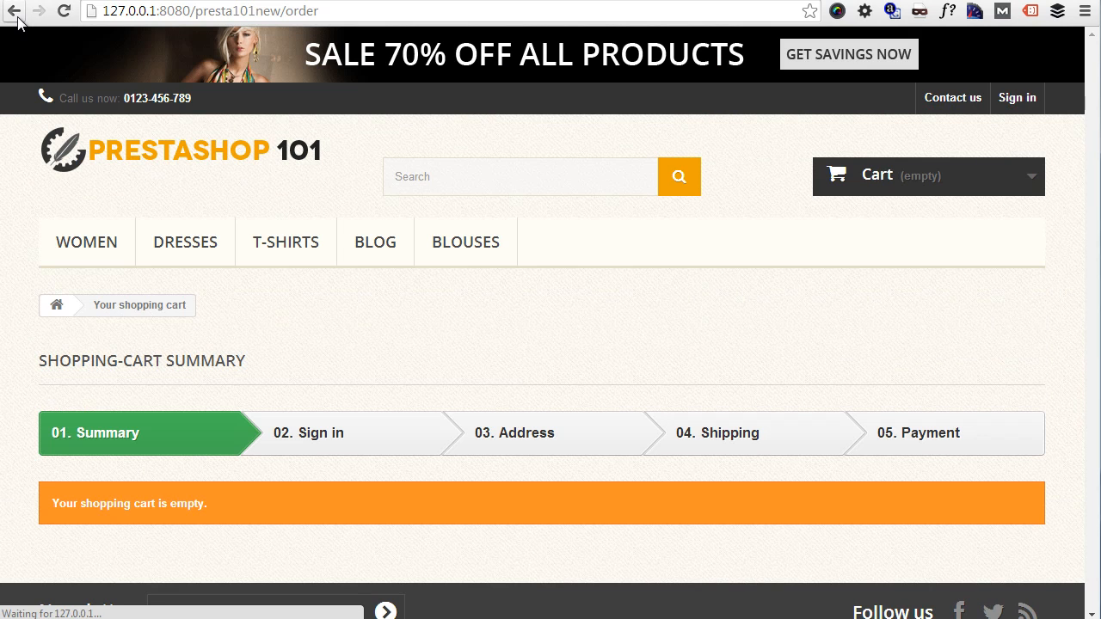
pyautogui.click(13, 10)
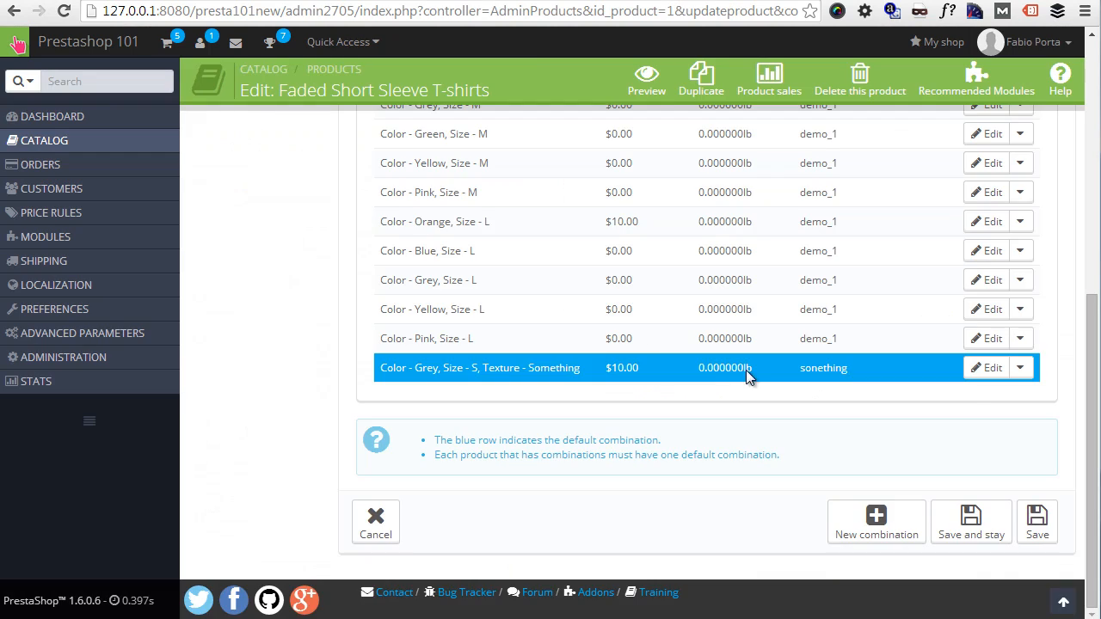
# Step: Review the back-office combination list, then save the product and stay on the combinations page
pyautogui.scroll(3, 748, 374)
pyautogui.scroll(-3, 756, 376)
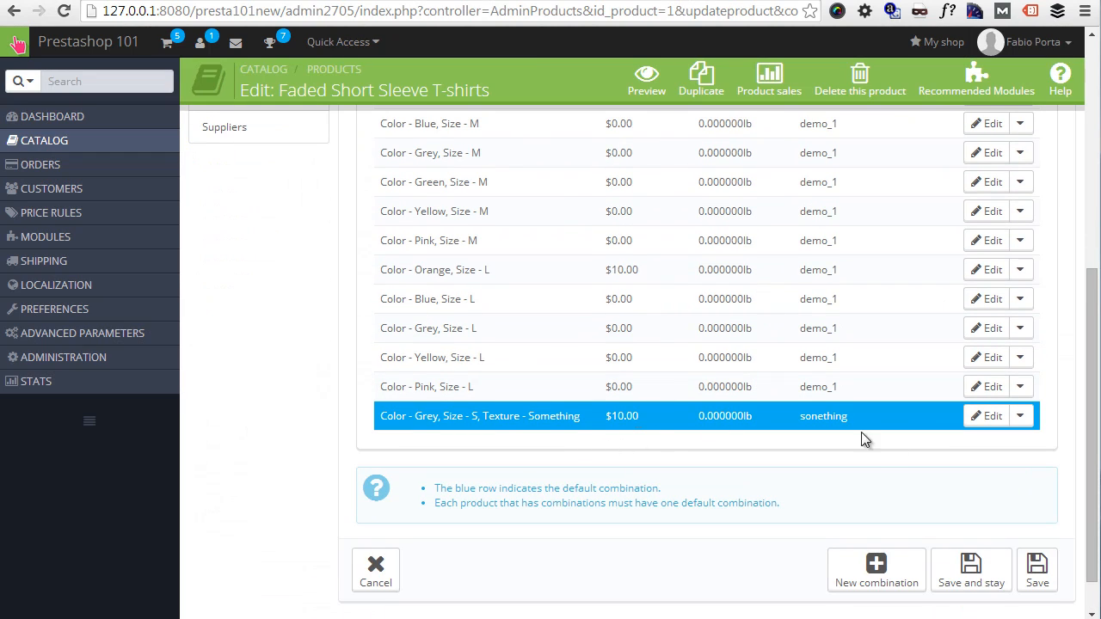
pyautogui.click(972, 570)
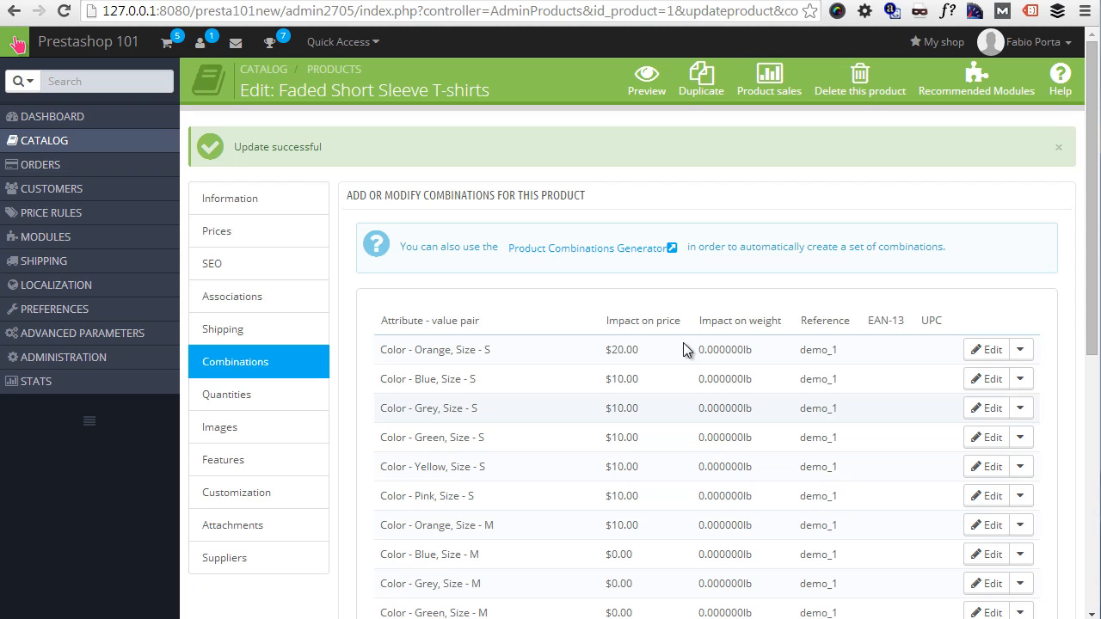
# Step: Open the Product Combinations Generator and sign in to the back office with the prefilled account credentials
pyautogui.click(541, 252)
pyautogui.click(578, 125)
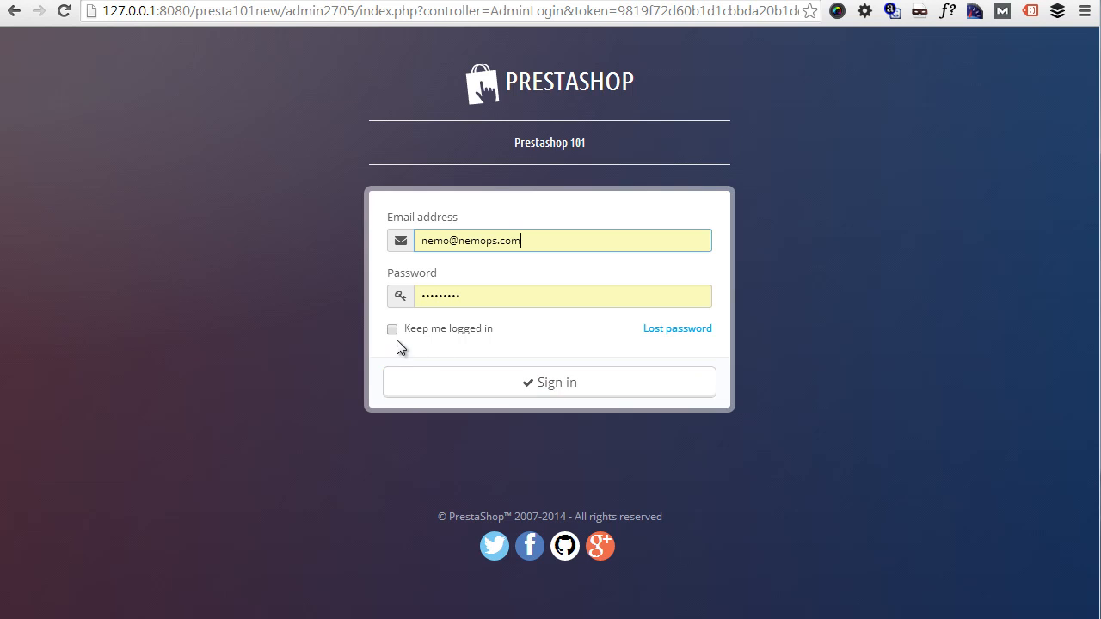
pyautogui.click(537, 387)
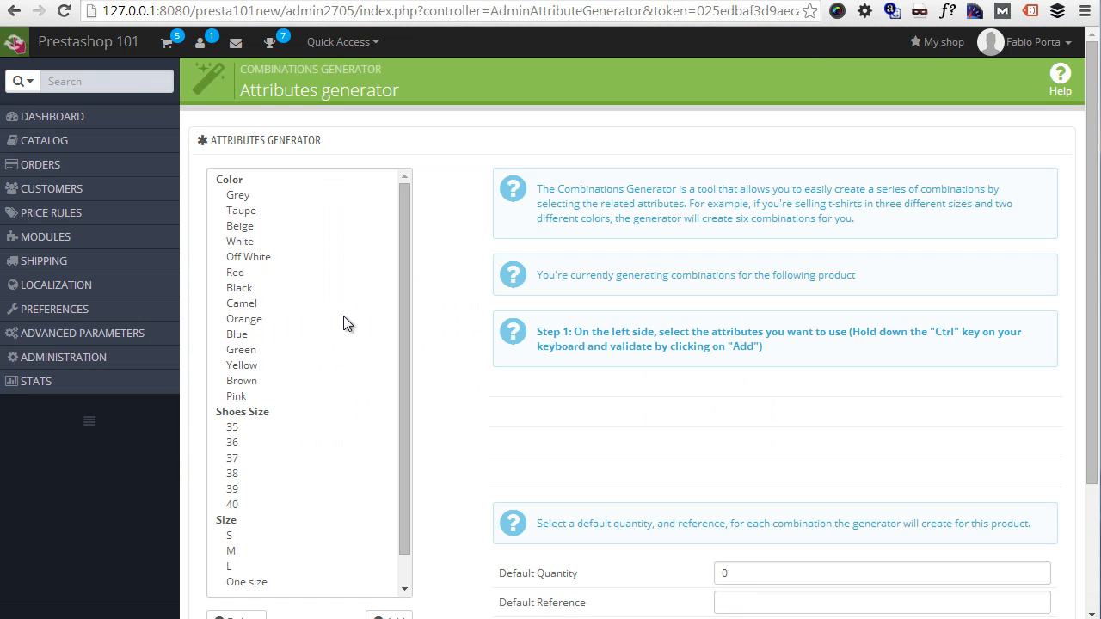
# Step: Select the colors Grey, Orange, Blue, Green, Yellow and Pink in the generator's attribute list, leaving Brown deselected
pyautogui.click(234, 197)
pyautogui.keyDown('ctrl'); pyautogui.click(242, 396); pyautogui.keyUp('ctrl')
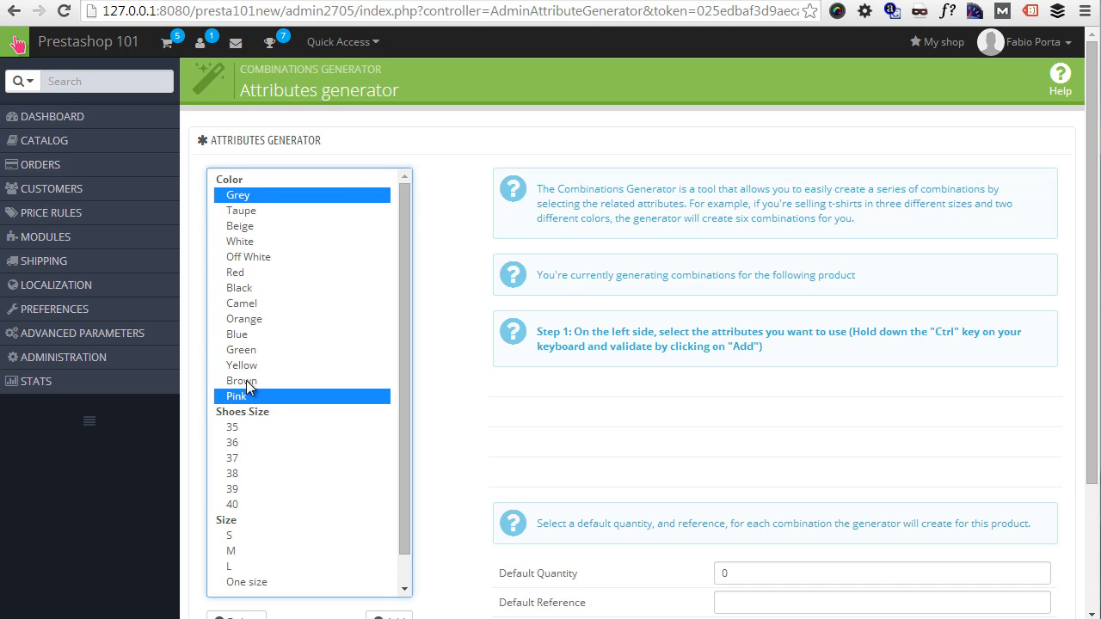
pyautogui.keyDown('ctrl'); pyautogui.click(245, 381); pyautogui.keyUp('ctrl')
pyautogui.keyDown('ctrl'); pyautogui.click(249, 364); pyautogui.keyUp('ctrl')
pyautogui.keyDown('ctrl'); pyautogui.click(252, 349); pyautogui.keyUp('ctrl')
pyautogui.keyDown('ctrl'); pyautogui.click(255, 318); pyautogui.keyUp('ctrl')
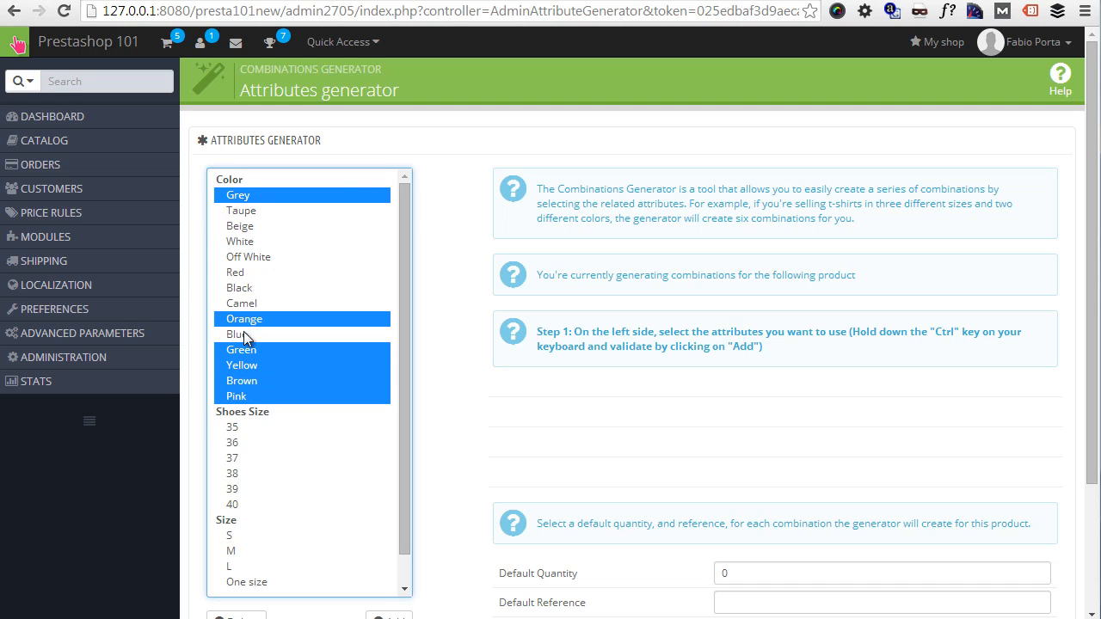
pyautogui.keyDown('ctrl'); pyautogui.click(249, 334); pyautogui.keyUp('ctrl')
pyautogui.scroll(-3, 275, 363)
pyautogui.keyDown('ctrl'); pyautogui.click(257, 246); pyautogui.keyUp('ctrl')
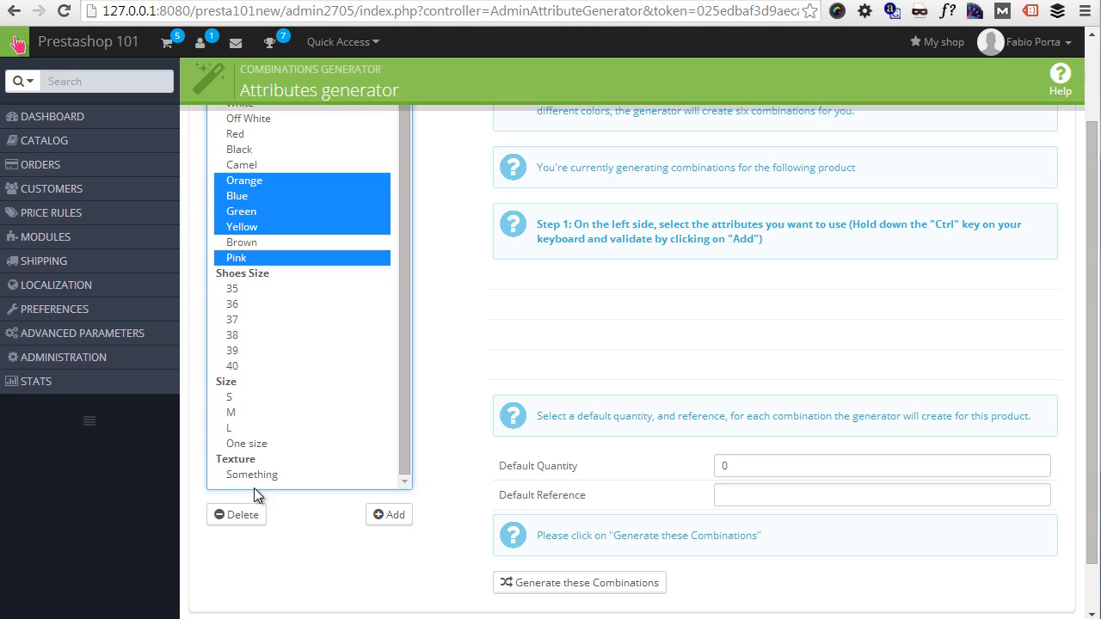
# Step: Extend the attribute selection with the texture Something and the sizes S, M and L
pyautogui.scroll(-1, 254, 488)
pyautogui.keyDown('ctrl'); pyautogui.click(264, 417); pyautogui.keyUp('ctrl')
pyautogui.keyDown('ctrl'); pyautogui.click(245, 369); pyautogui.keyUp('ctrl')
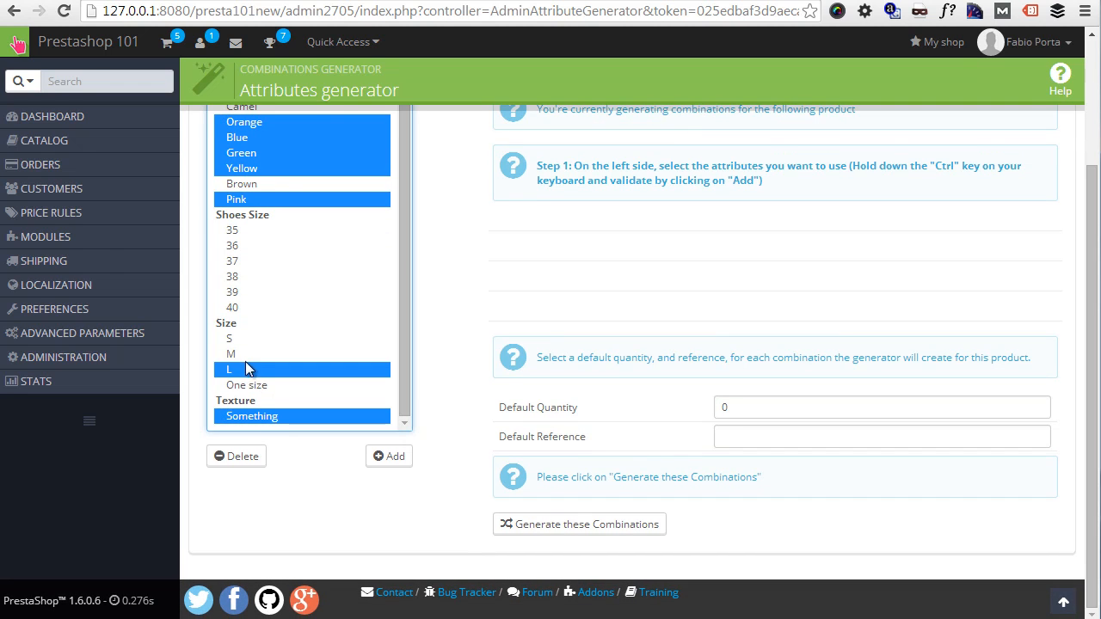
pyautogui.keyDown('ctrl'); pyautogui.click(243, 354); pyautogui.keyUp('ctrl')
pyautogui.keyDown('ctrl'); pyautogui.click(241, 339); pyautogui.keyUp('ctrl')
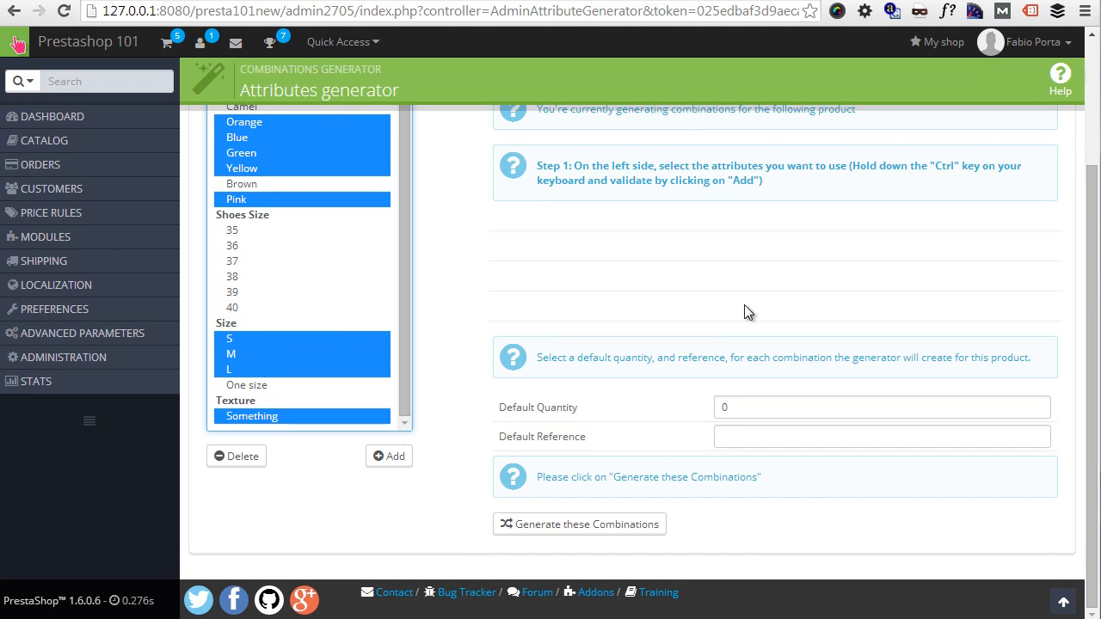
# Step: Set the default quantity to 1221 and try to generate the combinations from the selected attributes
pyautogui.click(742, 407)
pyautogui.write('1221')
pyautogui.scroll(2, 714, 351)
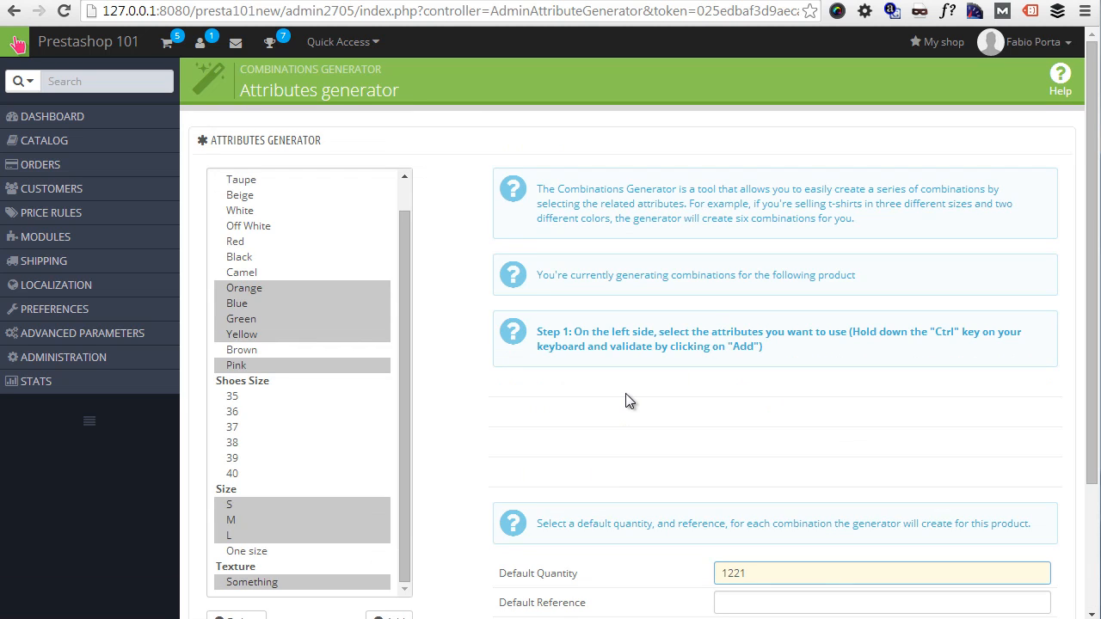
pyautogui.scroll(-2, 625, 394)
pyautogui.click(590, 525)
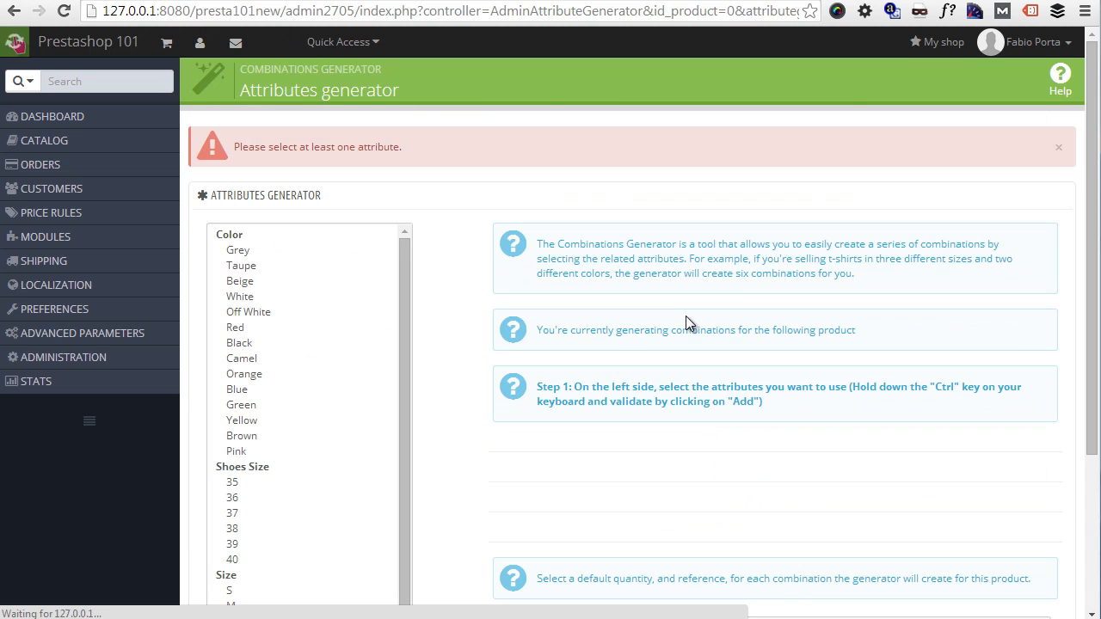
# Step: Select the colors Grey, Pink, Yellow, Green, Blue and Orange in the generator's attribute list
pyautogui.click(246, 252)
pyautogui.keyDown('ctrl'); pyautogui.click(251, 420); pyautogui.keyUp('ctrl')
pyautogui.keyDown('ctrl'); pyautogui.click(251, 389); pyautogui.keyUp('ctrl')
pyautogui.keyDown('ctrl'); pyautogui.click(251, 374); pyautogui.keyUp('ctrl')
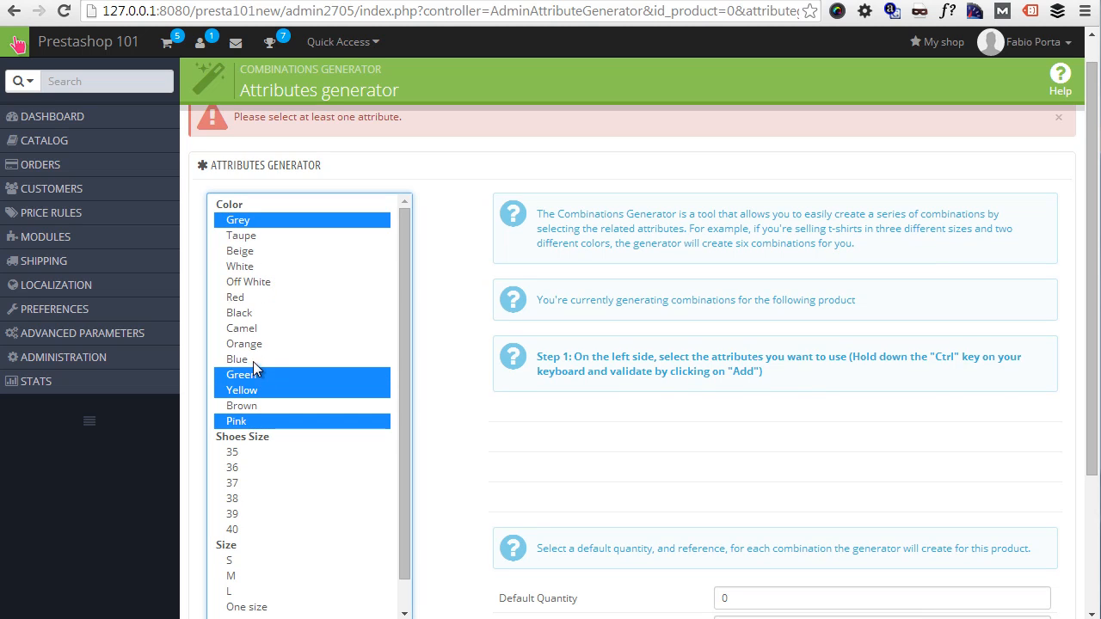
pyautogui.keyDown('ctrl'); pyautogui.click(253, 359); pyautogui.keyUp('ctrl')
pyautogui.keyDown('ctrl'); pyautogui.click(251, 343); pyautogui.keyUp('ctrl')
# Step: Extend the selection with sizes S, M and L and the texture Something, and add the attributes to the generator
pyautogui.scroll(-2, 263, 398)
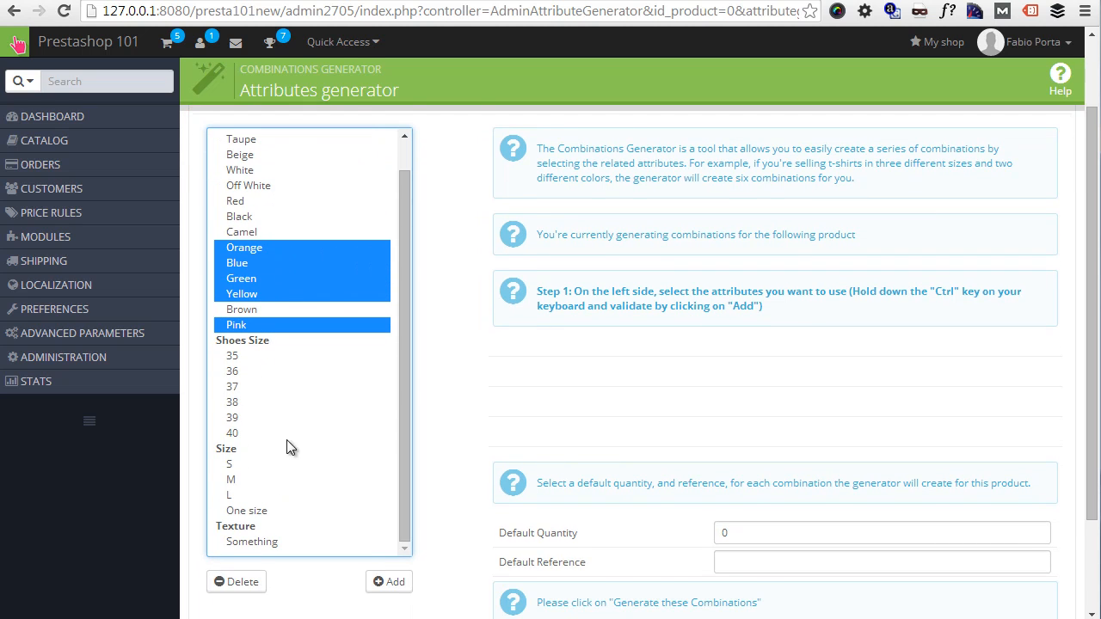
pyautogui.scroll(-1, 267, 486)
pyautogui.keyDown('ctrl'); pyautogui.click(237, 458); pyautogui.keyUp('ctrl')
pyautogui.keyDown('ctrl'); pyautogui.click(235, 442); pyautogui.keyUp('ctrl')
pyautogui.keyDown('ctrl'); pyautogui.click(240, 474); pyautogui.keyUp('ctrl')
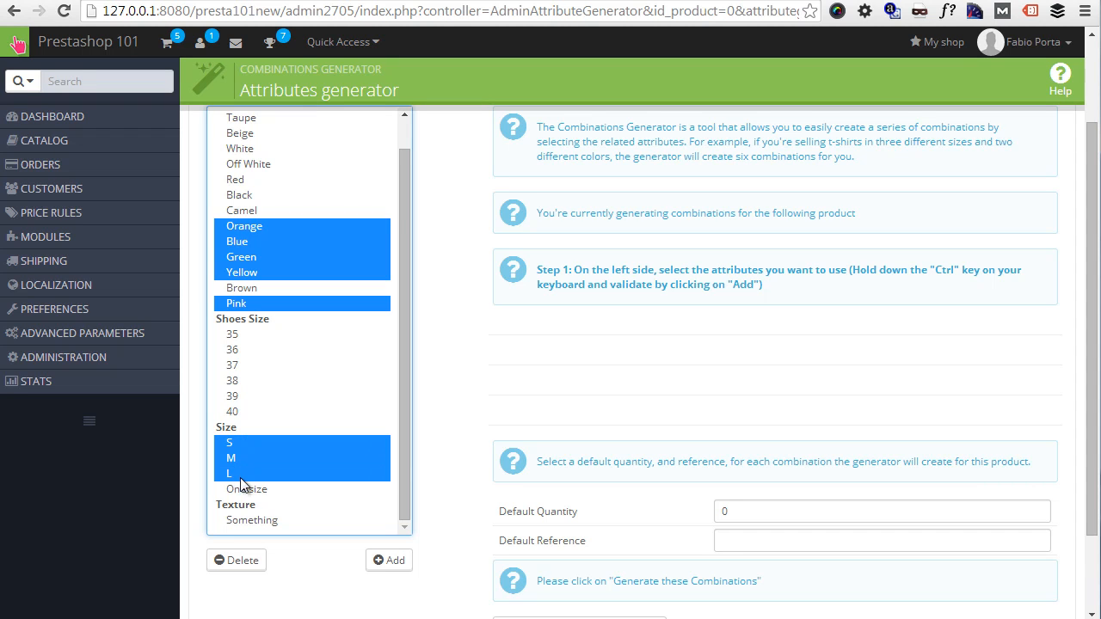
pyautogui.keyDown('ctrl'); pyautogui.click(258, 521); pyautogui.keyUp('ctrl')
pyautogui.click(384, 565)
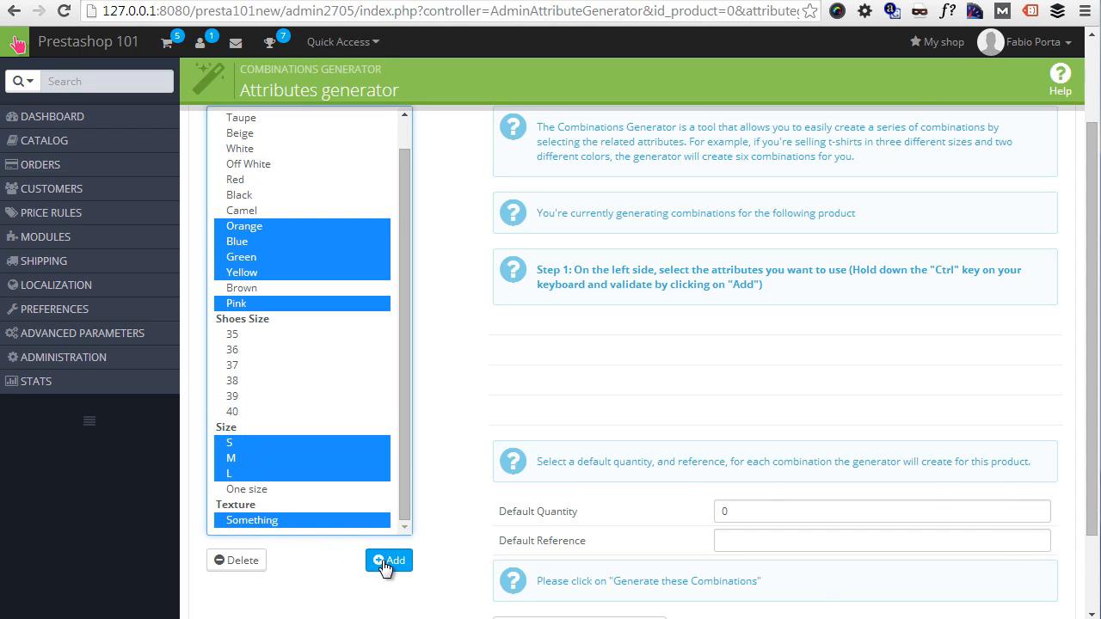
# Step: Try to generate the combinations from the added color, size and texture attributes, and dismiss the resulting message
pyautogui.scroll(-4, 852, 374)
pyautogui.scroll(2, 844, 367)
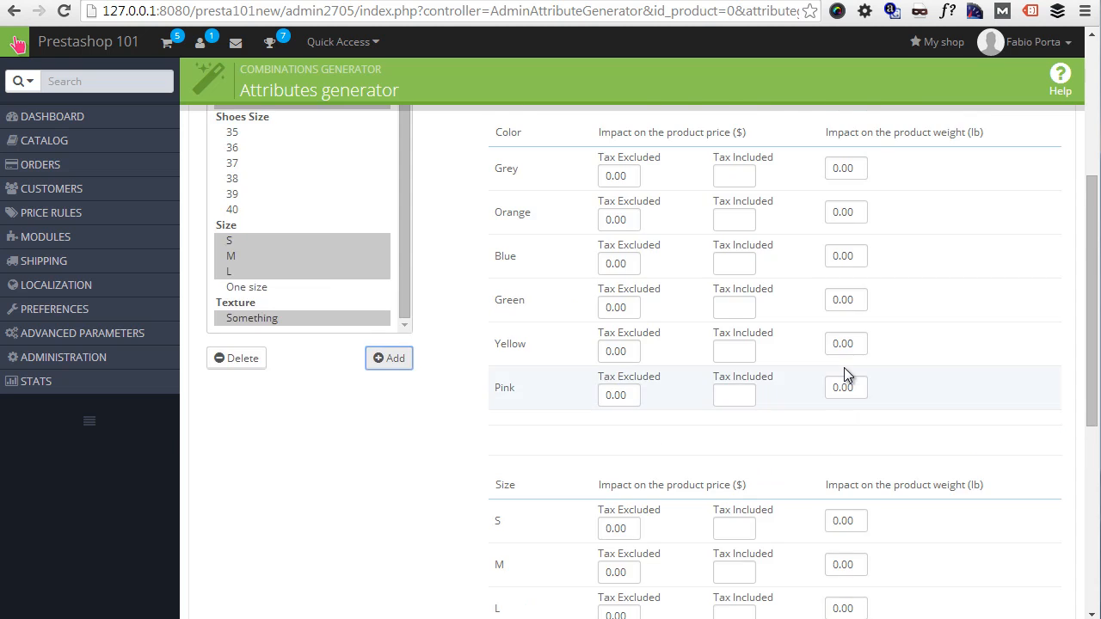
pyautogui.scroll(-5, 847, 370)
pyautogui.scroll(-1, 575, 513)
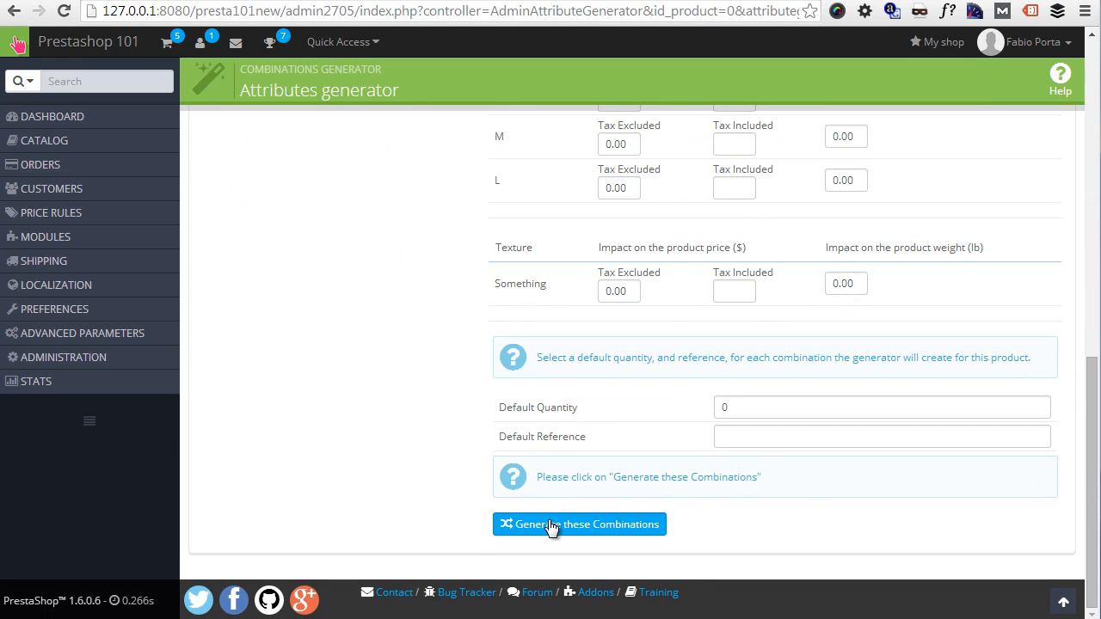
pyautogui.click(550, 525)
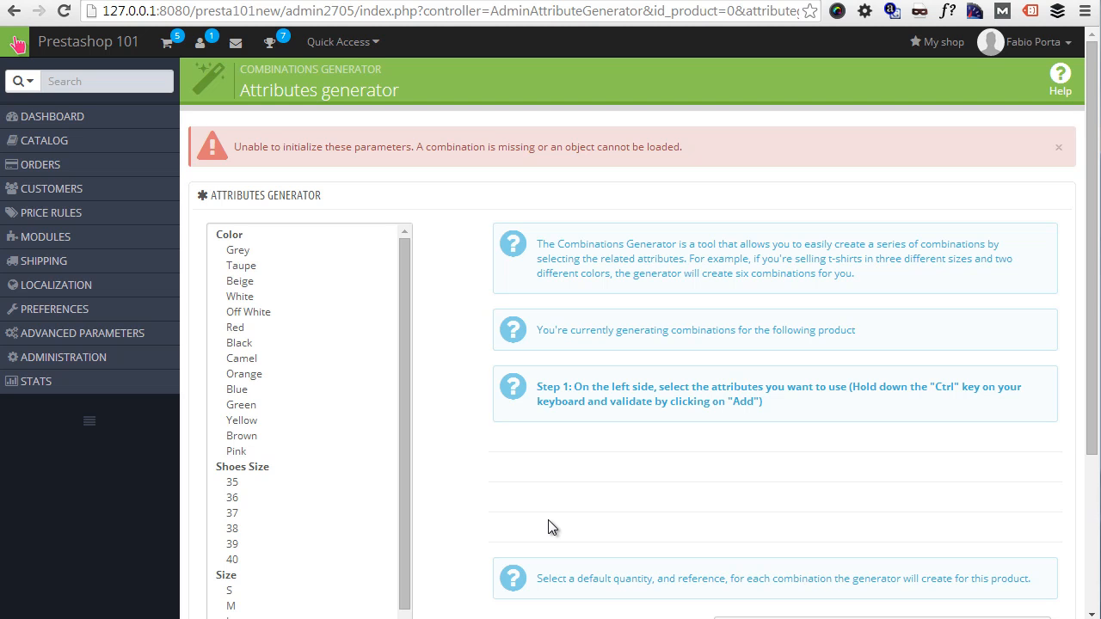
pyautogui.scroll(-3, 590, 356)
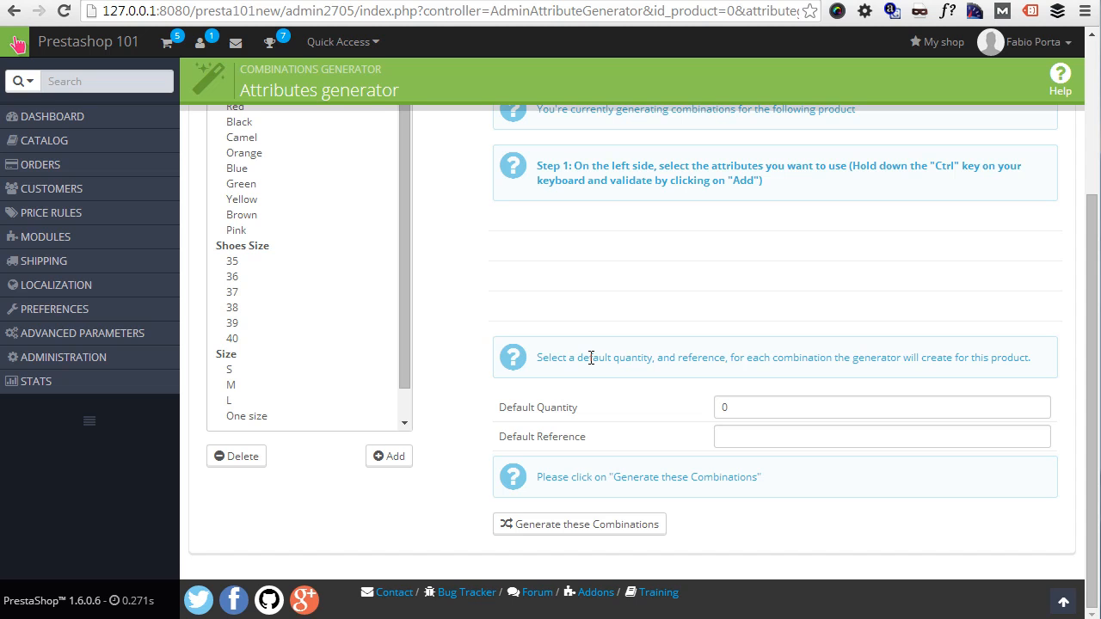
pyautogui.scroll(3, 591, 357)
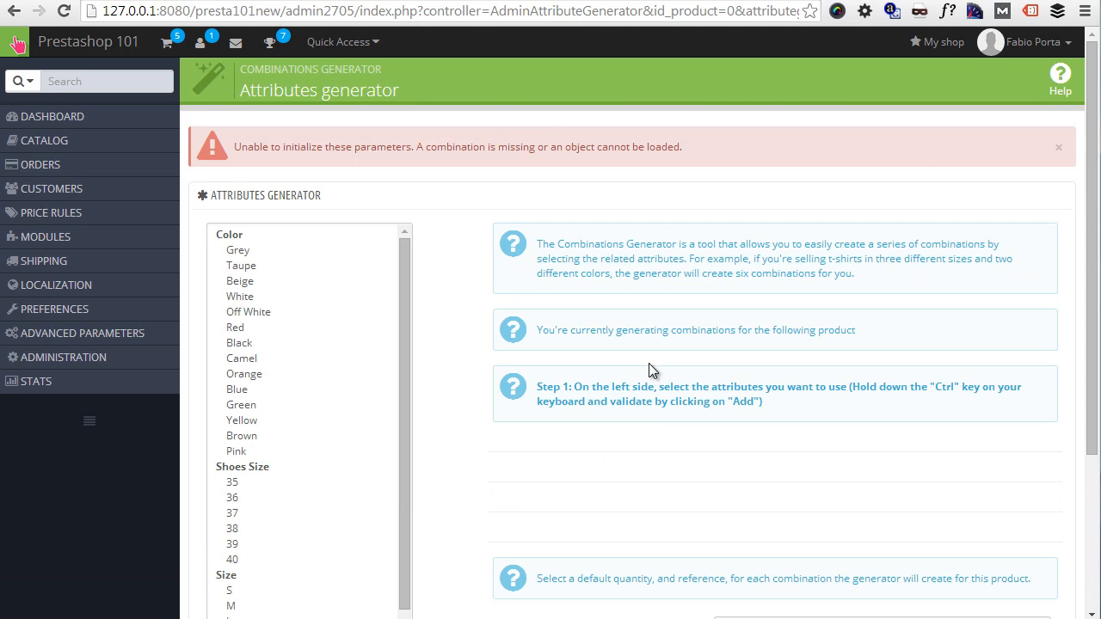
pyautogui.click(1059, 148)
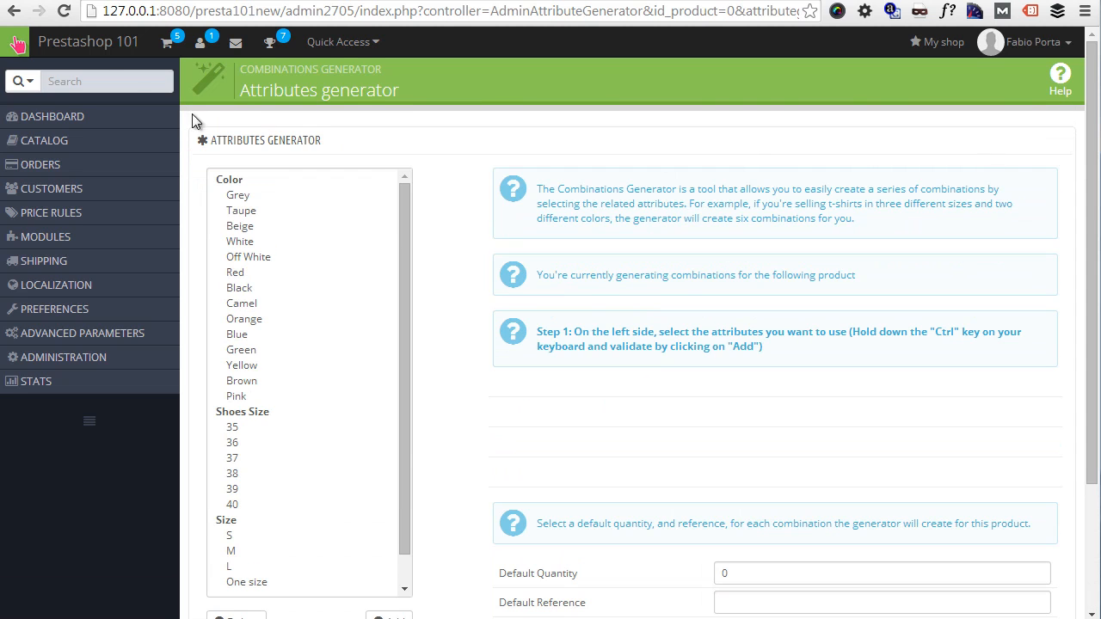
# Step: Go back to the back-office login page and sign in with Keep me logged in enabled
pyautogui.click(14, 12)
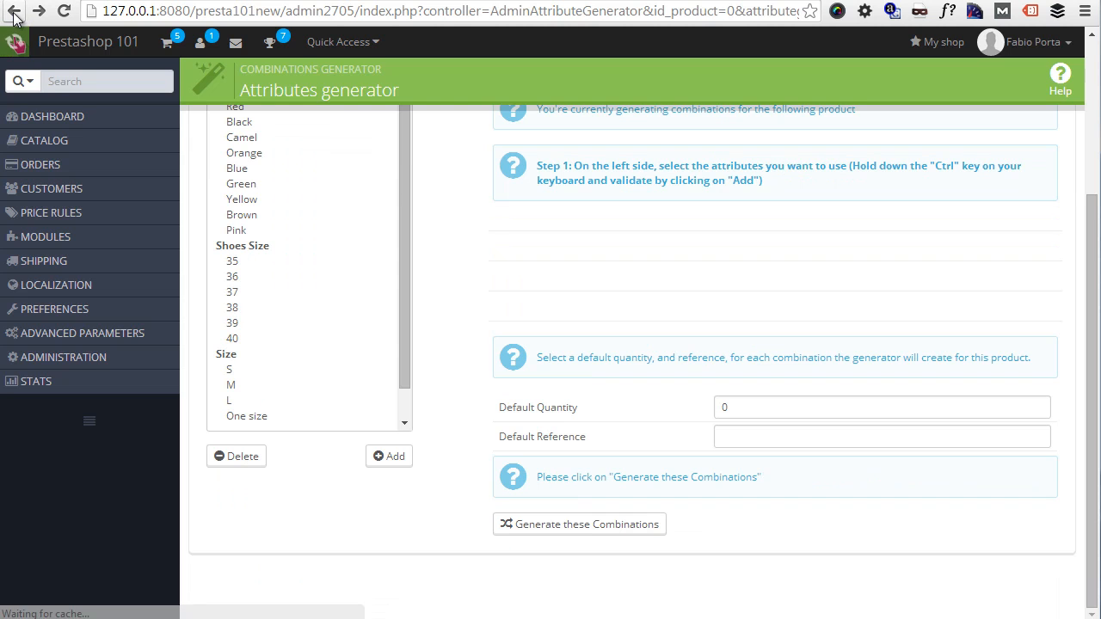
pyautogui.click(14, 12)
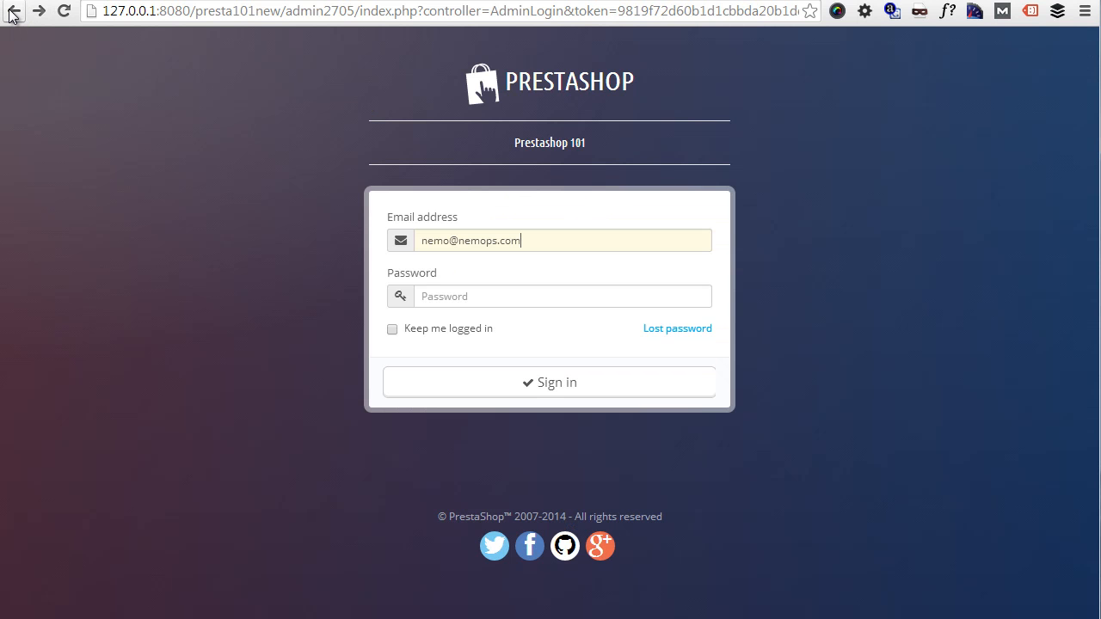
pyautogui.click(392, 330)
pyautogui.click(474, 387)
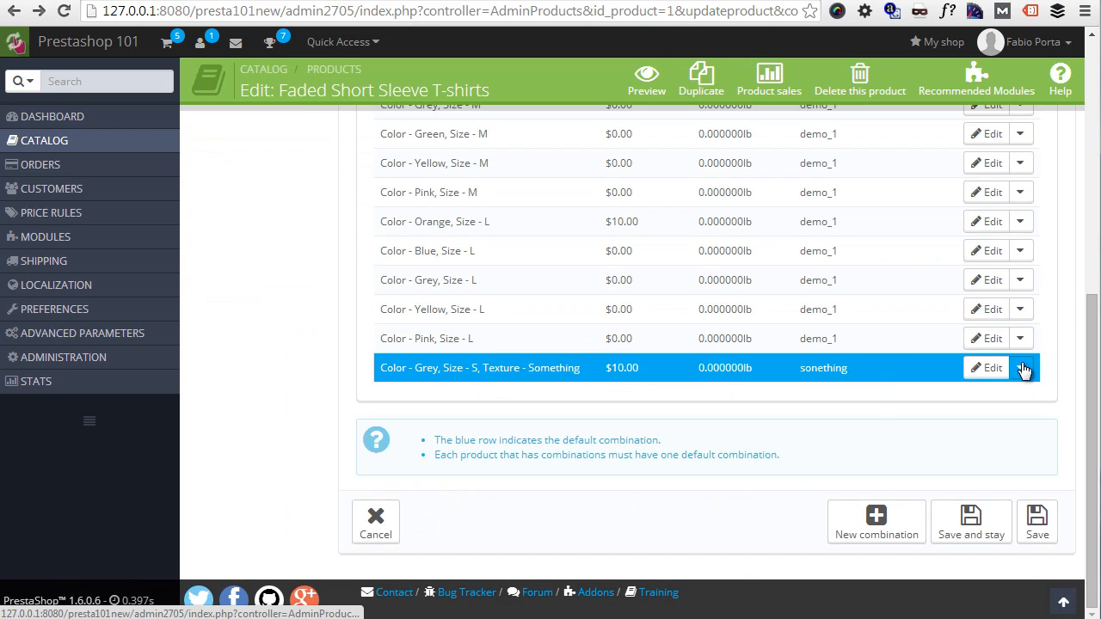
# Step: Delete the Grey, S, Something combination of the Faded Short Sleeve T-shirts and open the Product Combinations Generator for this product
pyautogui.click(1020, 368)
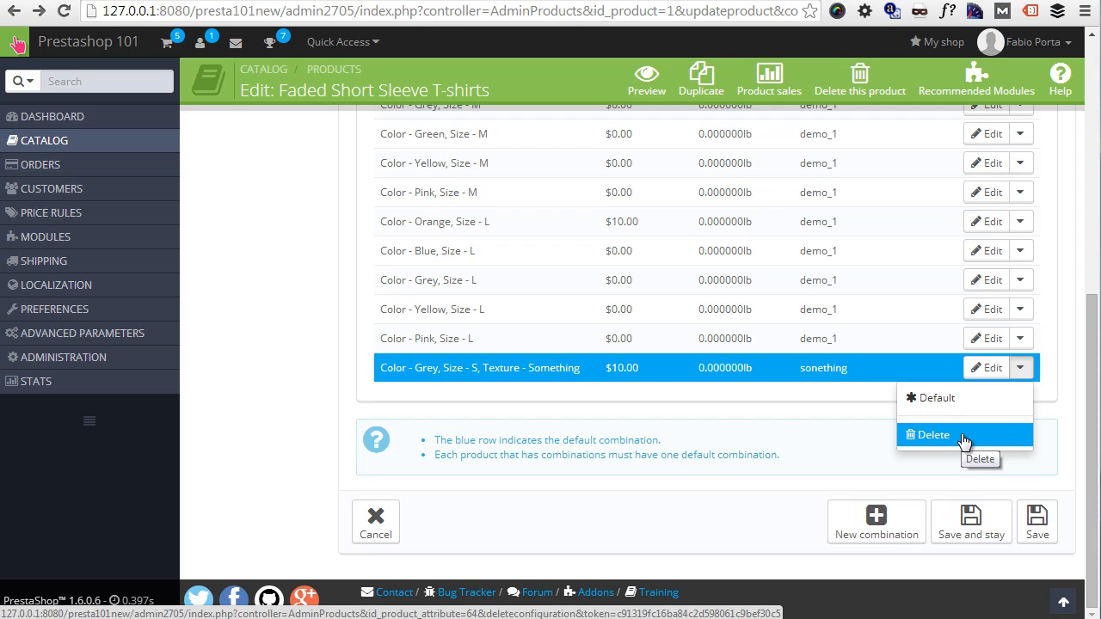
pyautogui.click(963, 441)
pyautogui.click(592, 151)
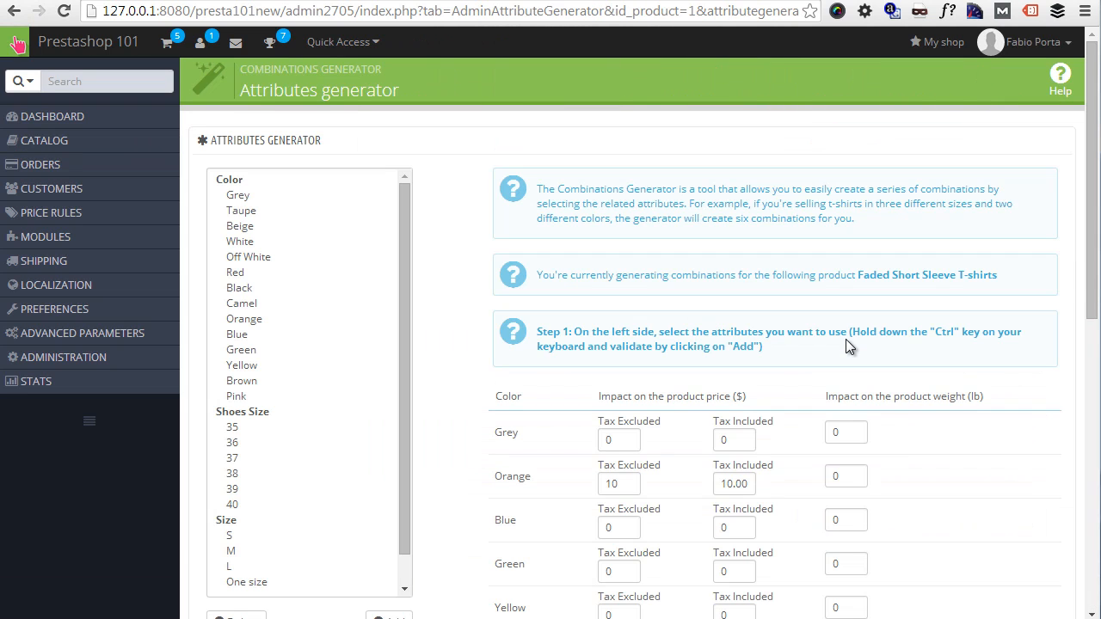
# Step: Select Grey, Orange, Blue, Green, Yellow and Pink for the Faded Short Sleeve T-shirts, leaving Brown deselected
pyautogui.click(264, 396)
pyautogui.hotkey('shift', 'Up')
pyautogui.hotkey('shift', 'Up')
pyautogui.hotkey('shift', 'Up')
pyautogui.hotkey('shift', 'Up')
pyautogui.hotkey('shift', 'Up')
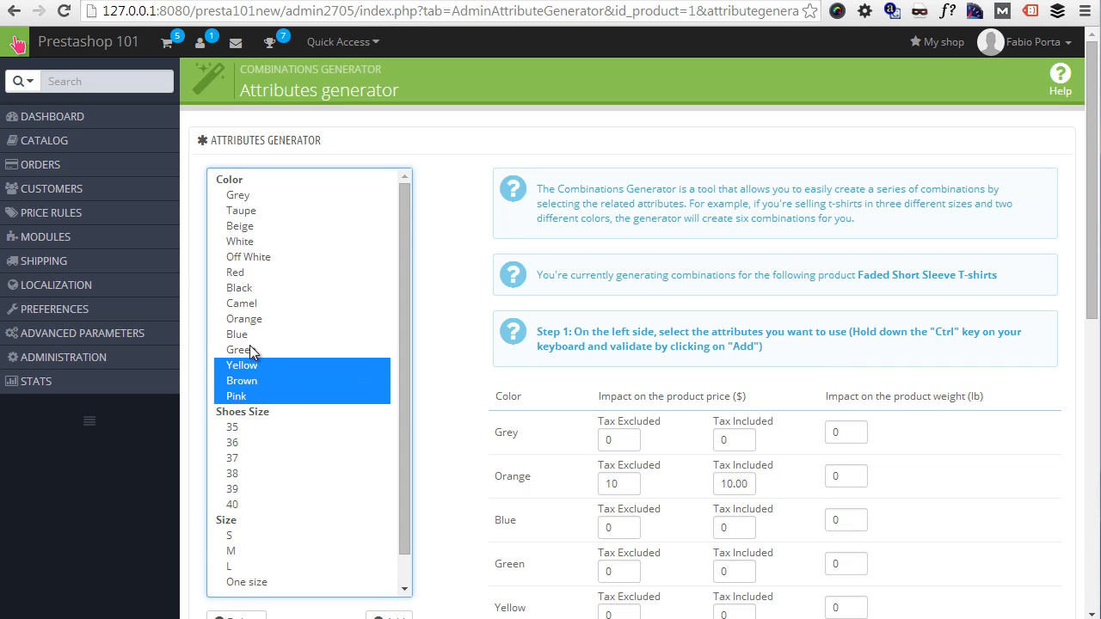
pyautogui.keyDown('ctrl'); pyautogui.click(249, 381); pyautogui.keyUp('ctrl')
pyautogui.keyDown('ctrl'); pyautogui.click(254, 195); pyautogui.keyUp('ctrl')
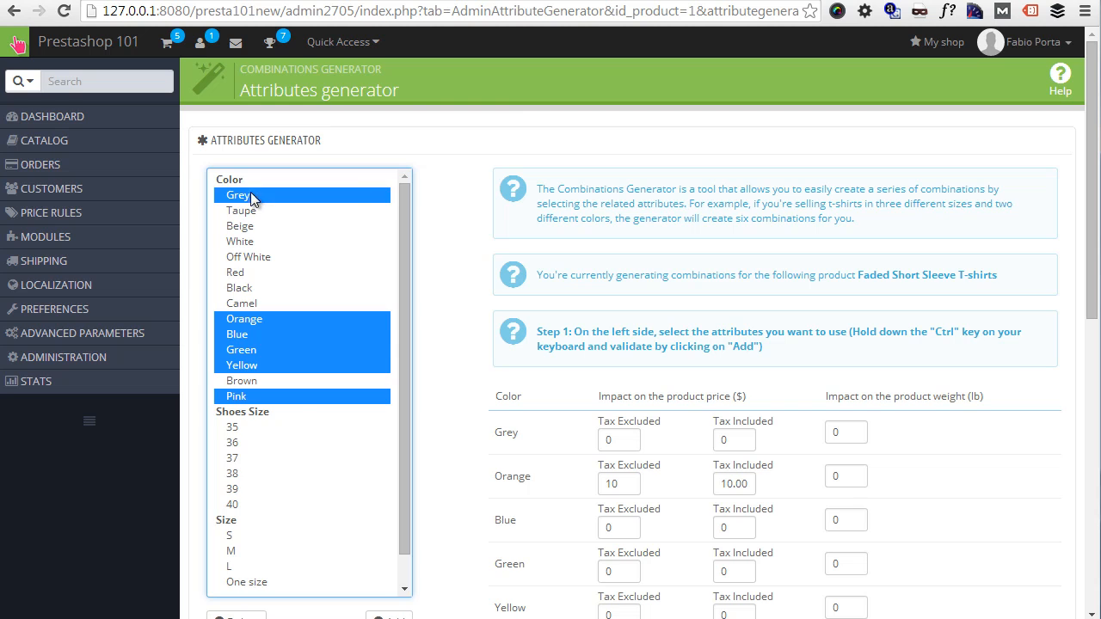
# Step: Include sizes S, M and L and the texture Something in the selection, and add all the selected attributes
pyautogui.scroll(-4, 237, 277)
pyautogui.keyDown('ctrl'); pyautogui.click(230, 225); pyautogui.keyUp('ctrl')
pyautogui.keyDown('ctrl'); pyautogui.click(232, 241); pyautogui.keyUp('ctrl')
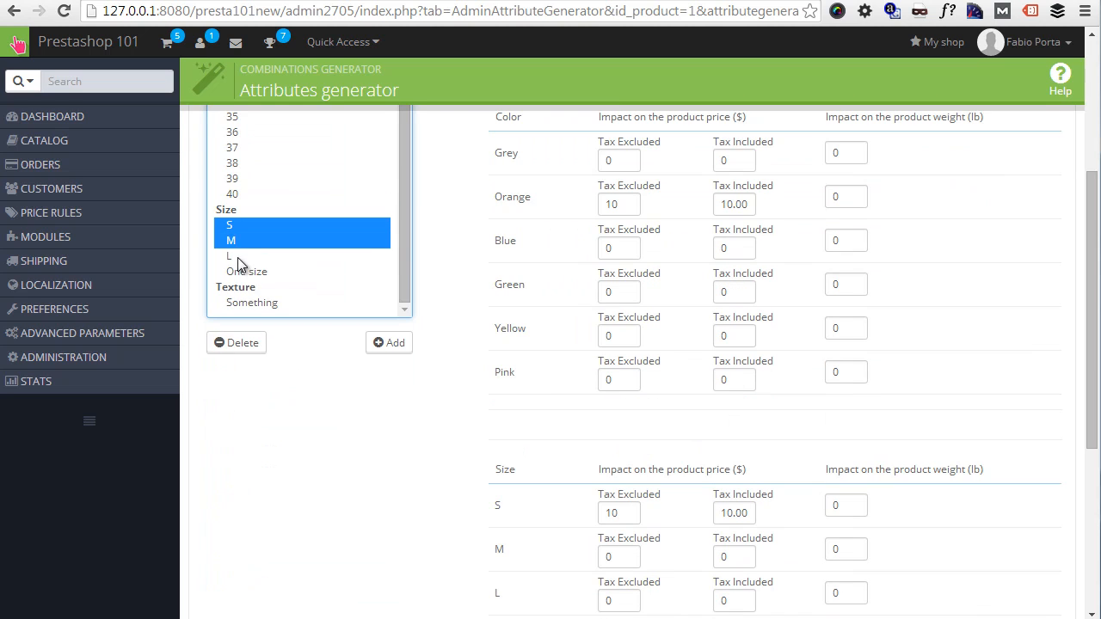
pyautogui.keyDown('ctrl'); pyautogui.click(231, 256); pyautogui.keyUp('ctrl')
pyautogui.keyDown('ctrl'); pyautogui.click(258, 301); pyautogui.keyUp('ctrl')
pyautogui.click(388, 343)
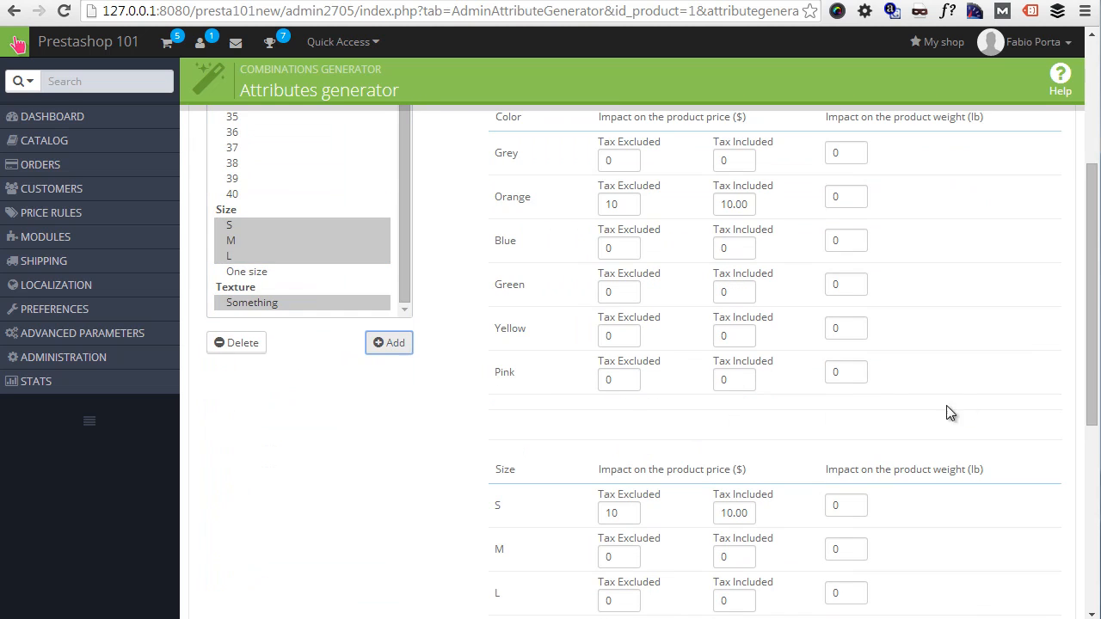
# Step: Set the default quantity to 1221 and generate the combinations for the Faded Short Sleeve T-shirts
pyautogui.scroll(-4, 947, 413)
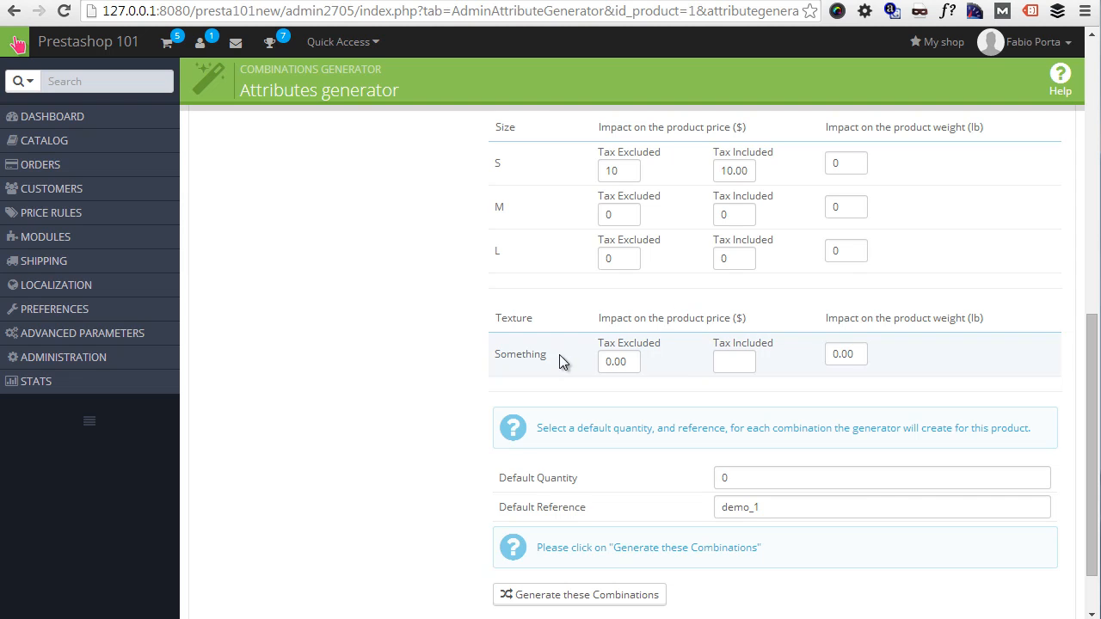
pyautogui.doubleClick(746, 480)
pyautogui.write('1221')
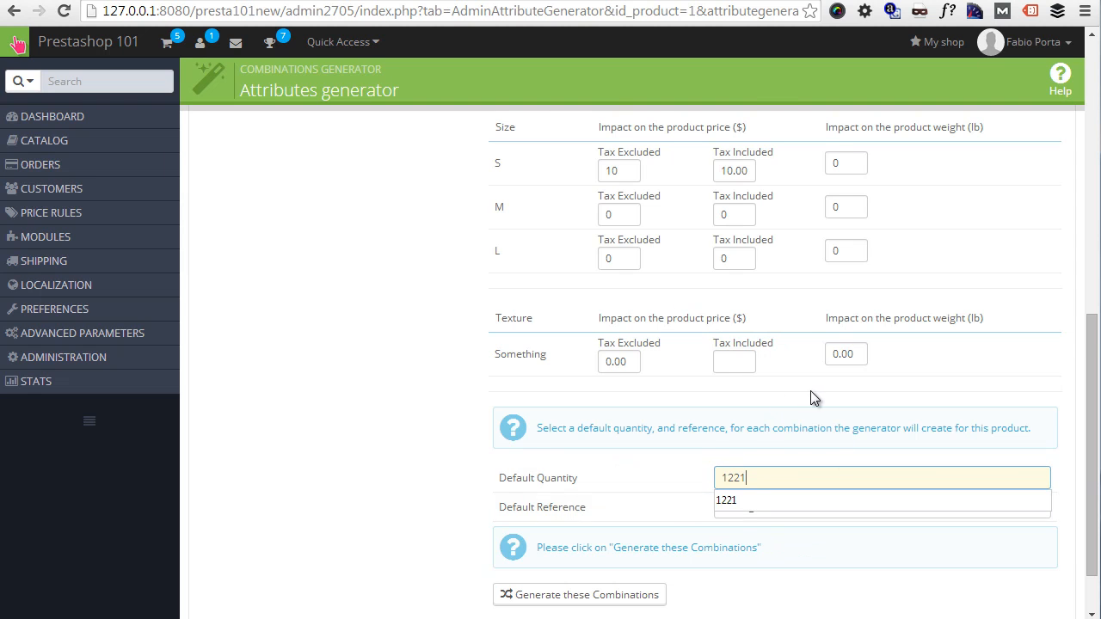
pyautogui.scroll(-1, 775, 396)
pyautogui.click(641, 522)
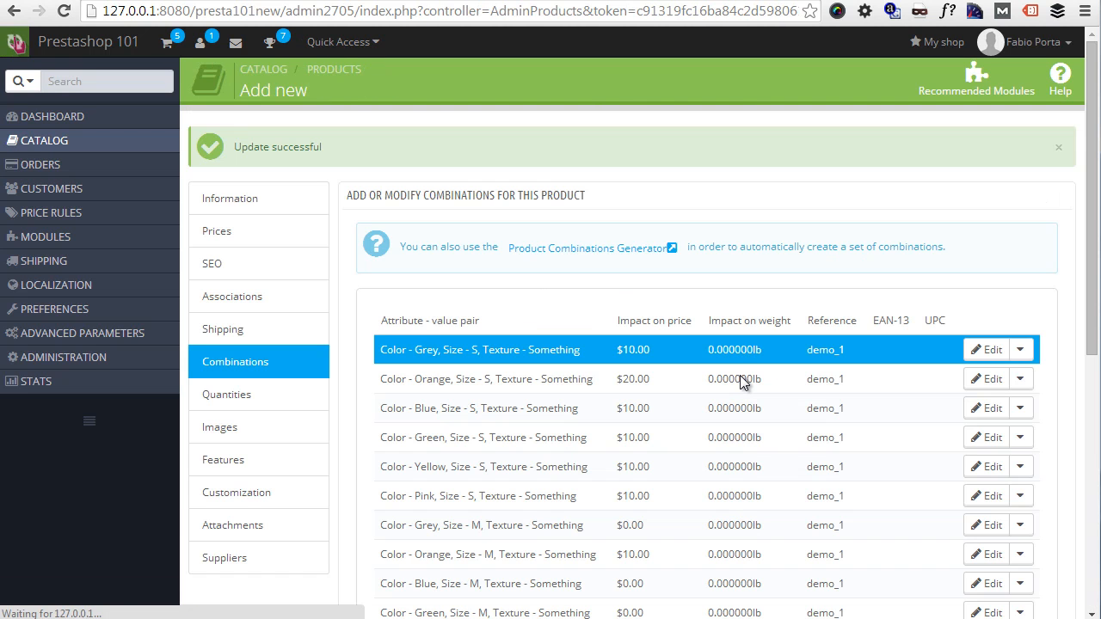
# Step: Delete the Orange, S, Something combination and the Grey, S, Something combination from the product's list
pyautogui.scroll(-1, 742, 383)
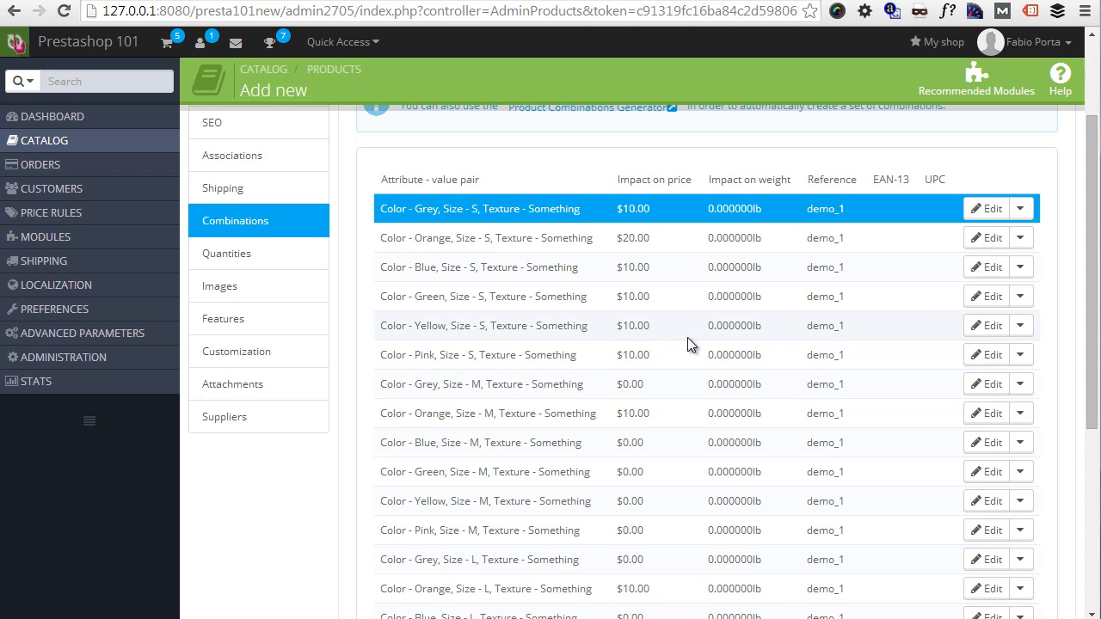
pyautogui.click(1026, 245)
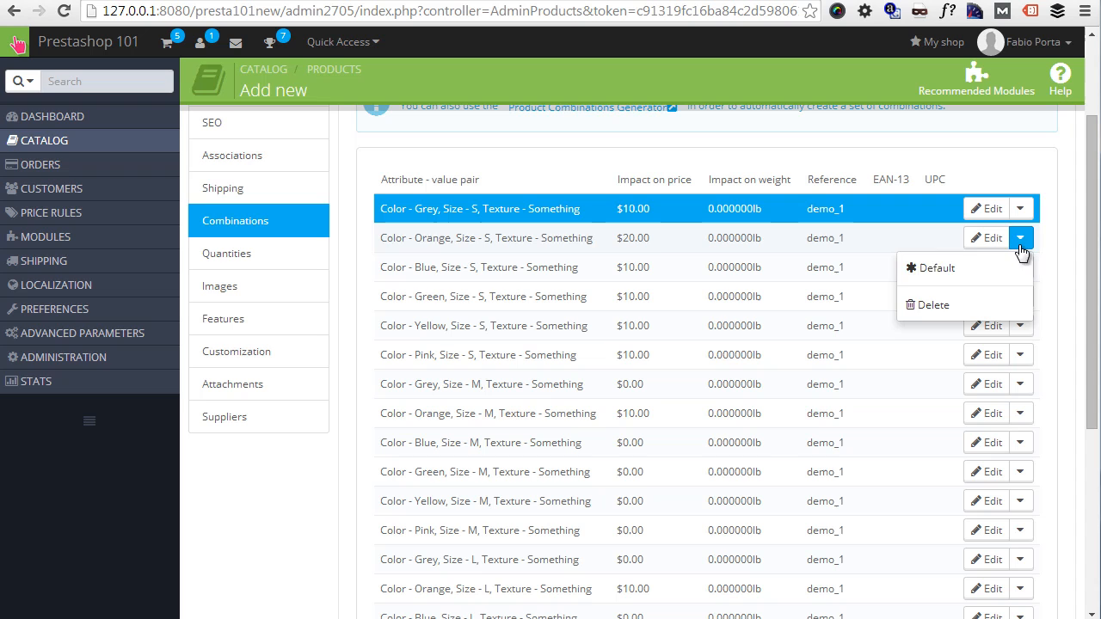
pyautogui.click(934, 305)
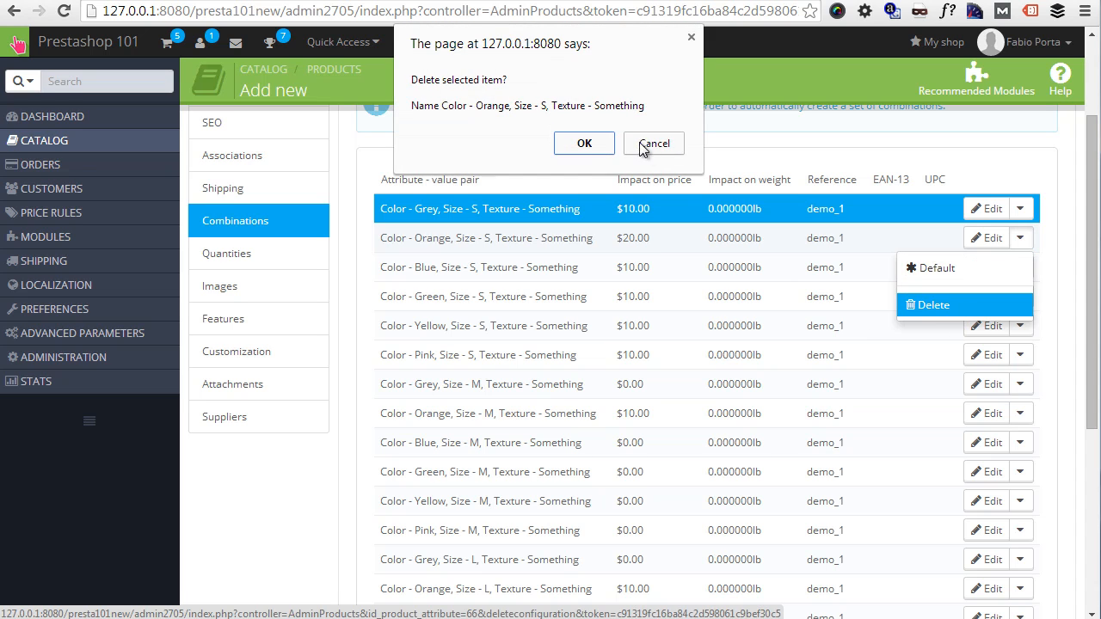
pyautogui.click(587, 142)
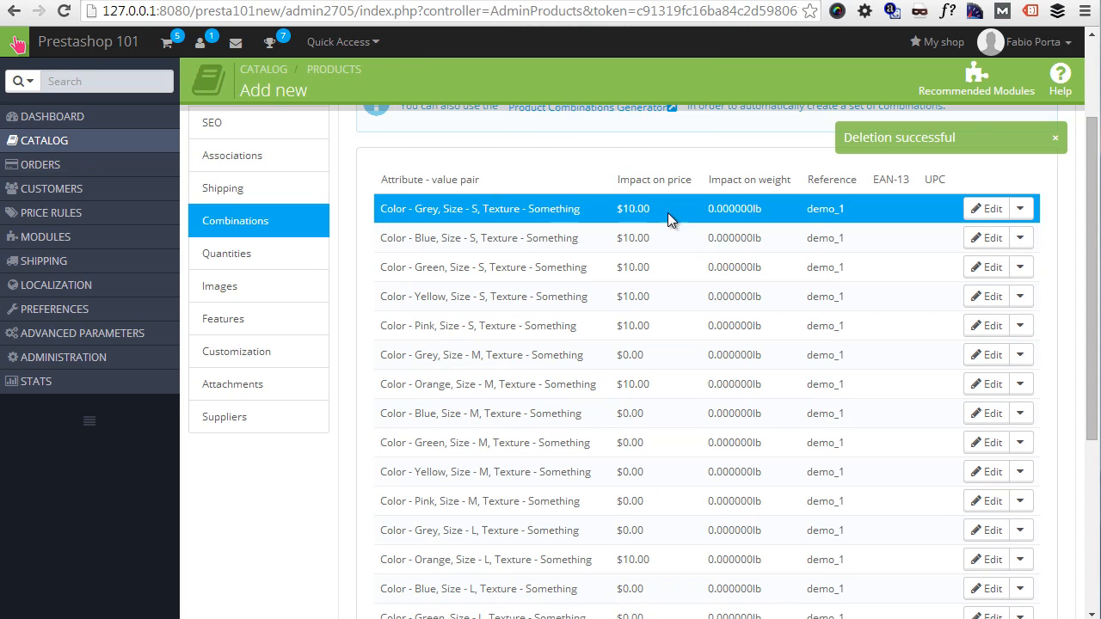
pyautogui.click(1020, 209)
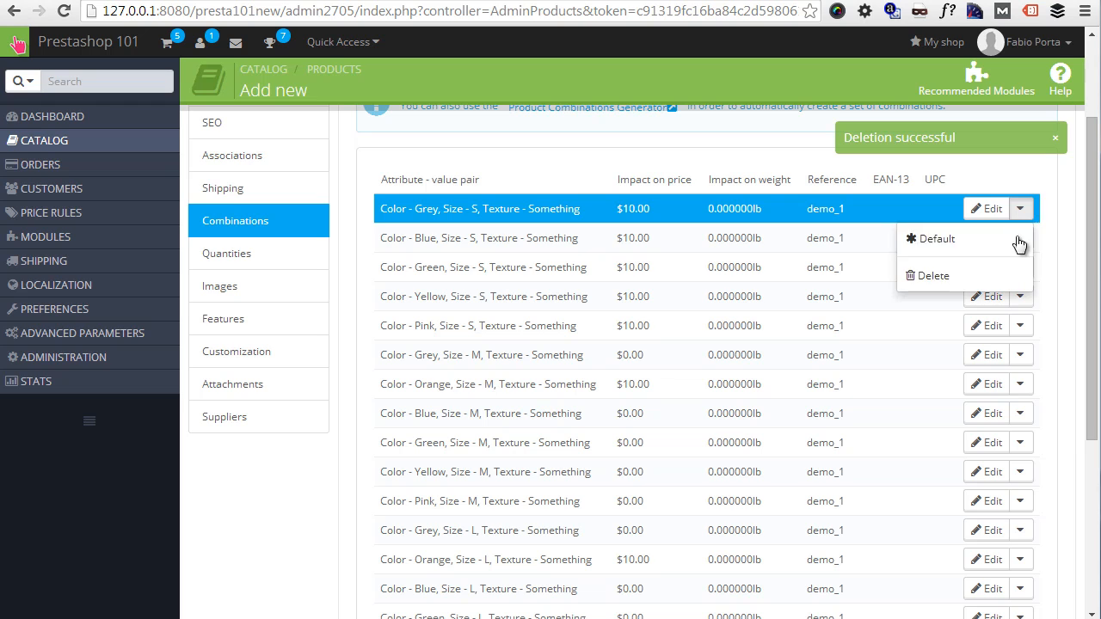
pyautogui.click(962, 276)
pyautogui.click(602, 143)
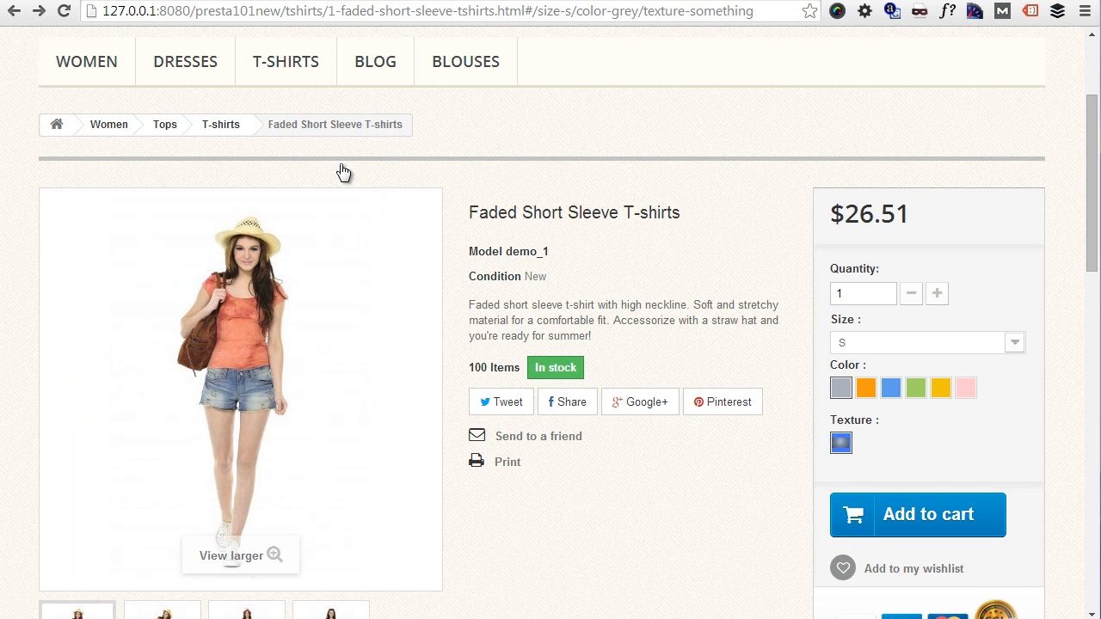
# Step: Reload the T-shirt's store page and check the availability of the grey, orange and blue variants in size S
pyautogui.press('F5')
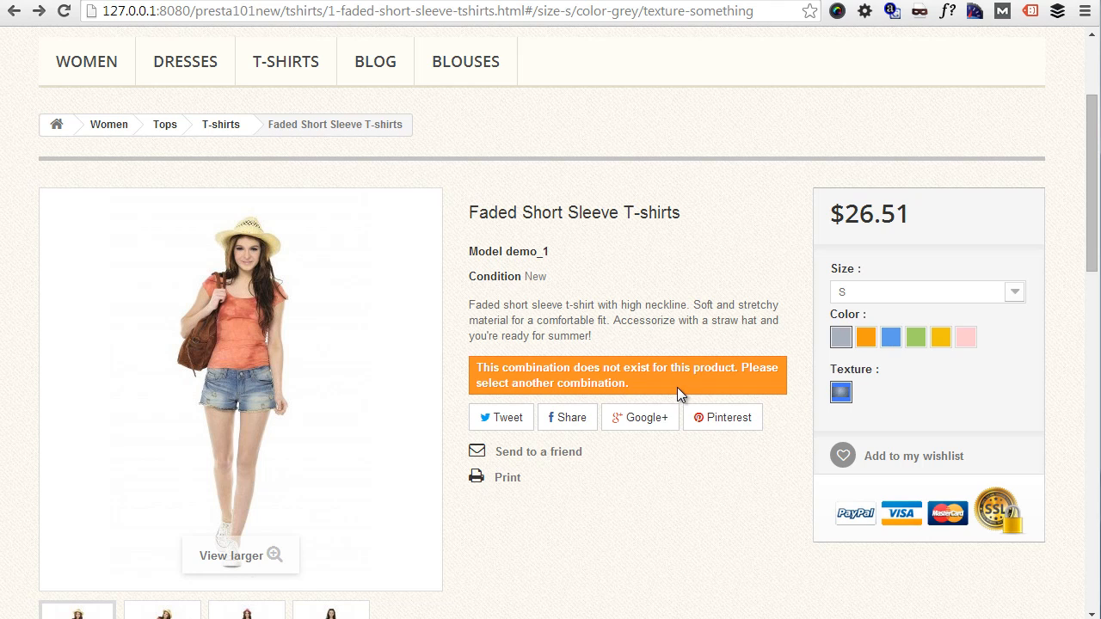
pyautogui.click(866, 346)
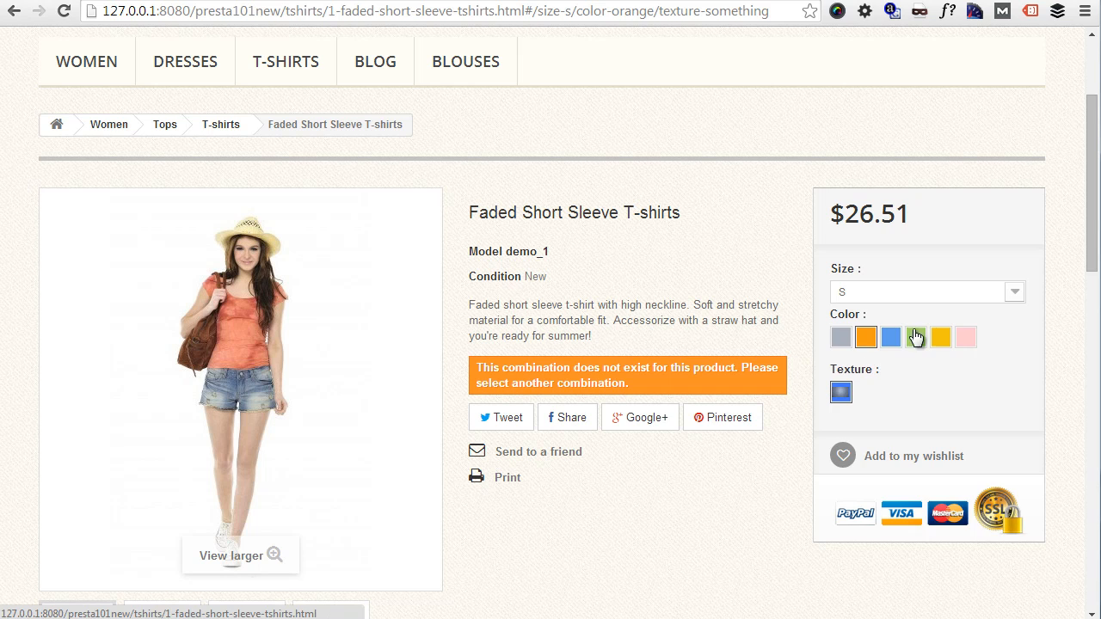
pyautogui.click(891, 341)
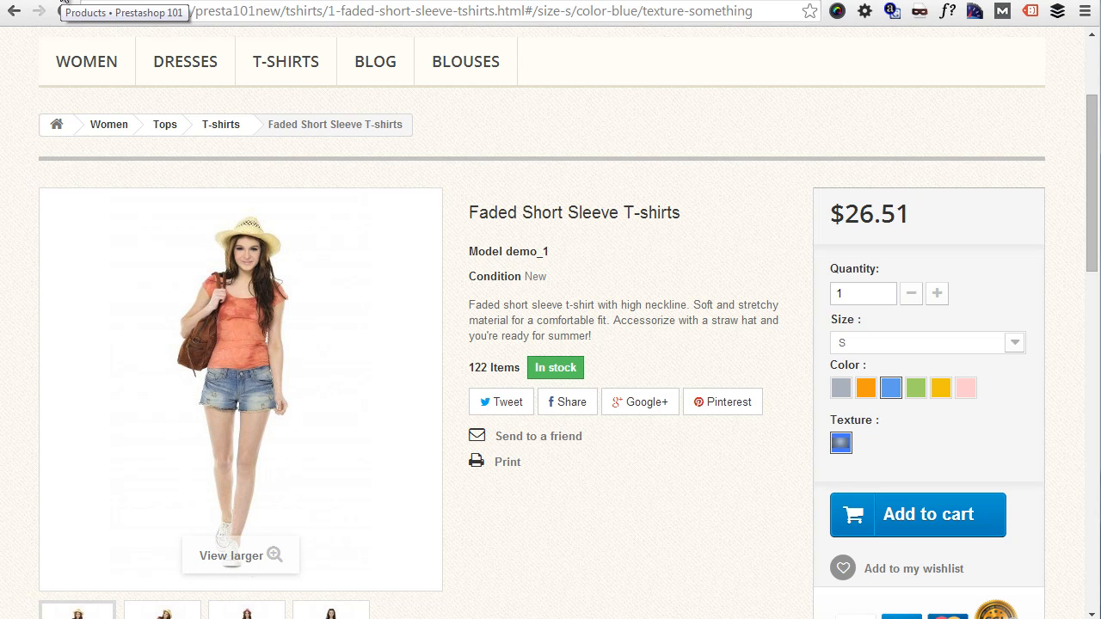
# Step: Add the blue, size S T-shirt to the cart and highlight the #/size-s/color-blue/texture-something part of the page address
pyautogui.click(911, 525)
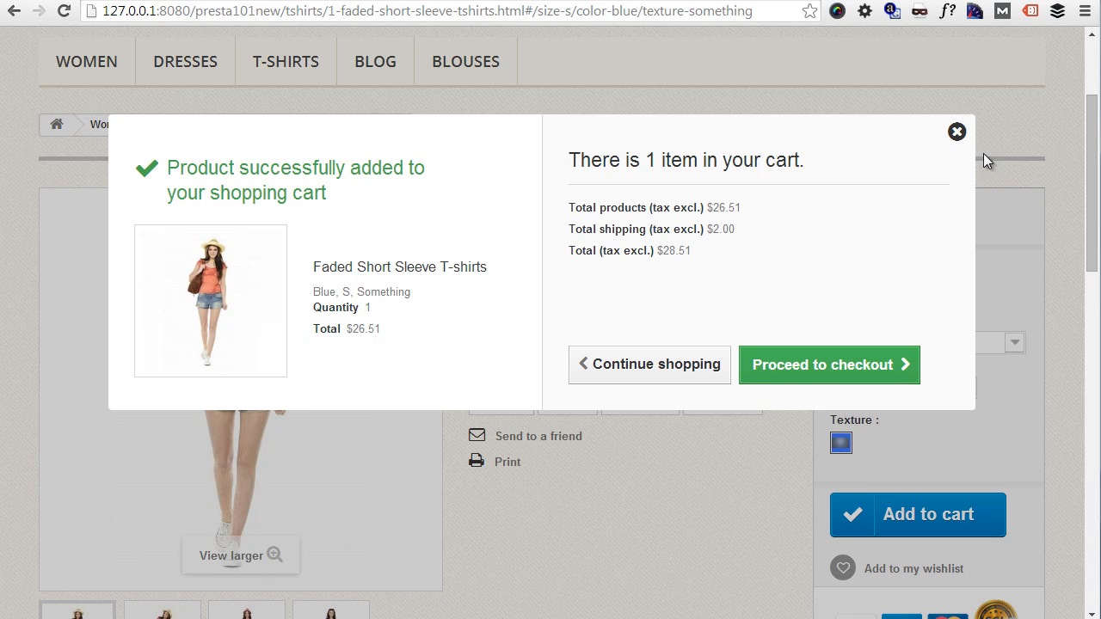
pyautogui.click(957, 133)
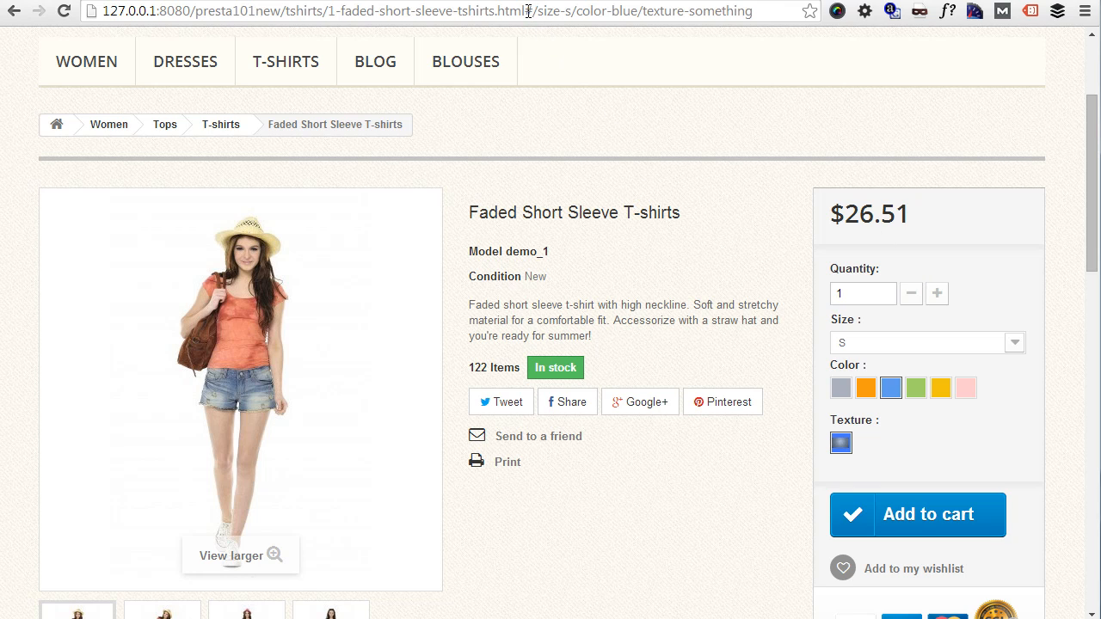
pyautogui.moveTo(526, 12); pyautogui.dragTo(814, 17)
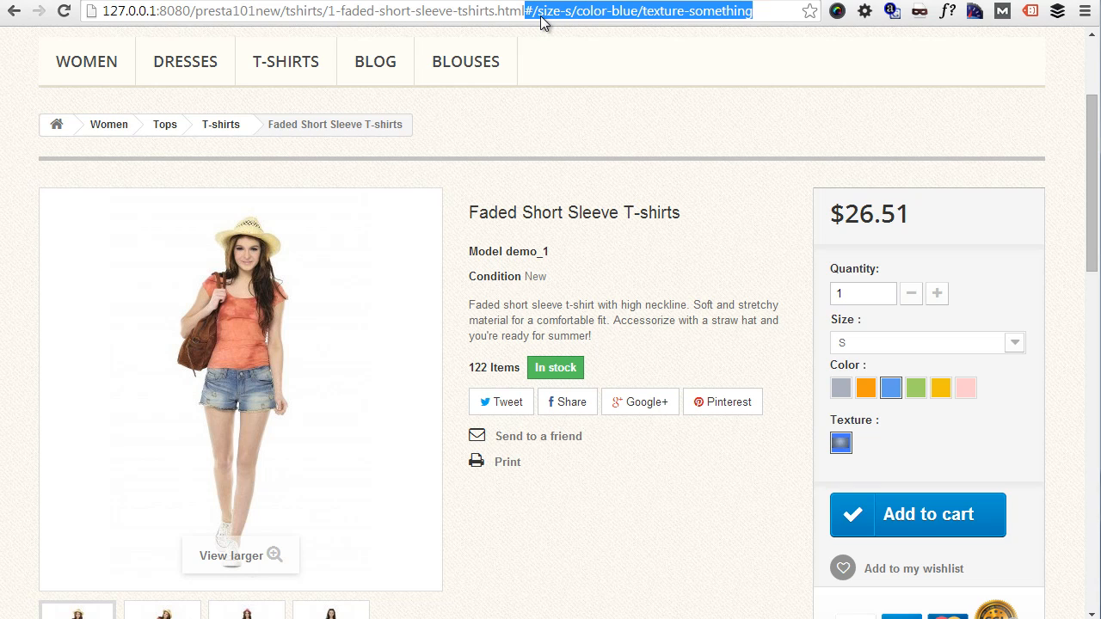